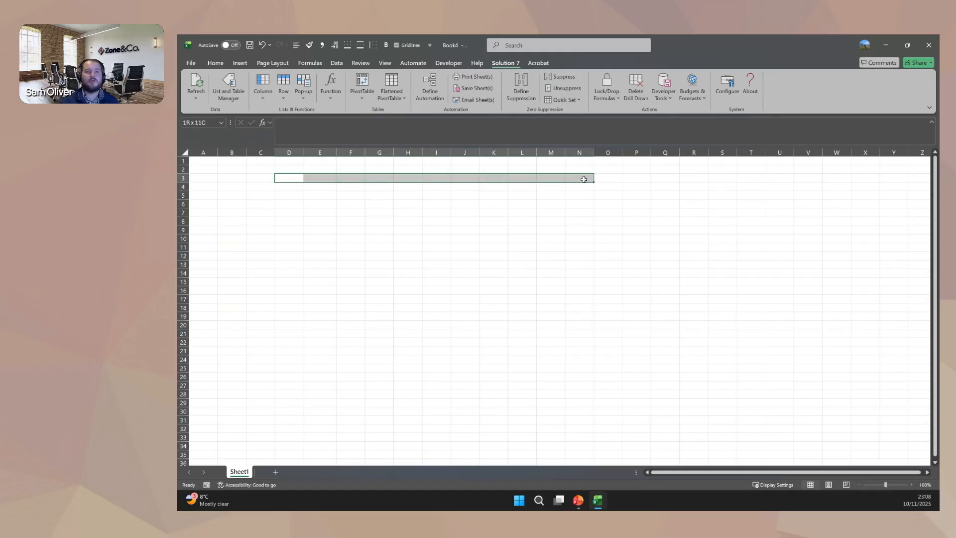
Insert the NetSuite Balances function NSGLABAL in cell C3.
click(256, 176)
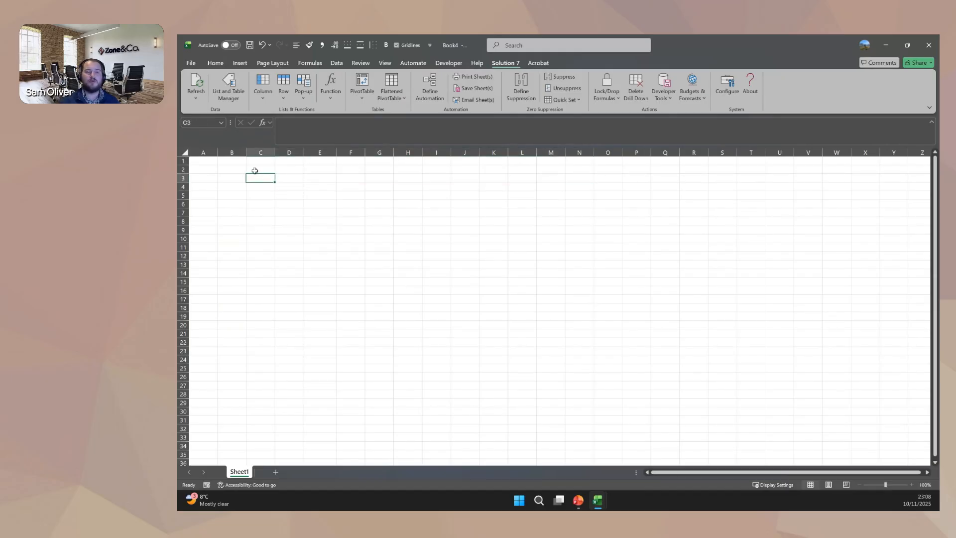
click(336, 88)
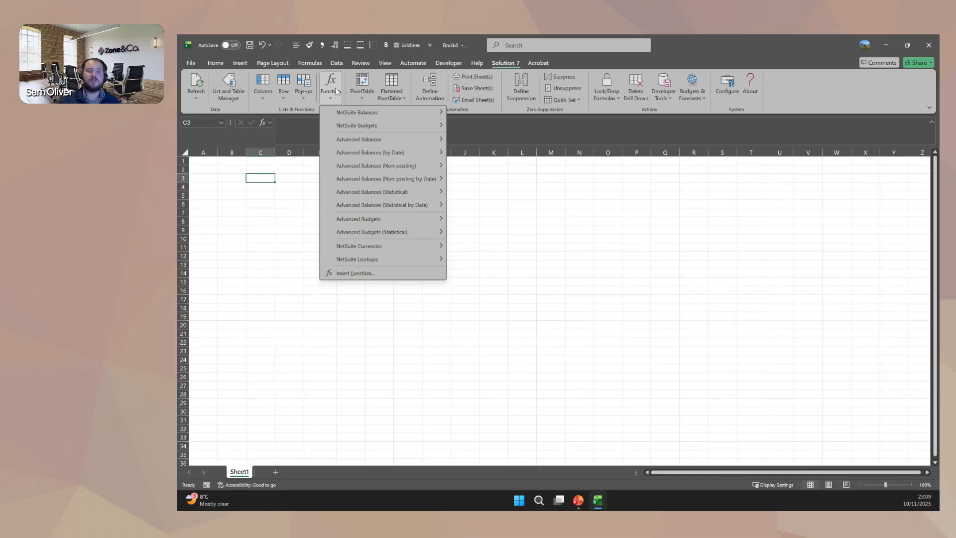
mouse_move(374, 110)
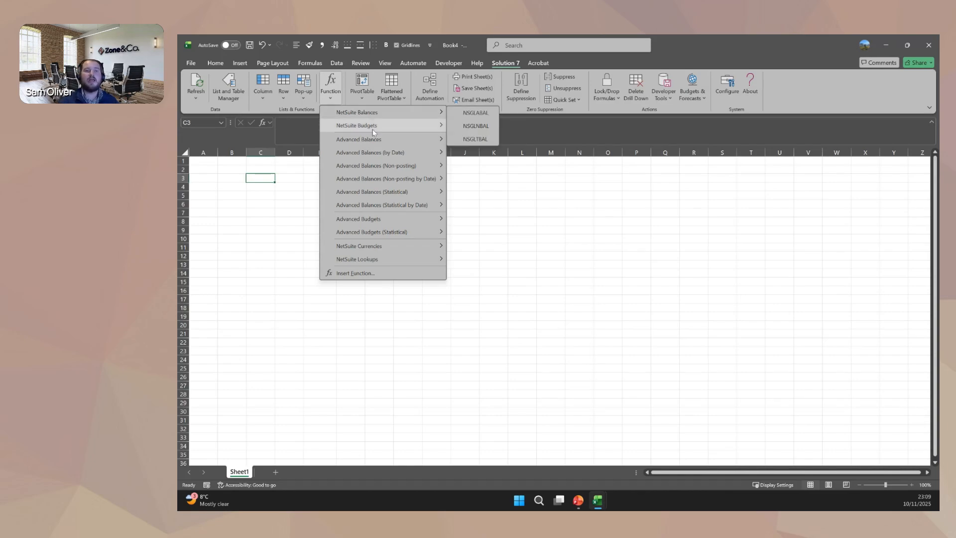
mouse_move(374, 131)
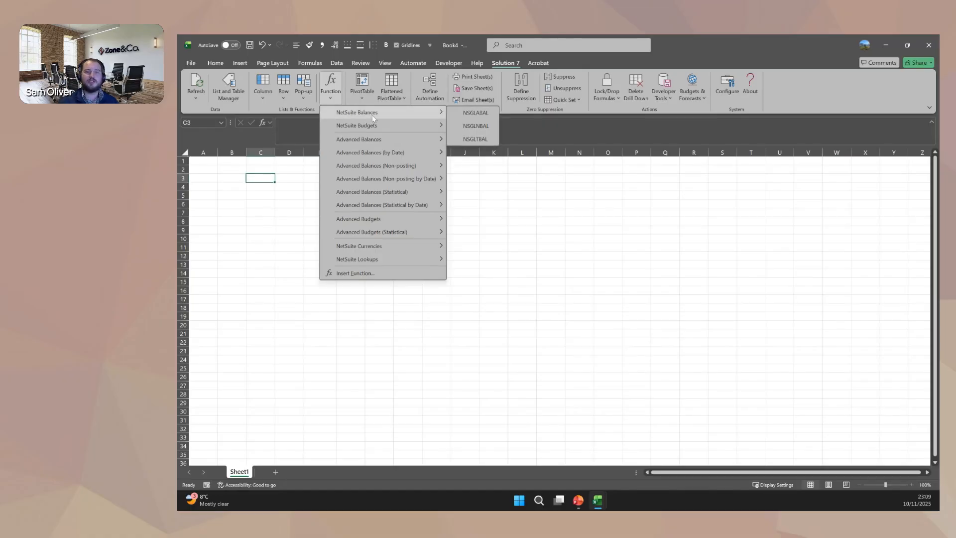
click(476, 113)
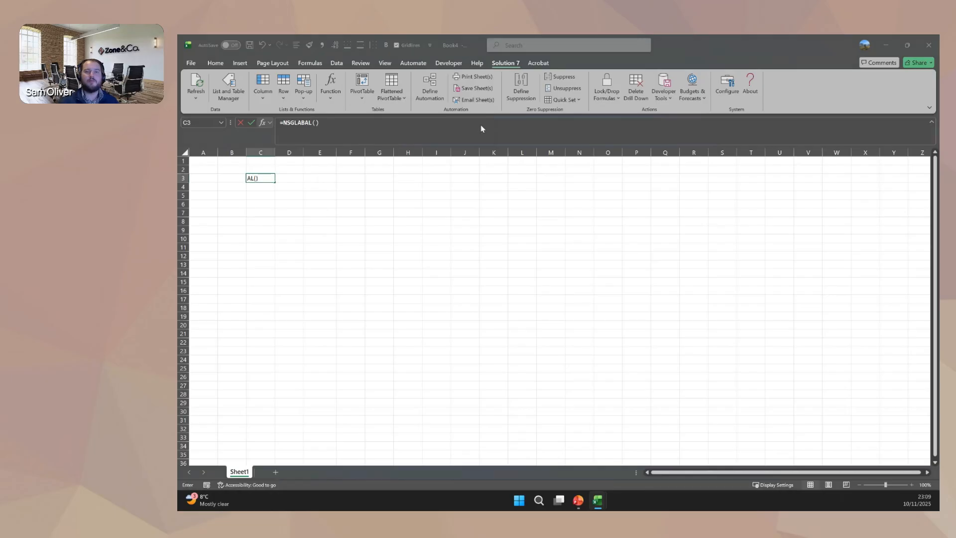
drag(491, 142, 464, 151)
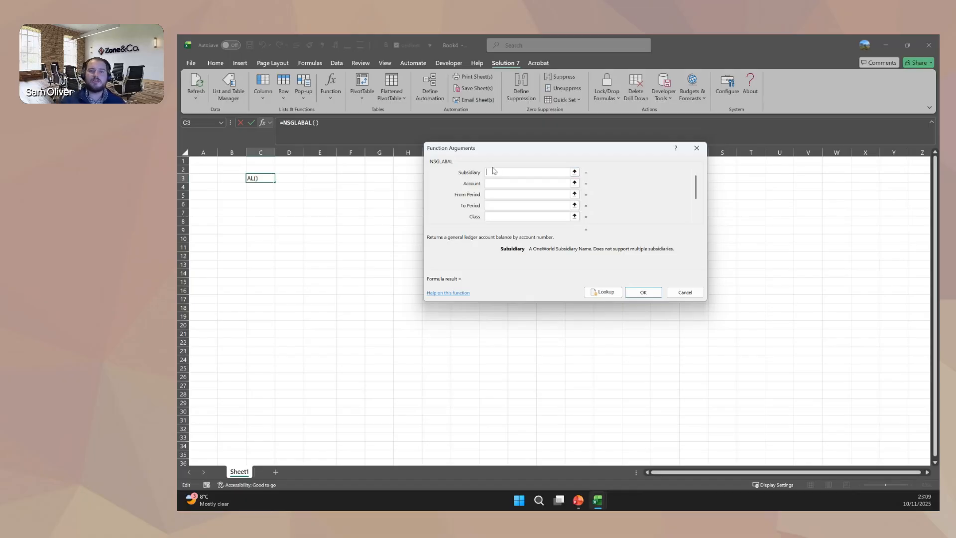
Look up the function's Subsidiary and Account arguments, choosing HH Inc. (Consolidated) and the Sales account 4000.
click(596, 294)
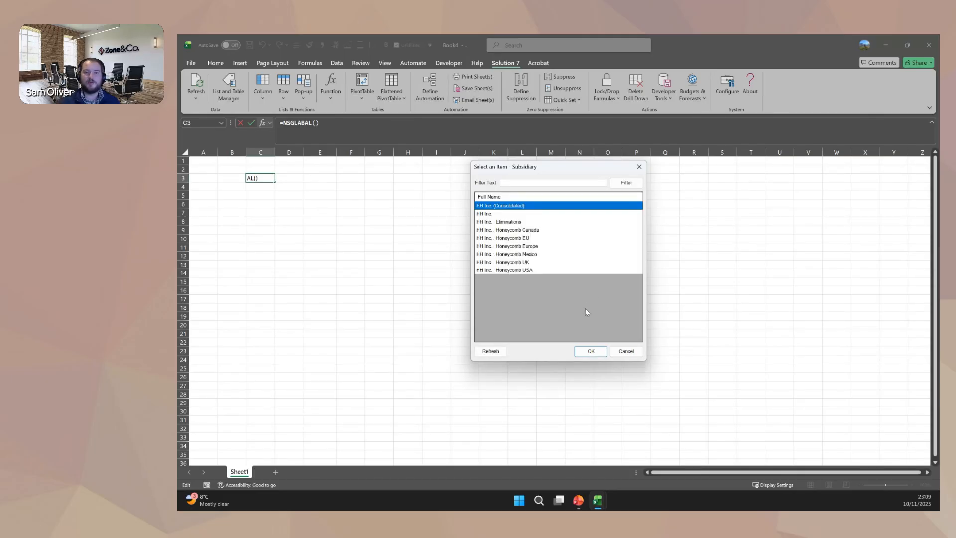
click(588, 351)
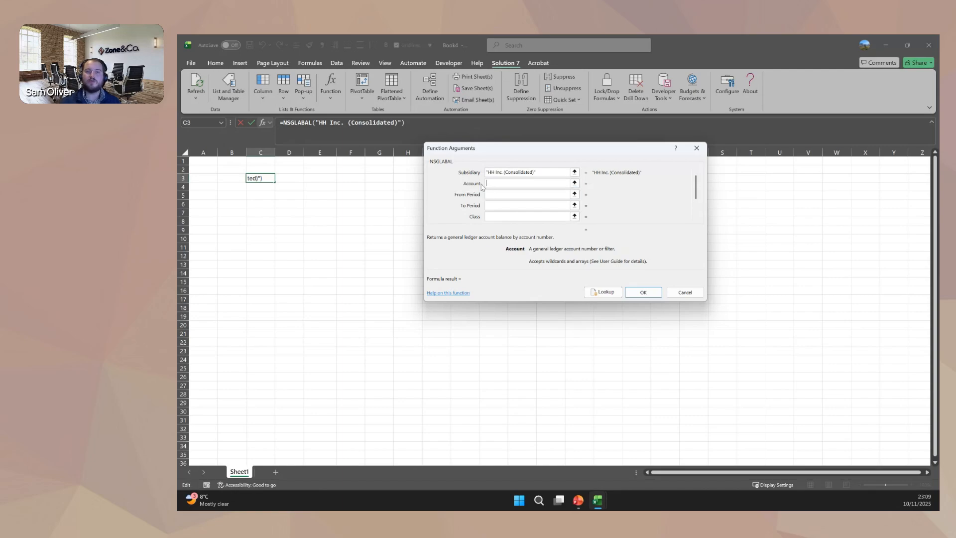
click(599, 292)
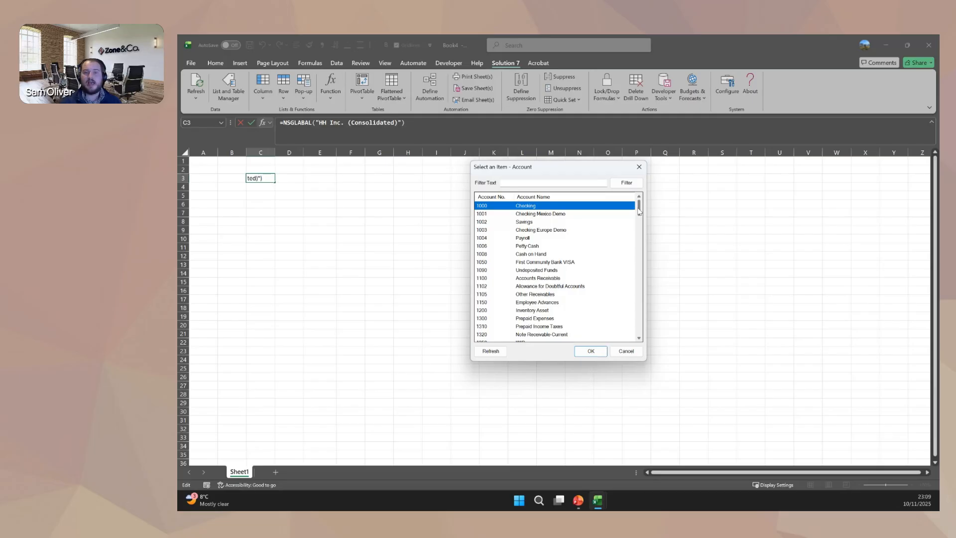
drag(639, 211, 639, 262)
click(518, 248)
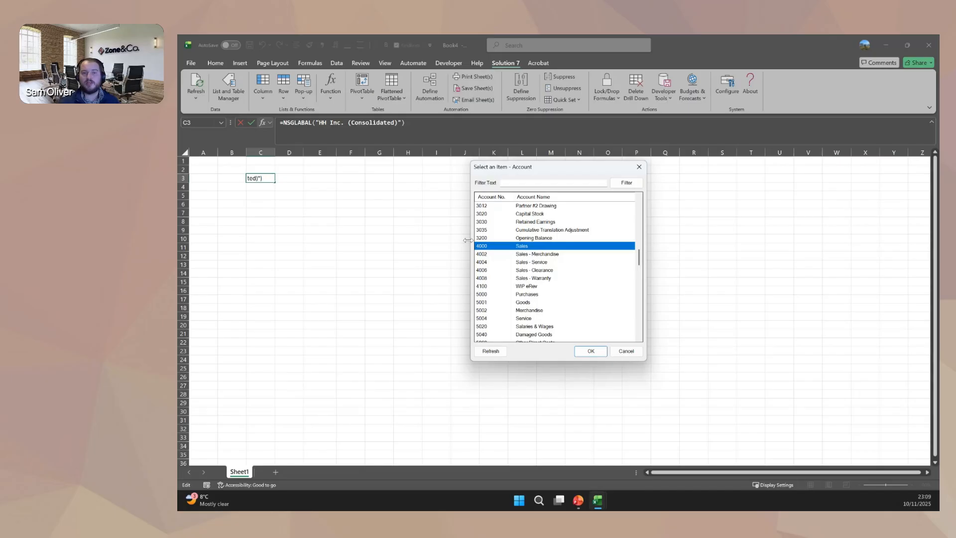
click(588, 351)
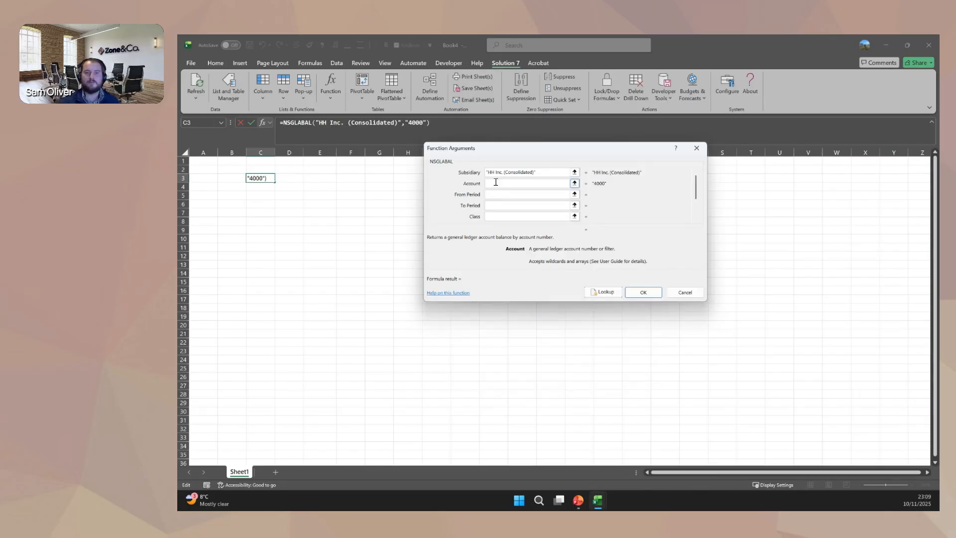
Look up the From Period argument and choose Jan 2023.
click(510, 195)
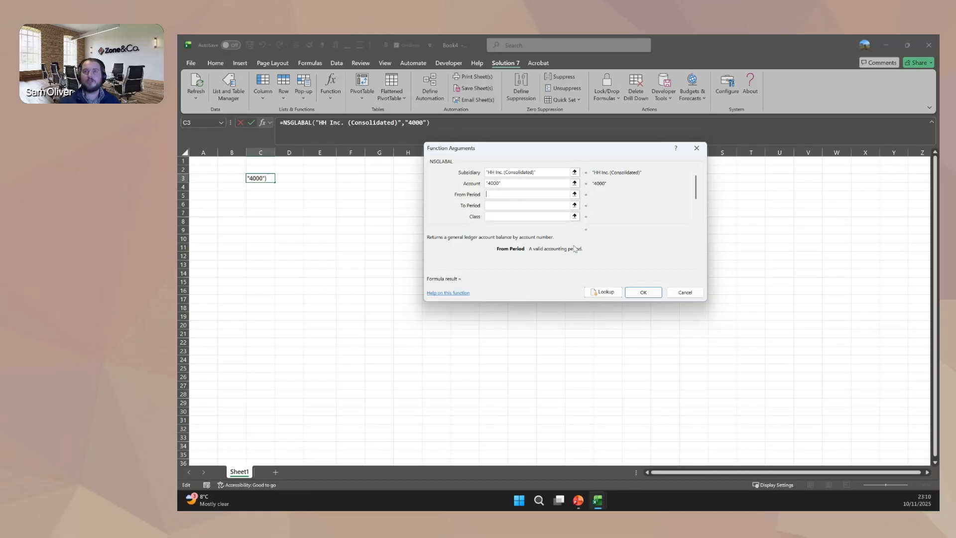
click(599, 295)
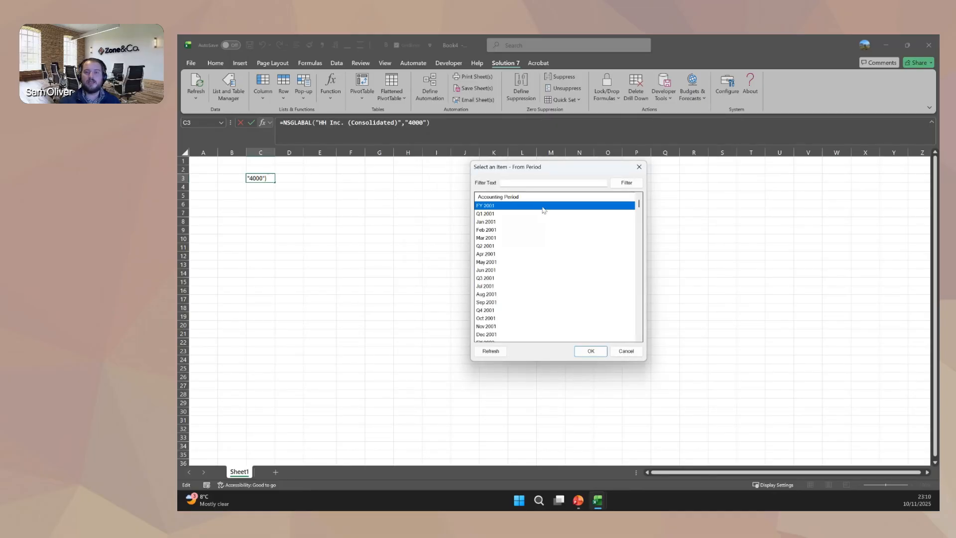
drag(639, 208, 635, 316)
scroll(501, 324, down, 3)
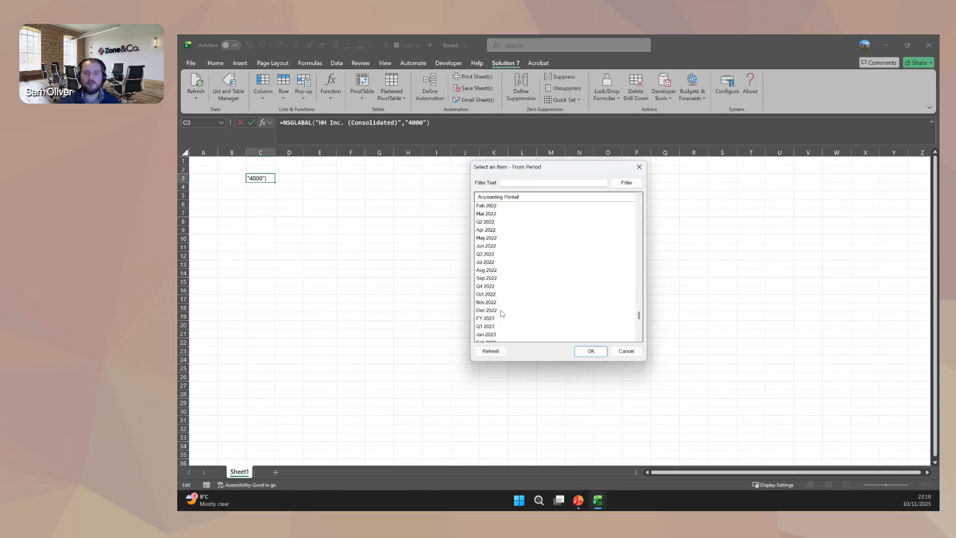
click(482, 334)
click(590, 351)
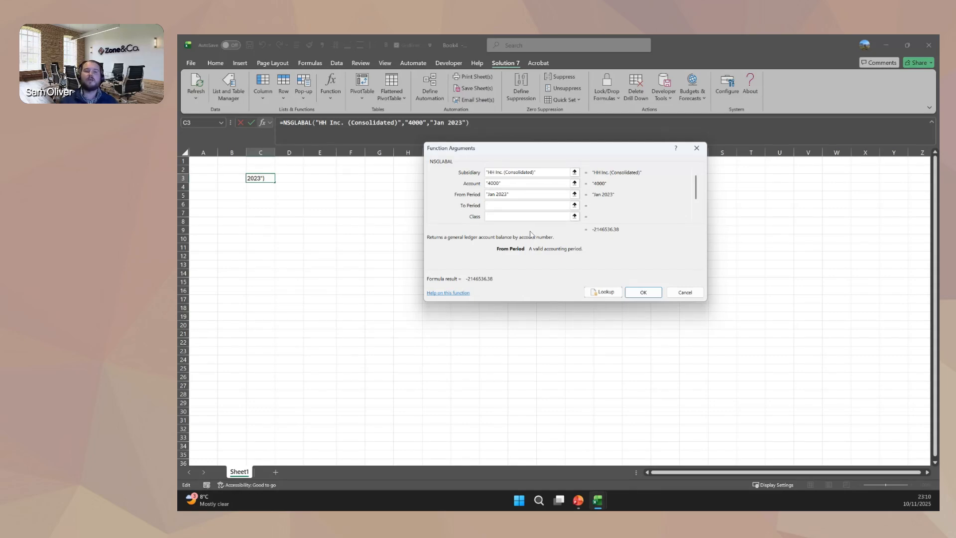
Review the optional arguments from To Period to Parent Currency, leave them empty, and confirm the function.
click(504, 205)
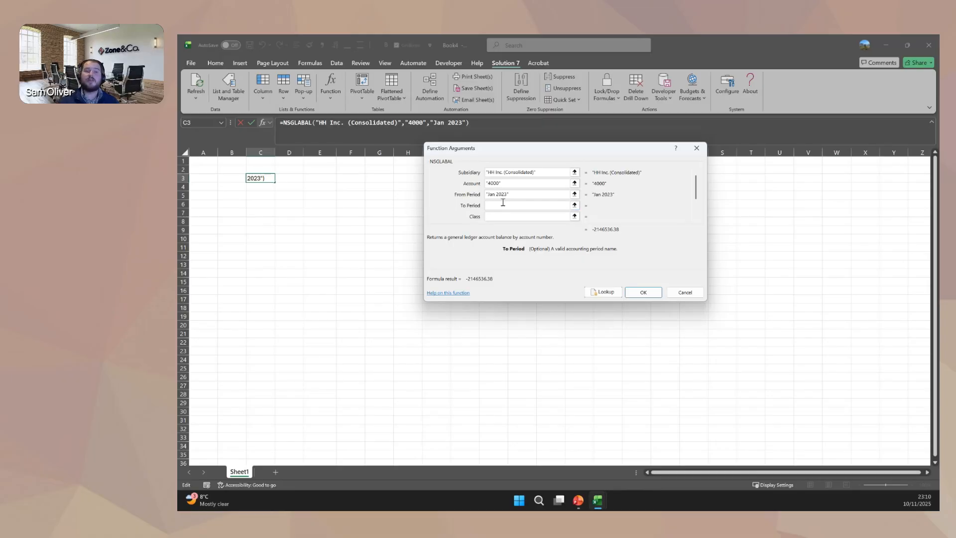
key(shift+Tab)
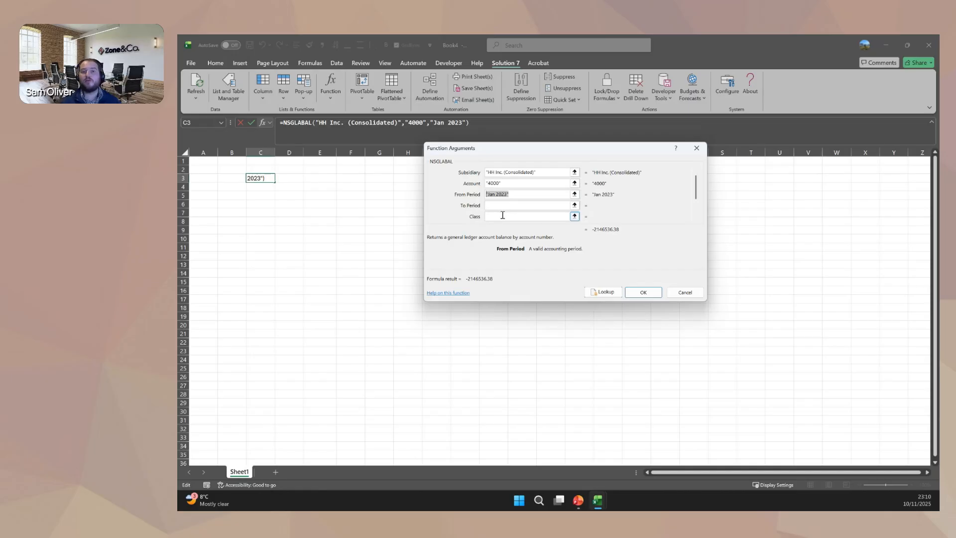
click(500, 208)
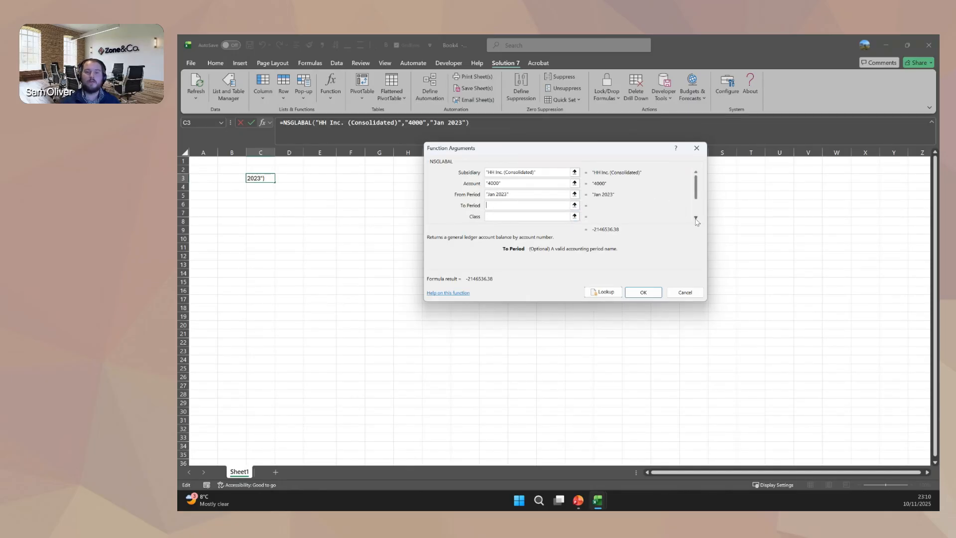
click(695, 218)
click(696, 218)
click(696, 219)
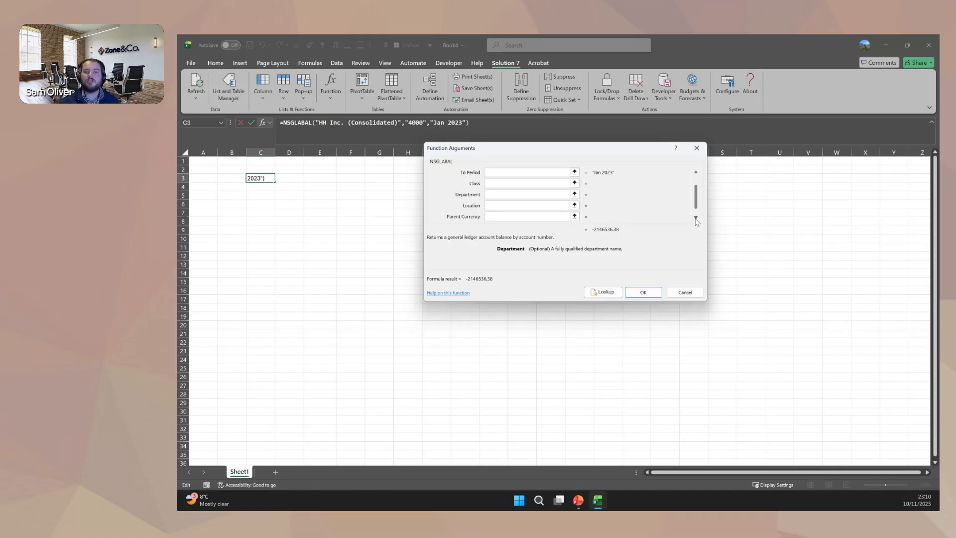
click(503, 215)
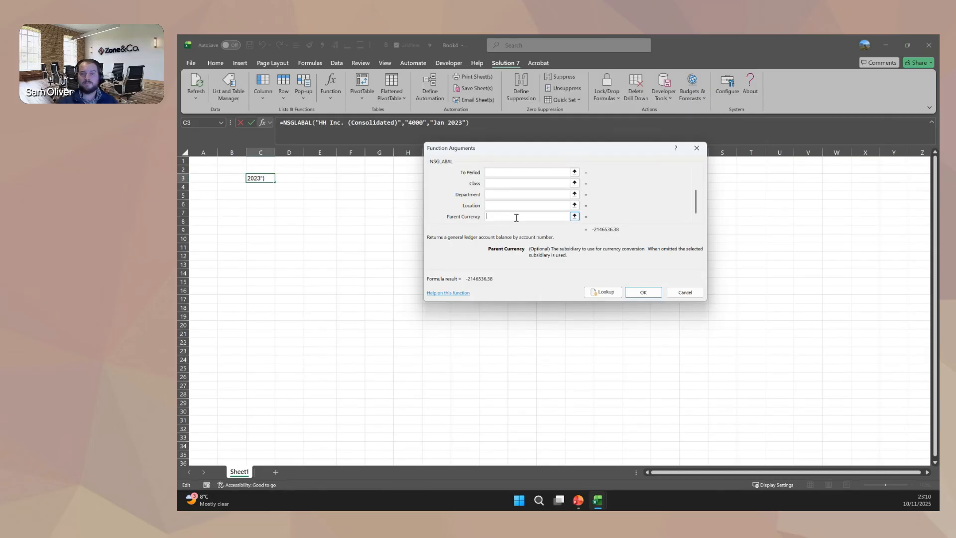
scroll(633, 202, up, 3)
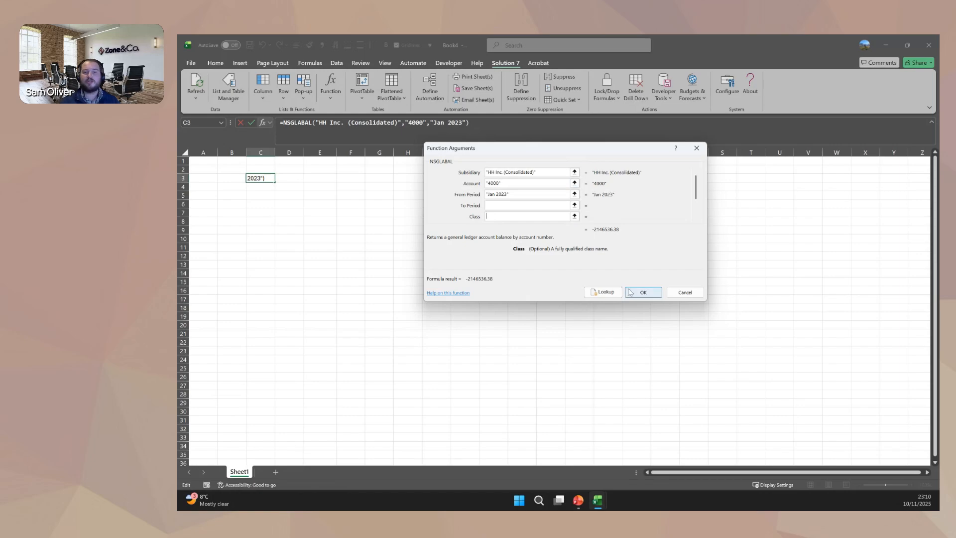
click(647, 291)
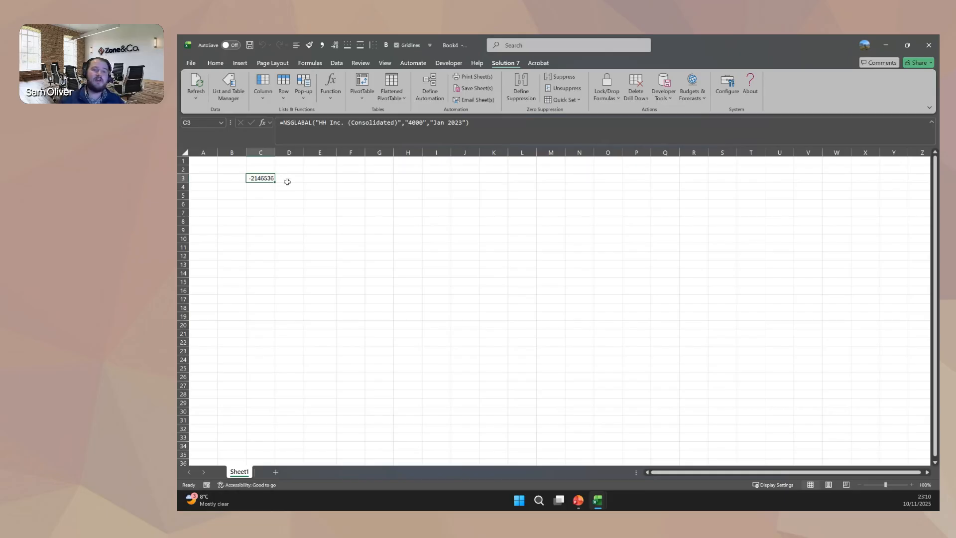
Reverse the sign of the NSGLABAL formula in C3 and format the cell with thousands separators and no decimals.
click(287, 123)
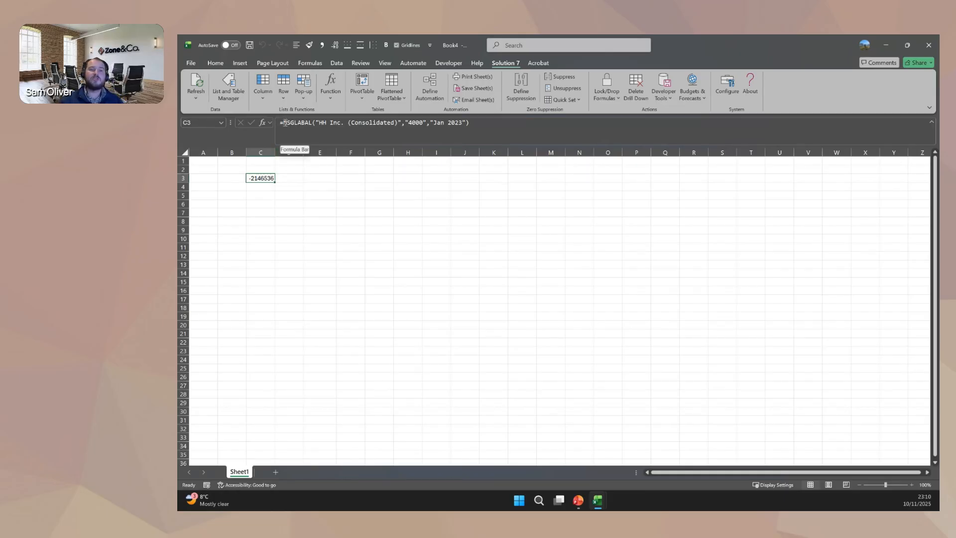
text(-)
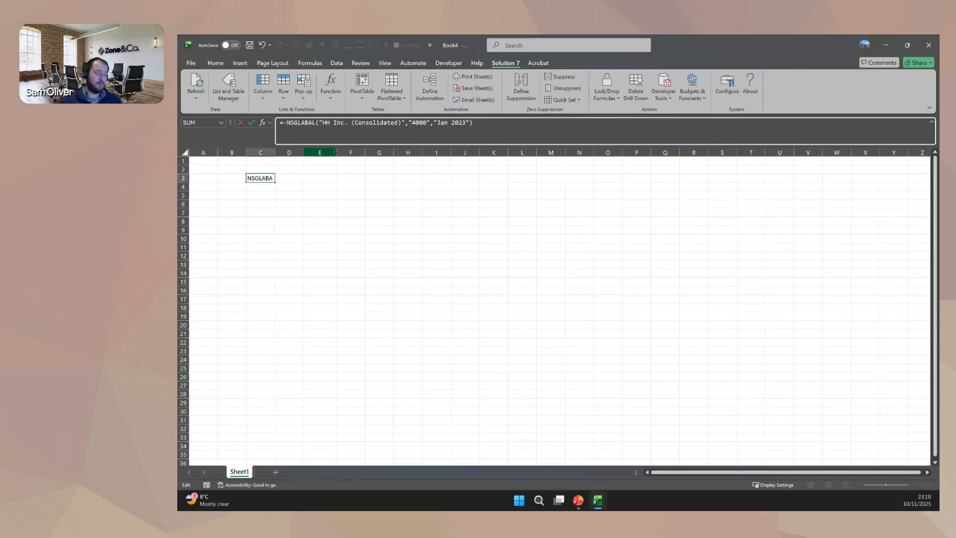
key(ctrl+Return)
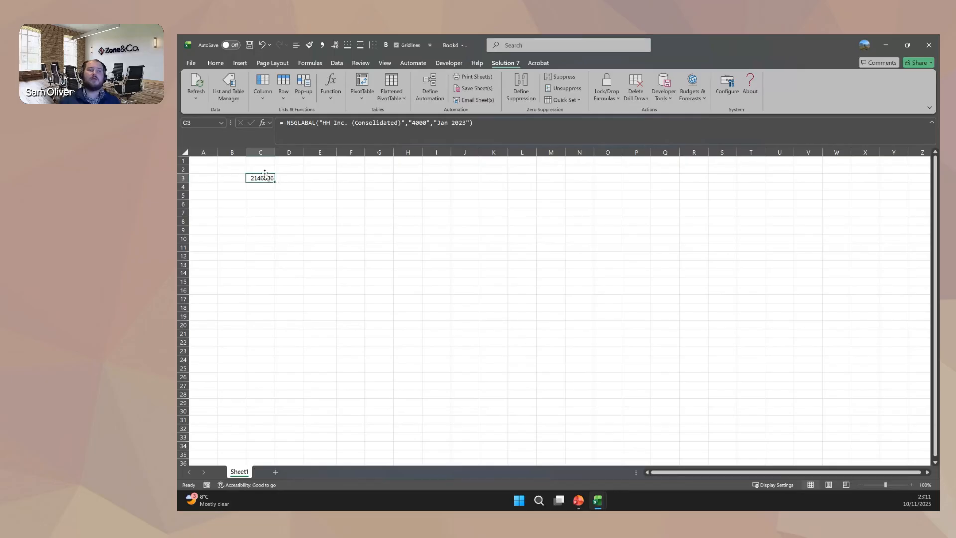
click(217, 63)
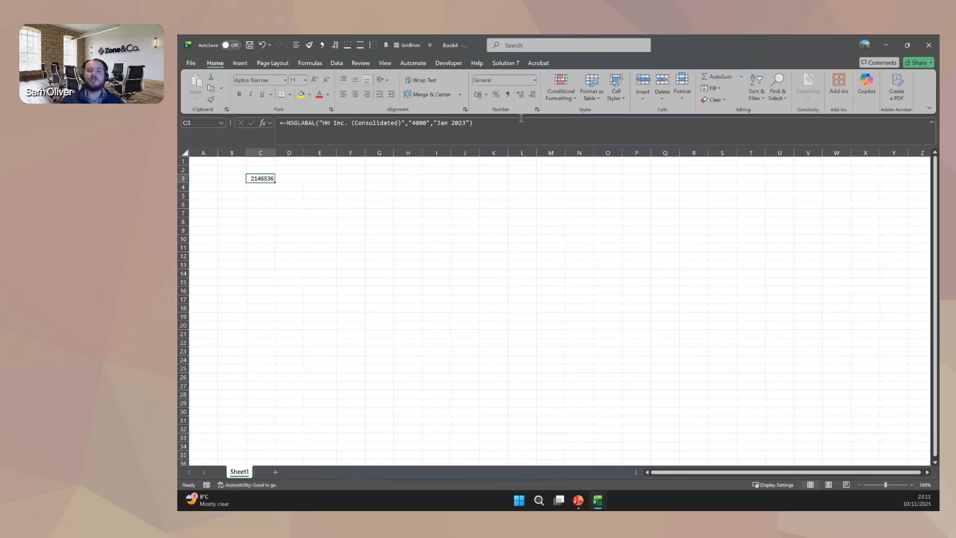
click(505, 97)
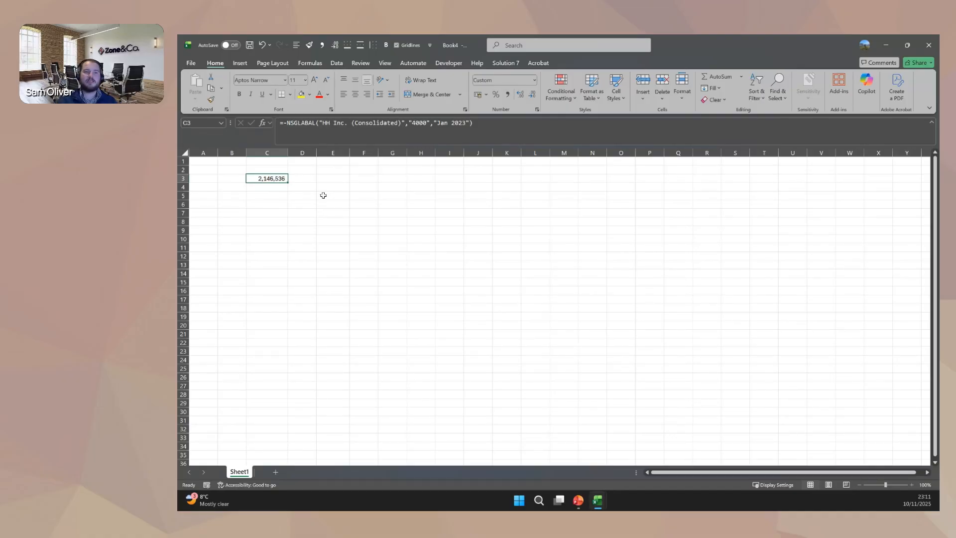
Enter the account number 4000 in cell B3.
click(229, 178)
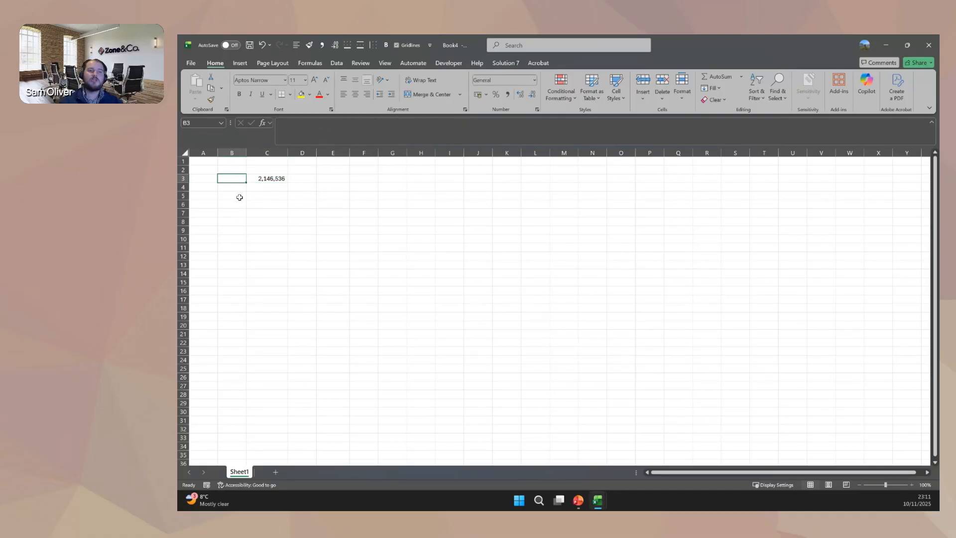
text(4000)
key(Return)
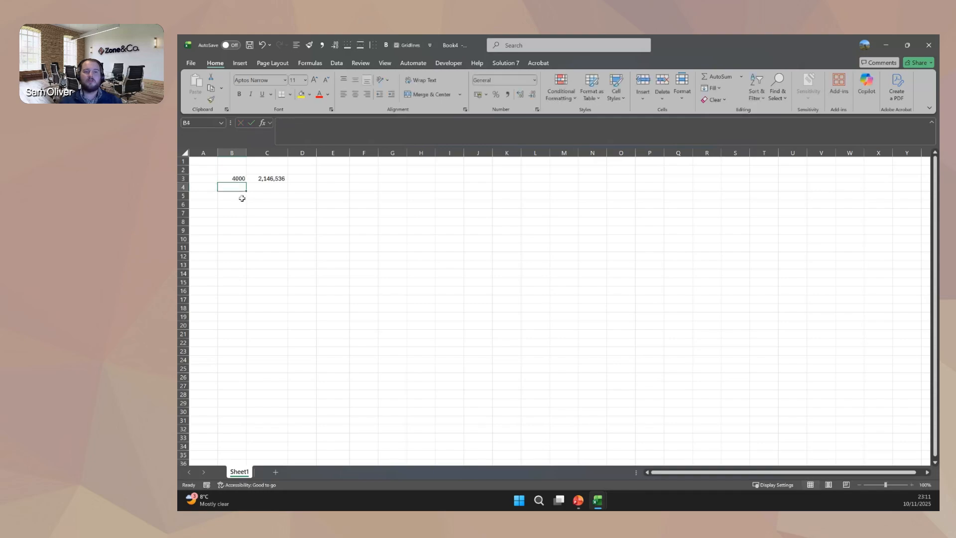
Replace the hard-coded account "4000" in the NSGLABAL formula in C3 with a reference to cell B3.
key(Right)
key(Up)
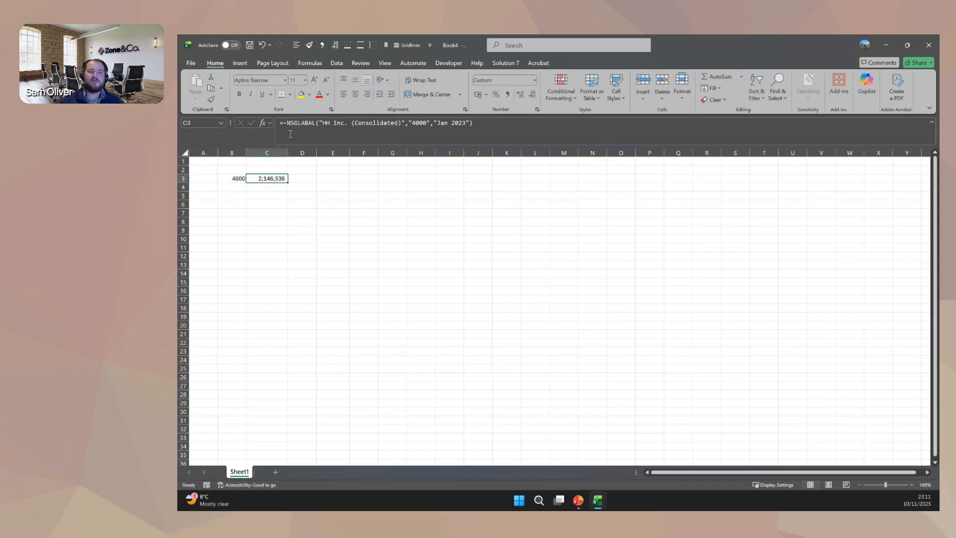
click(291, 128)
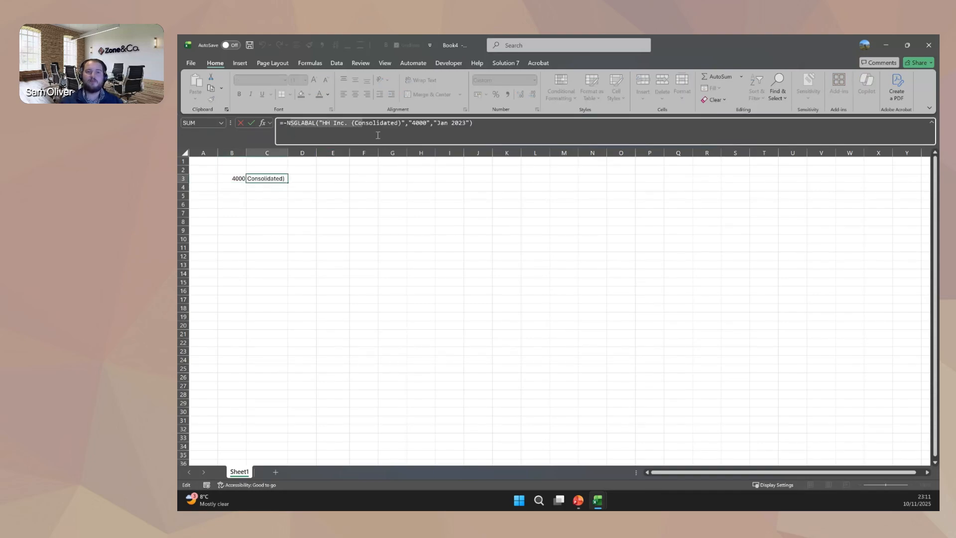
double_click(415, 123)
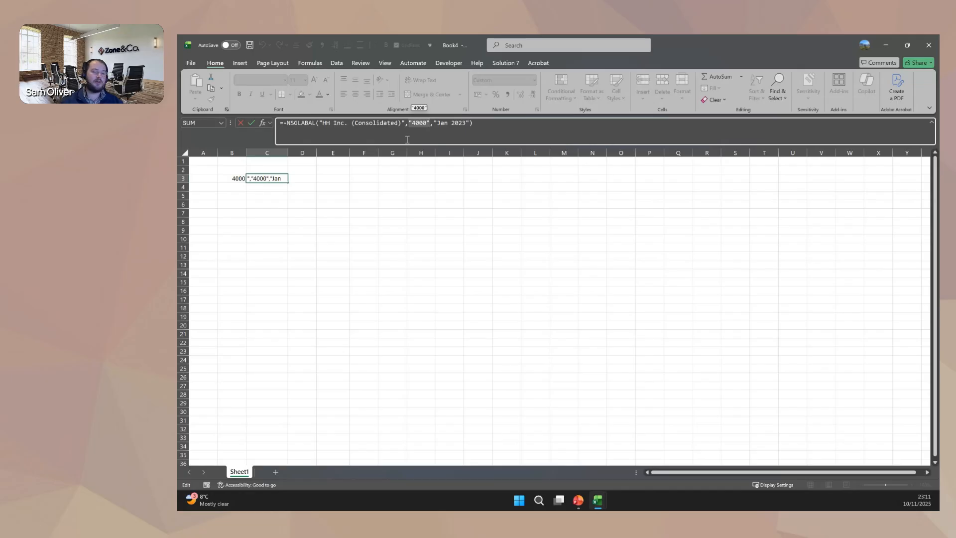
key(Delete)
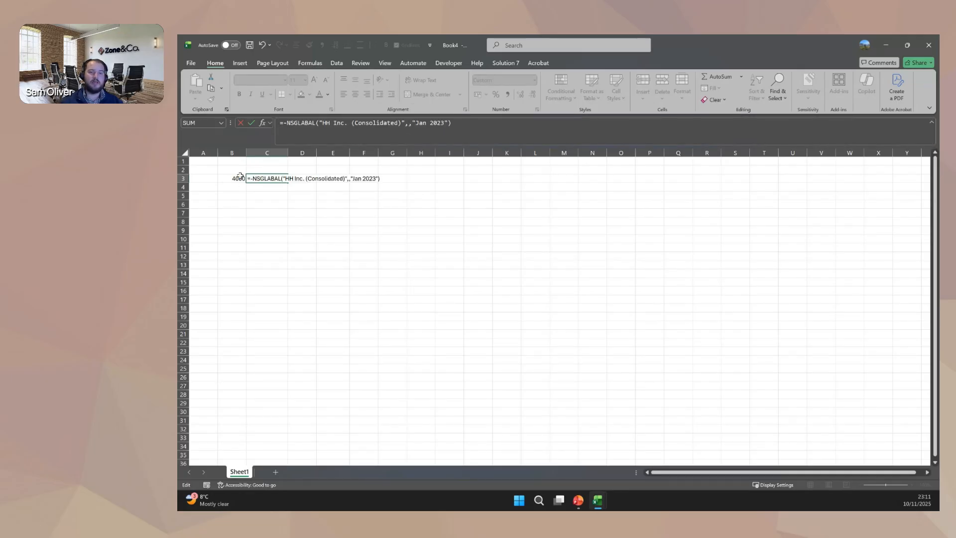
click(240, 177)
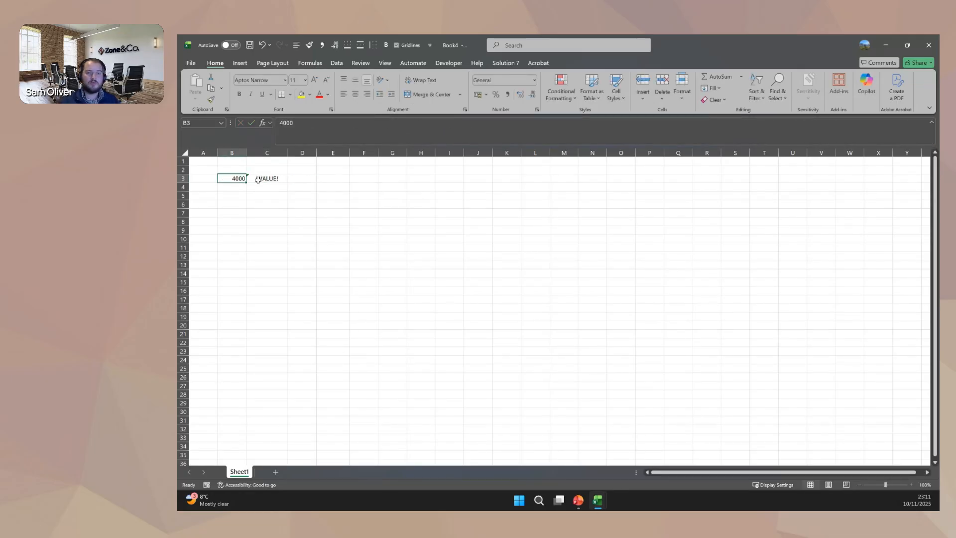
click(256, 179)
click(418, 122)
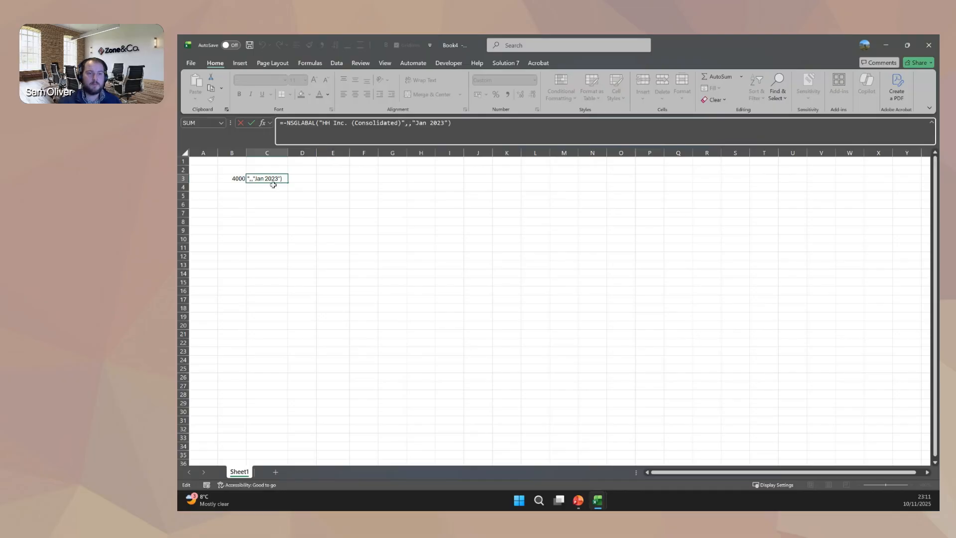
click(236, 180)
key(Return)
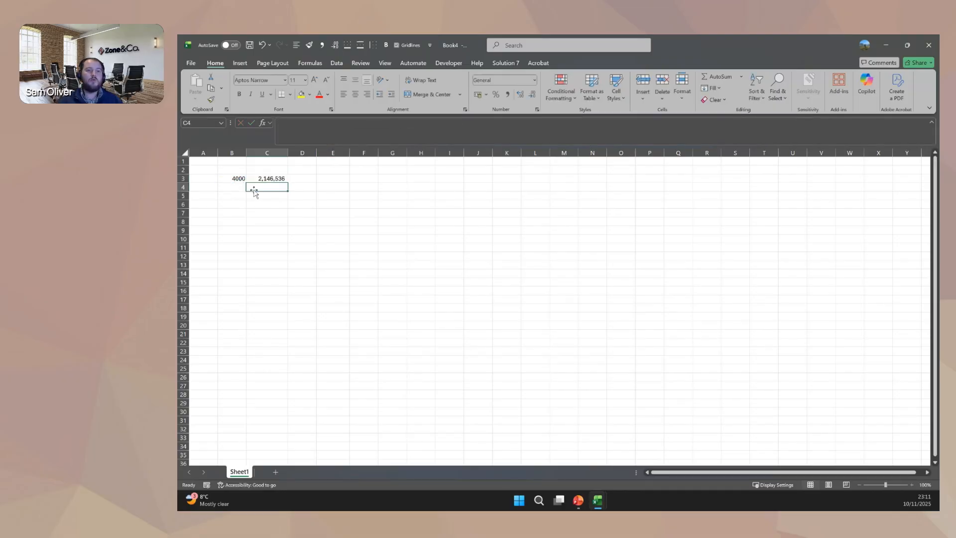
Test the referenced account by setting B3 to 4002 and to 4004.
click(237, 179)
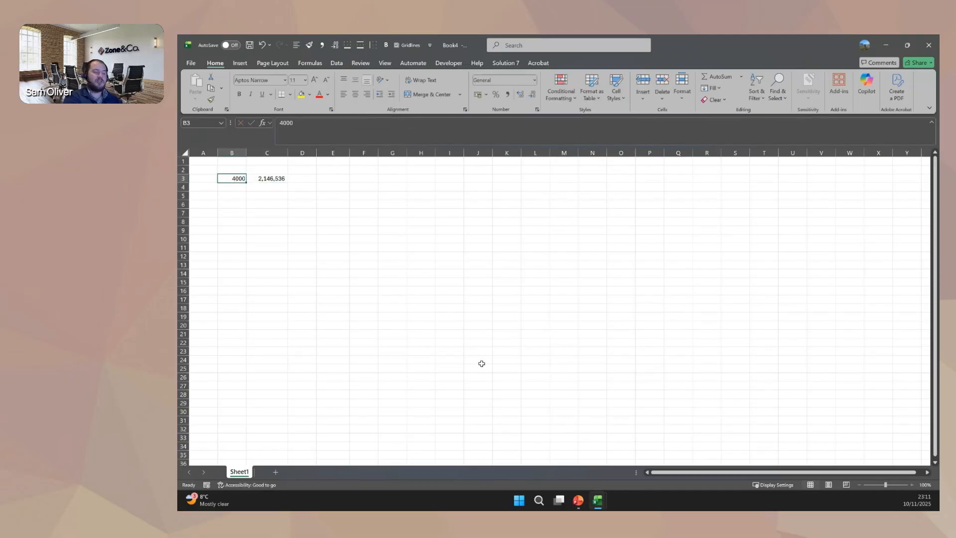
text(4002)
key(Return)
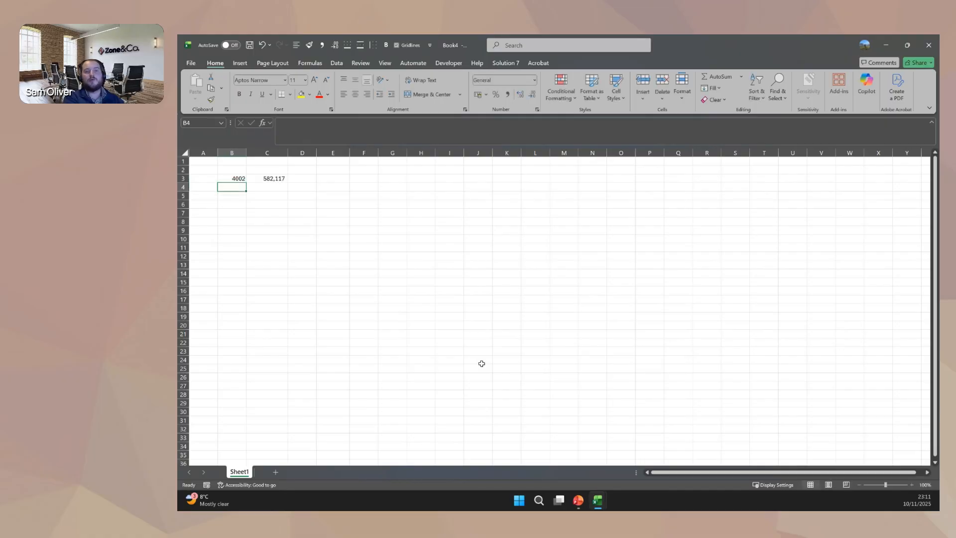
key(Up)
text(4004)
key(Return)
List account numbers 4000, 4002, 4004 and 4008 in B3:B6 and fill the C3 balance formula down to C6.
key(Up)
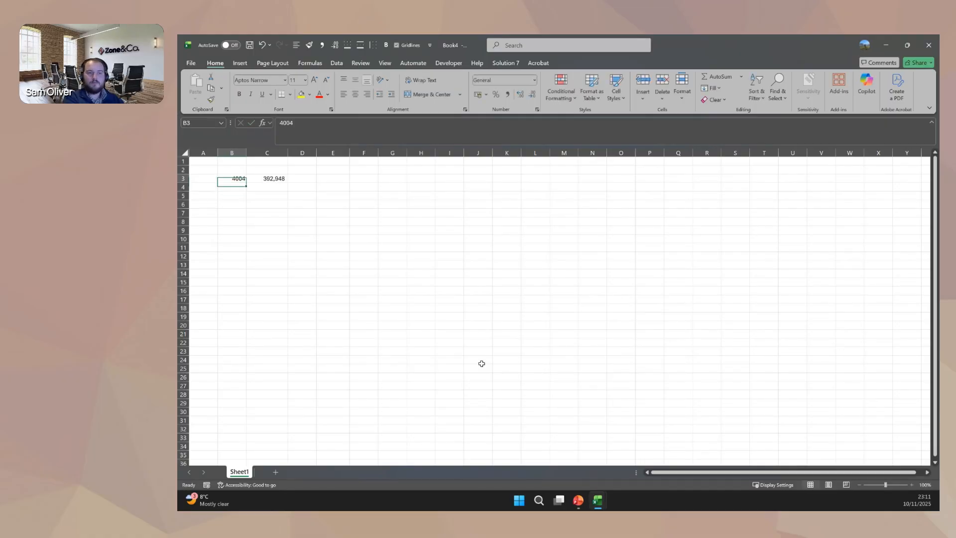
text(4000)
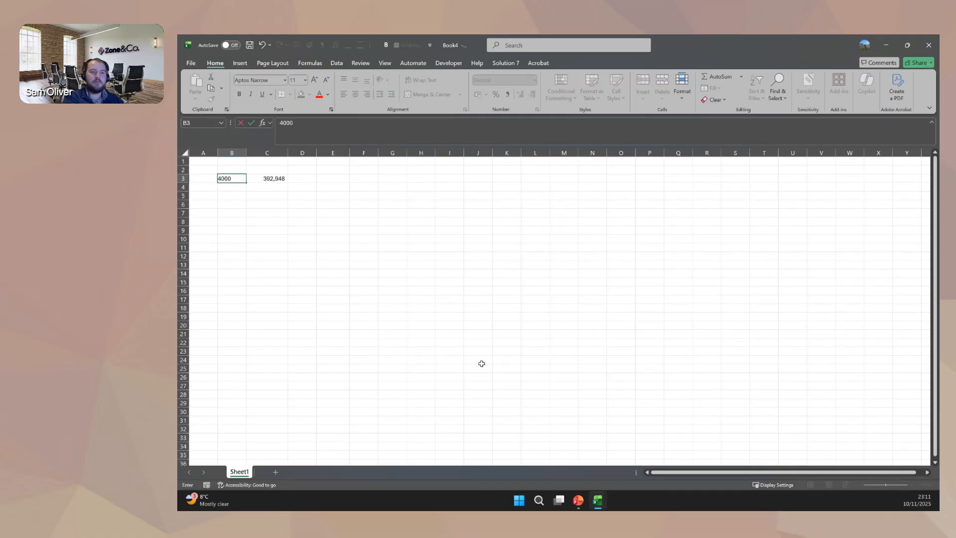
key(Return)
text(4002)
key(Return)
text(4004)
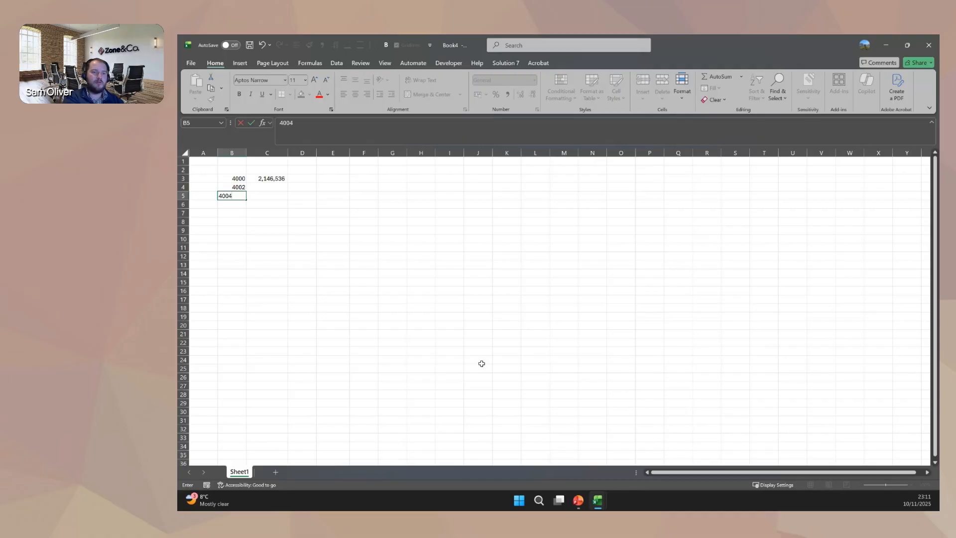
key(Return)
text(4008)
key(Return)
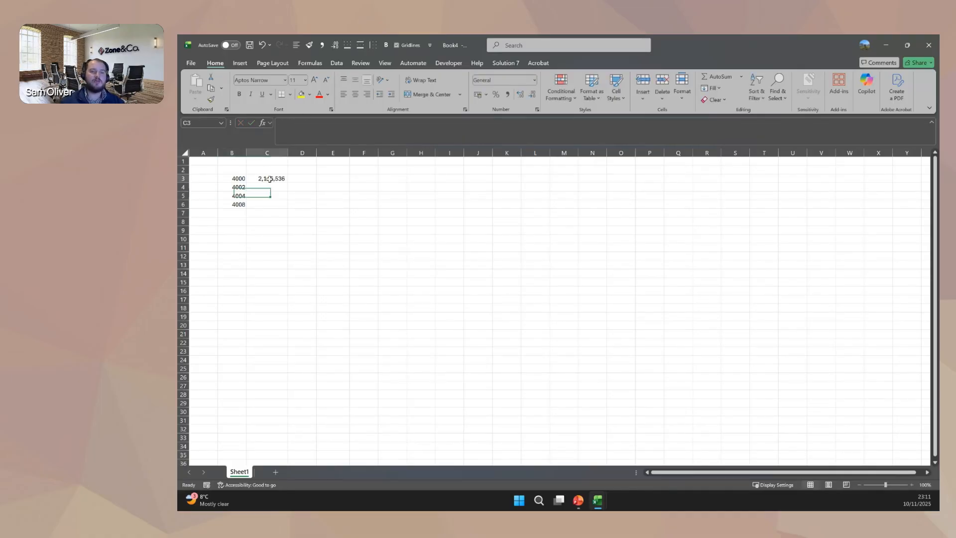
click(278, 179)
drag(290, 184, 290, 207)
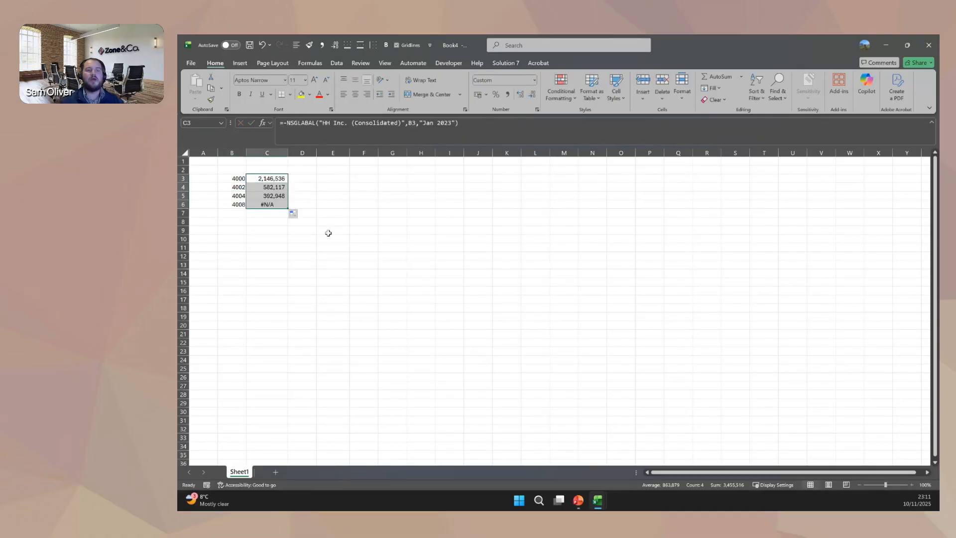
Label cell B8 "Total" and add the formula =SUM(C3:C6) in C8.
click(232, 223)
text(Tot)
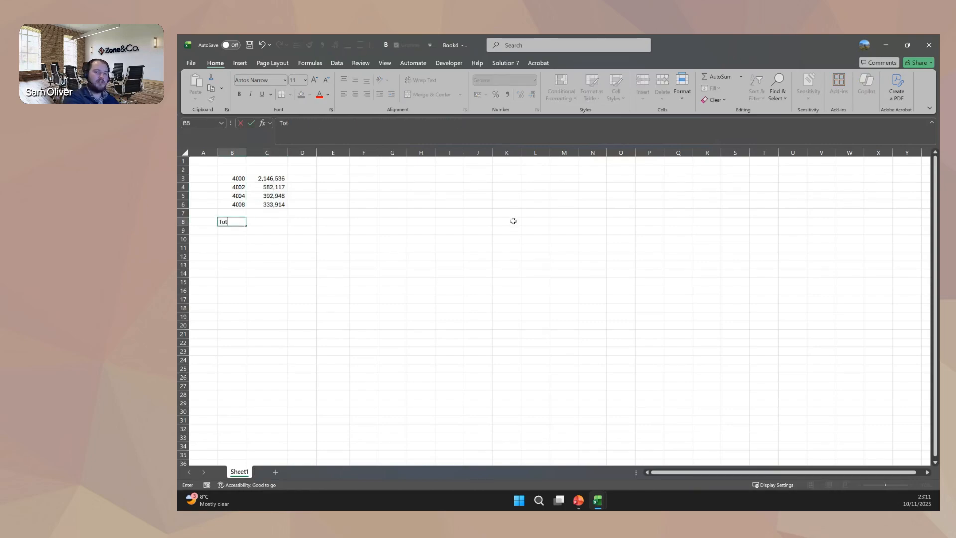
text(al)
key(Tab)
text(=)
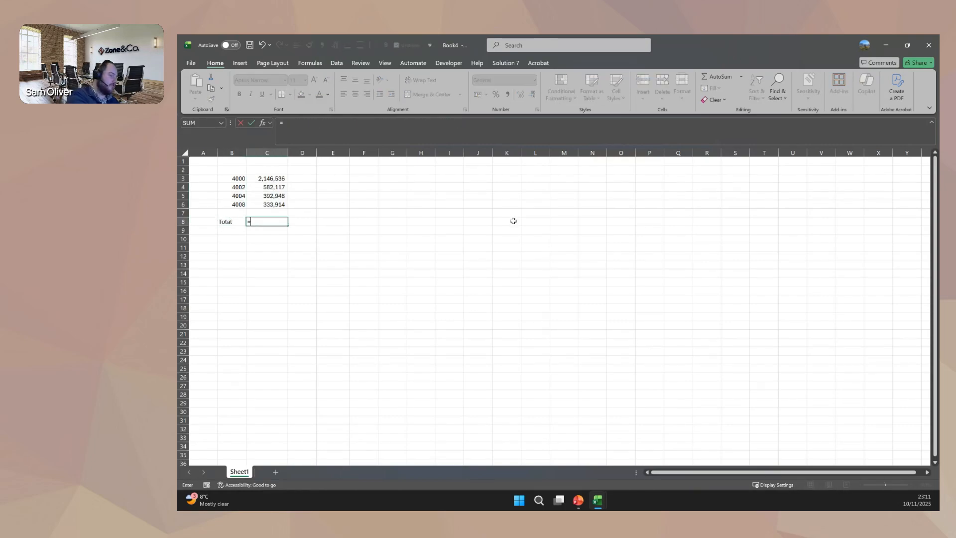
text(SUM()
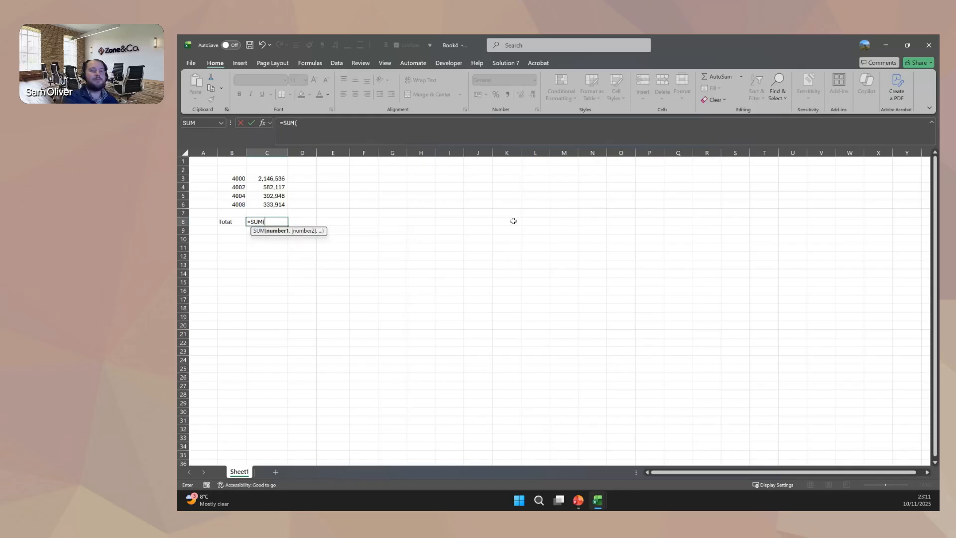
key(Up)
key(Up)
key(shift+Up)
key(shift+Up)
key(shift+Up)
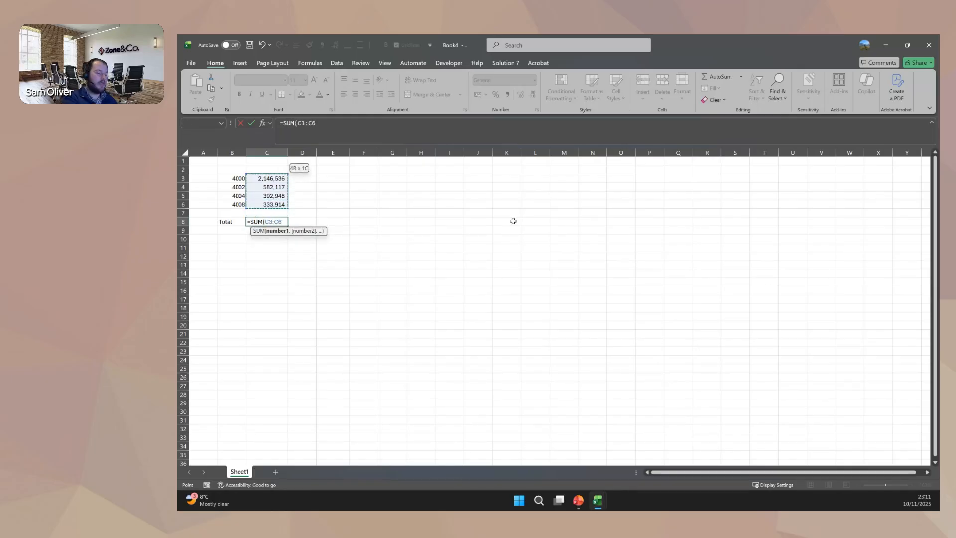
text())
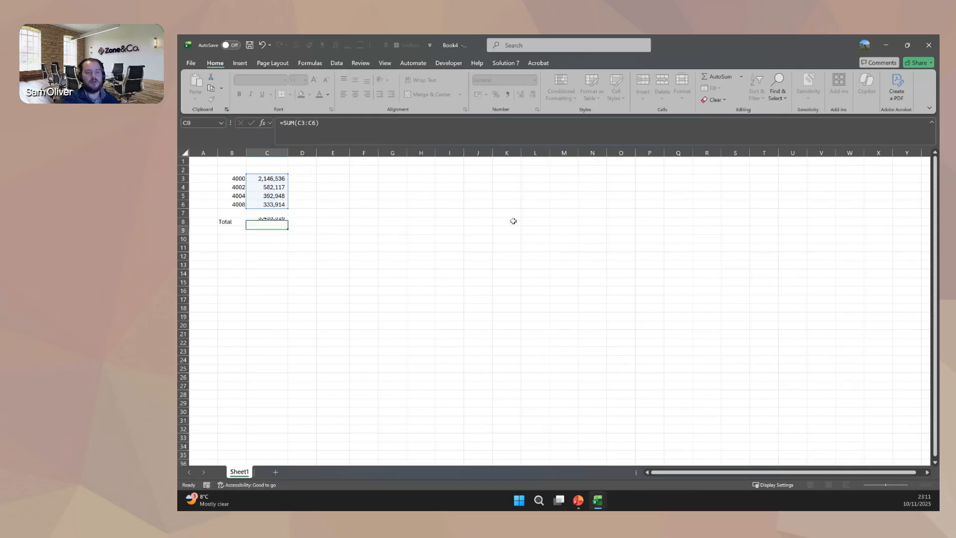
key(Return)
key(Return)
Enter the account wildcard 4* in cell B10 below the total.
key(Left)
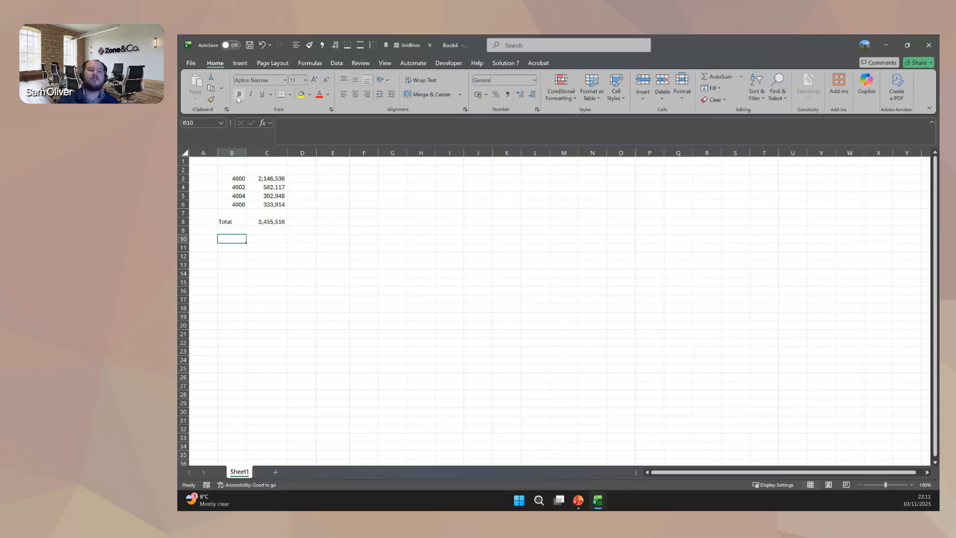
drag(244, 180, 239, 208)
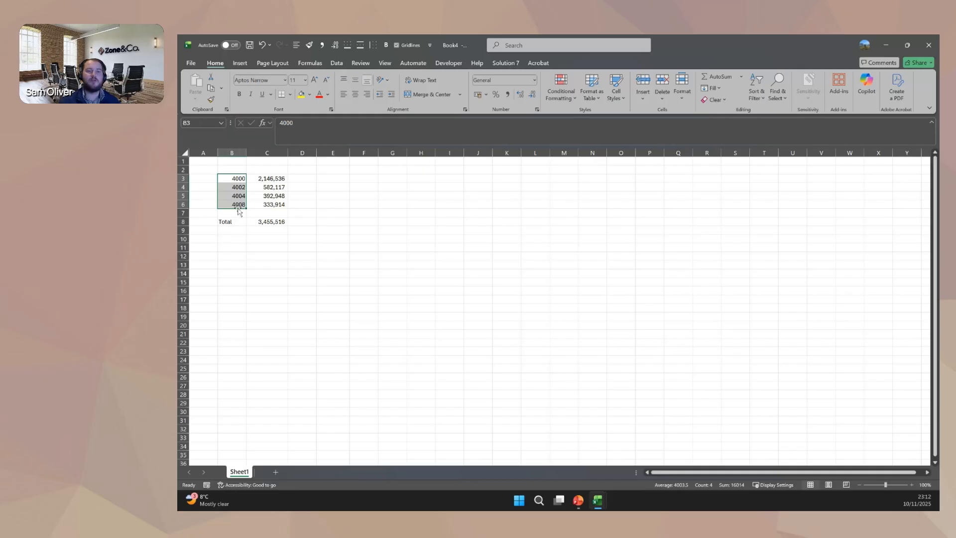
click(227, 236)
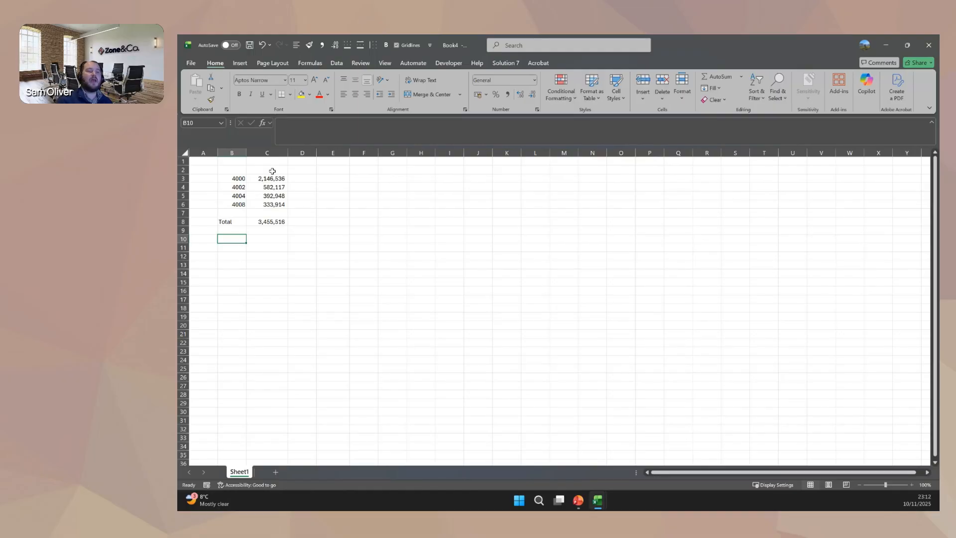
text(4*)
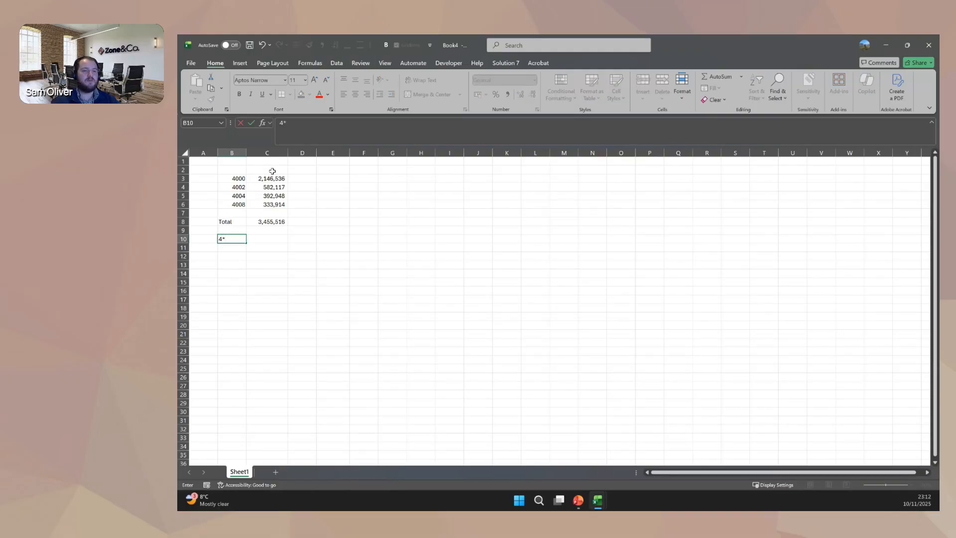
key(Return)
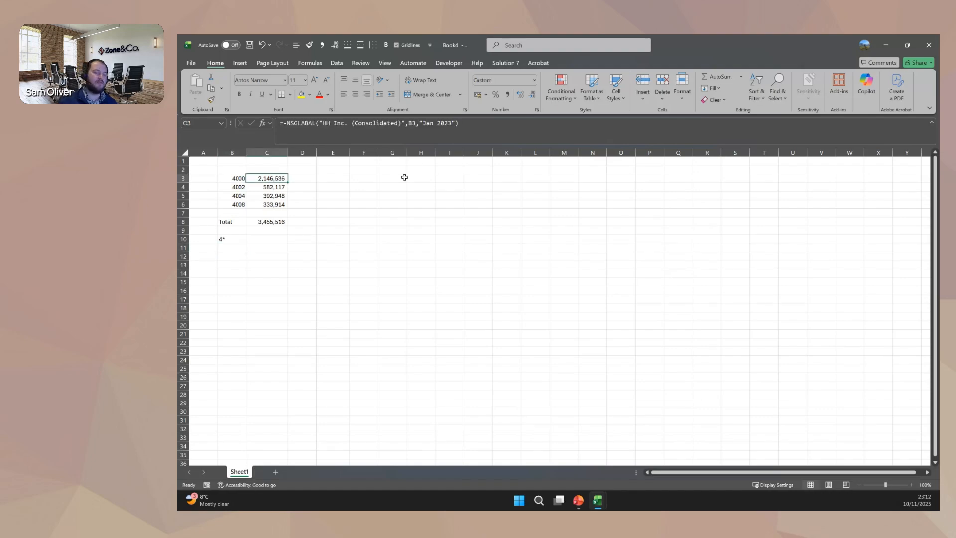
Copy the NSGLABAL formula from C3 into C10 so it uses the wildcard account in B10.
key(ctrl+c)
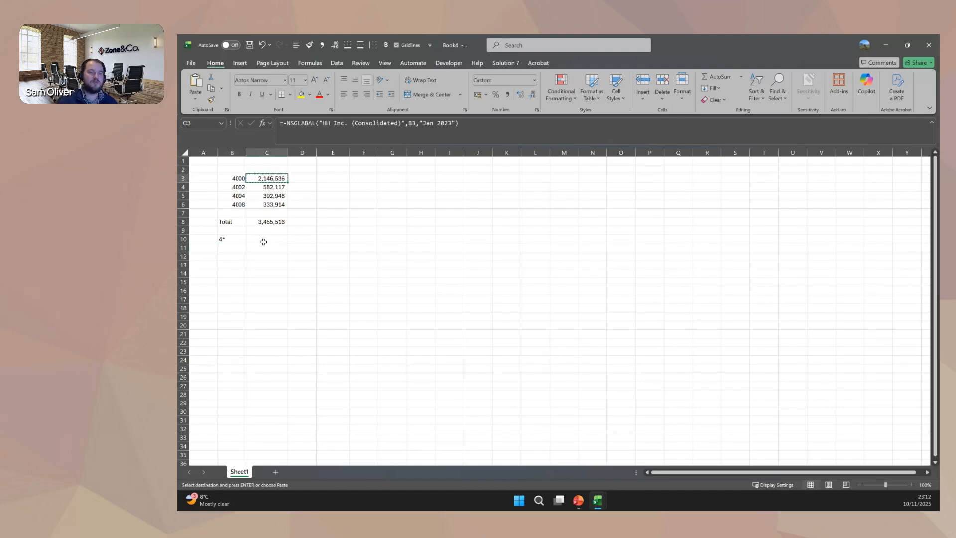
click(264, 239)
key(Return)
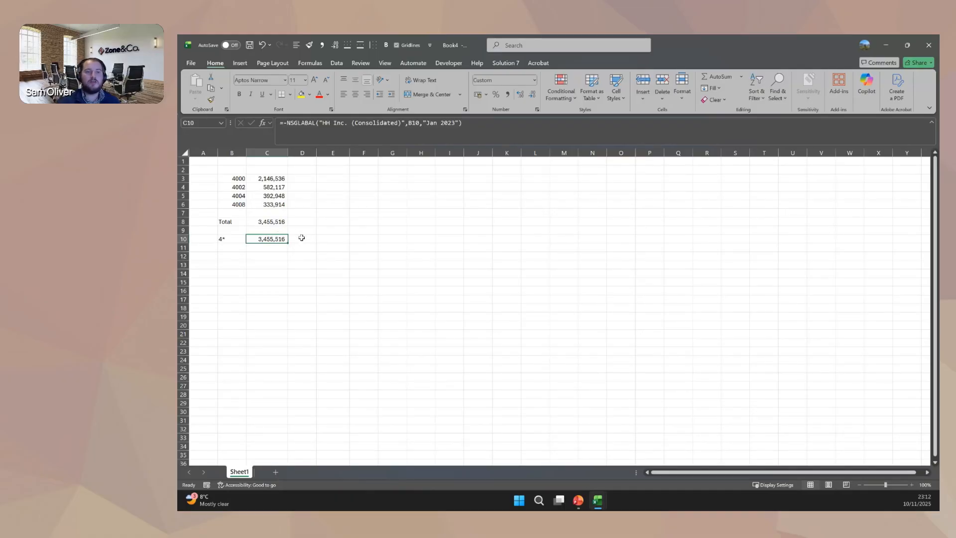
Compare the SUM formula in C8 with the wildcard NSGLABAL formula in C10, leaving both unedited.
click(264, 222)
click(452, 124)
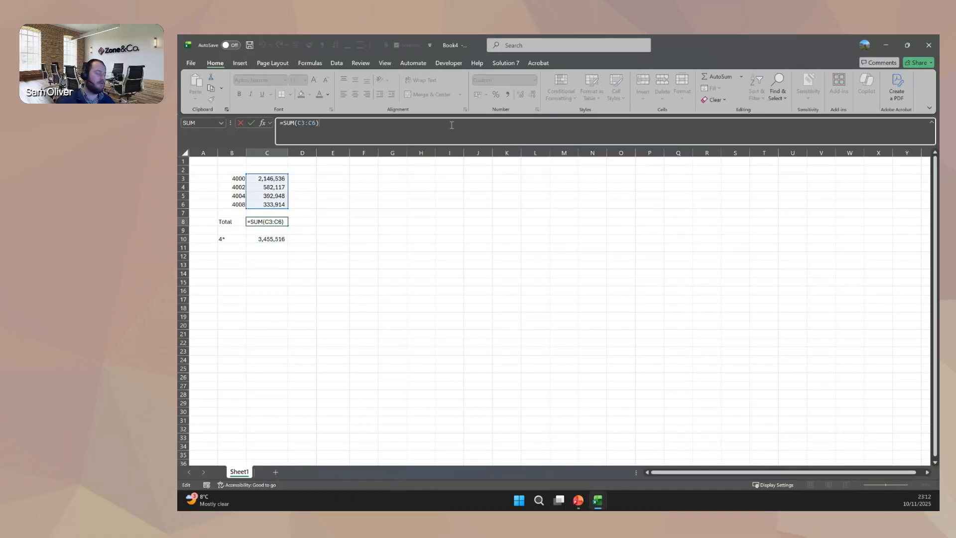
click(279, 238)
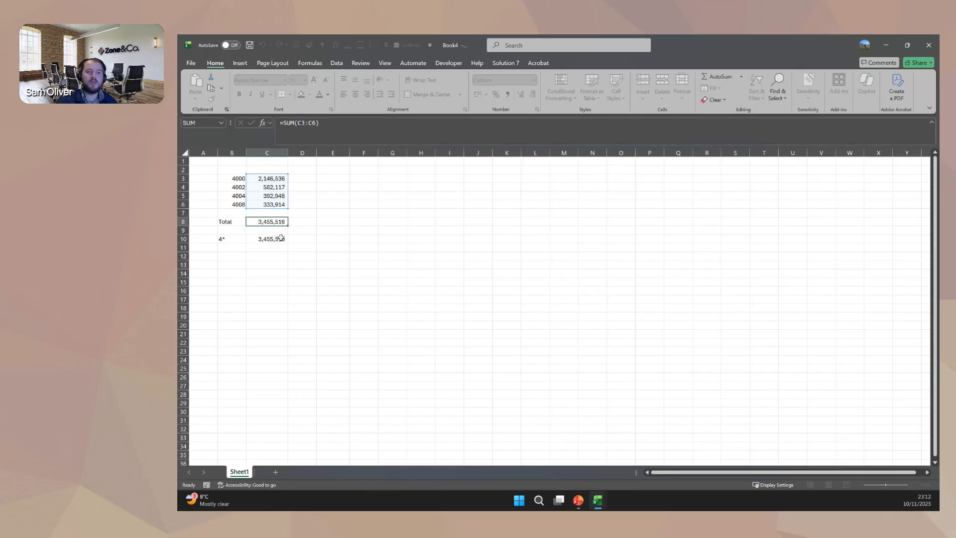
click(504, 131)
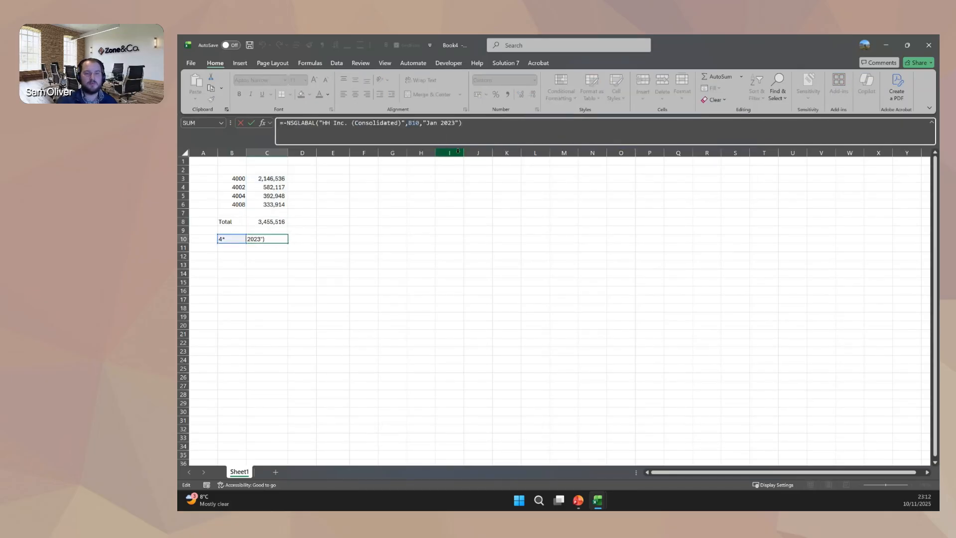
key(Escape)
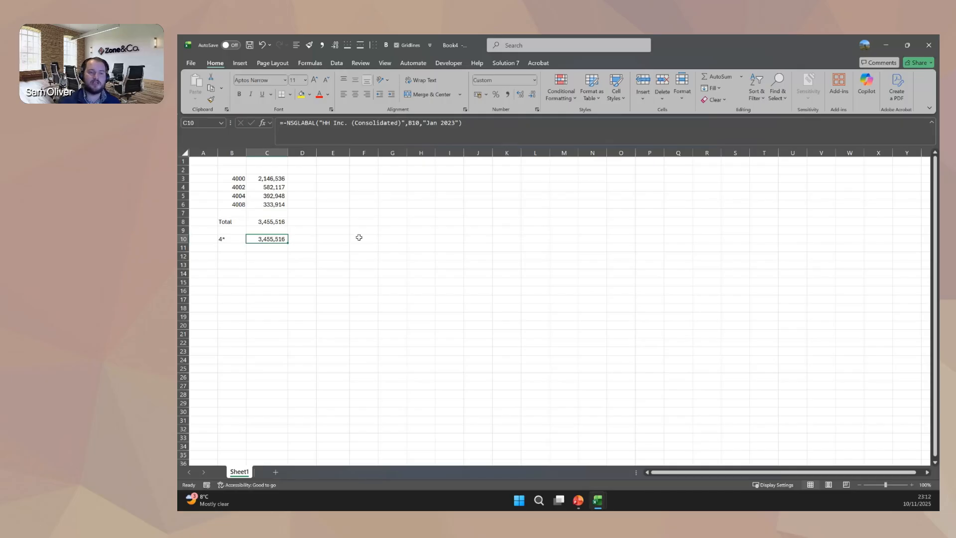
Add a new blank worksheet after Sheet1 for the report.
click(275, 472)
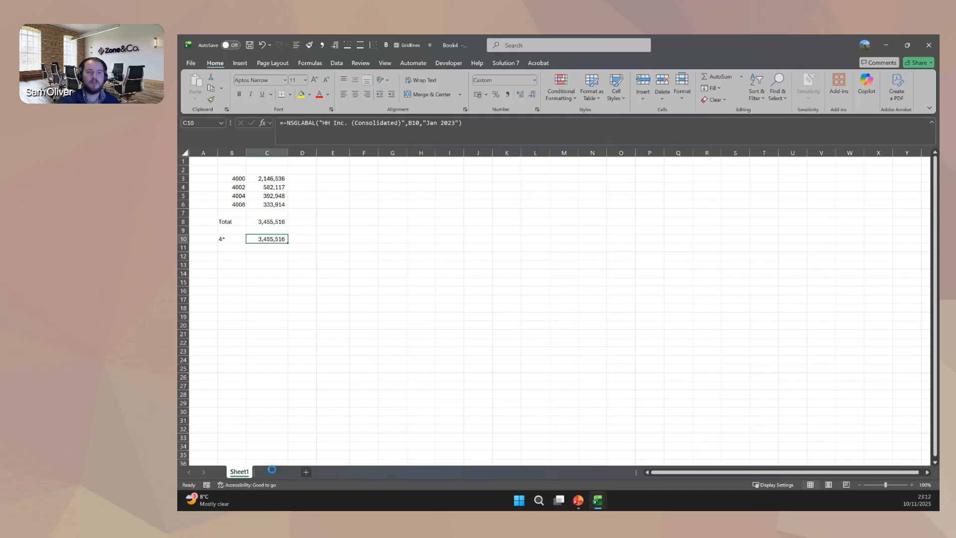
click(235, 205)
drag(235, 205, 233, 317)
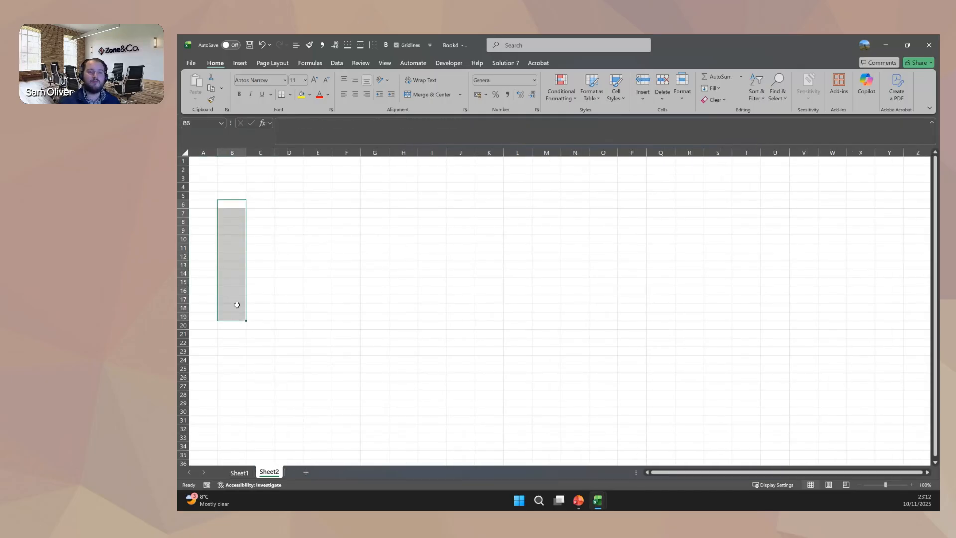
drag(281, 188, 615, 186)
click(258, 179)
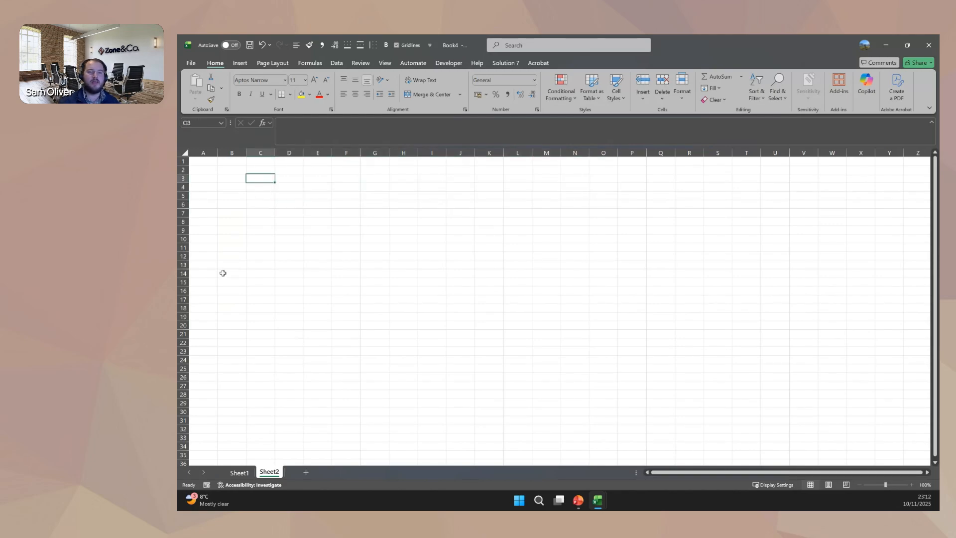
Start inserting an Accounts (by Number) list as a column from cell B6 of the new sheet.
click(234, 202)
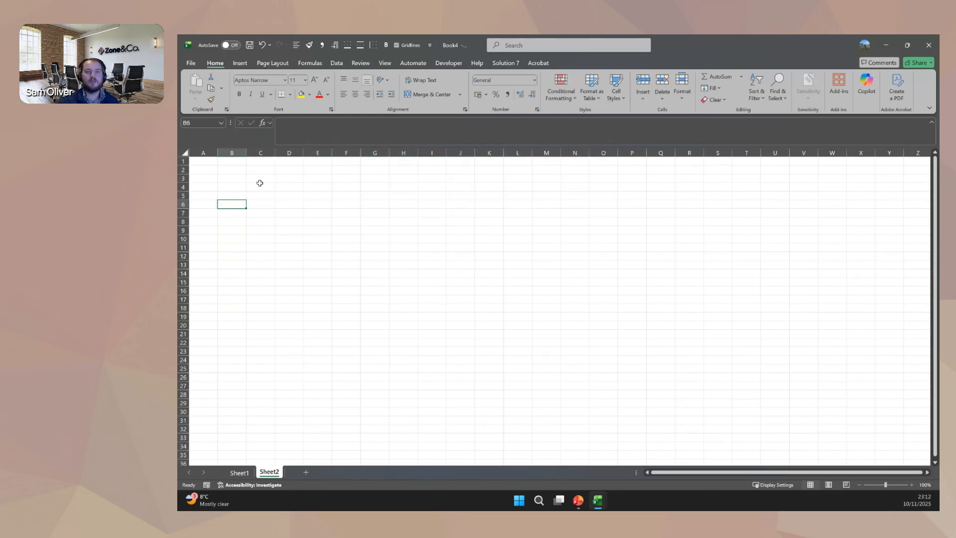
click(505, 62)
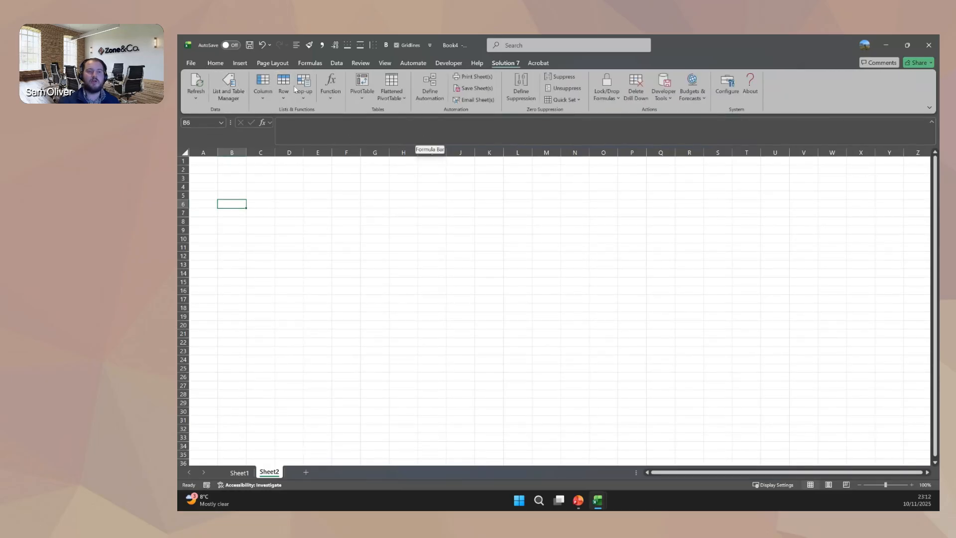
click(270, 97)
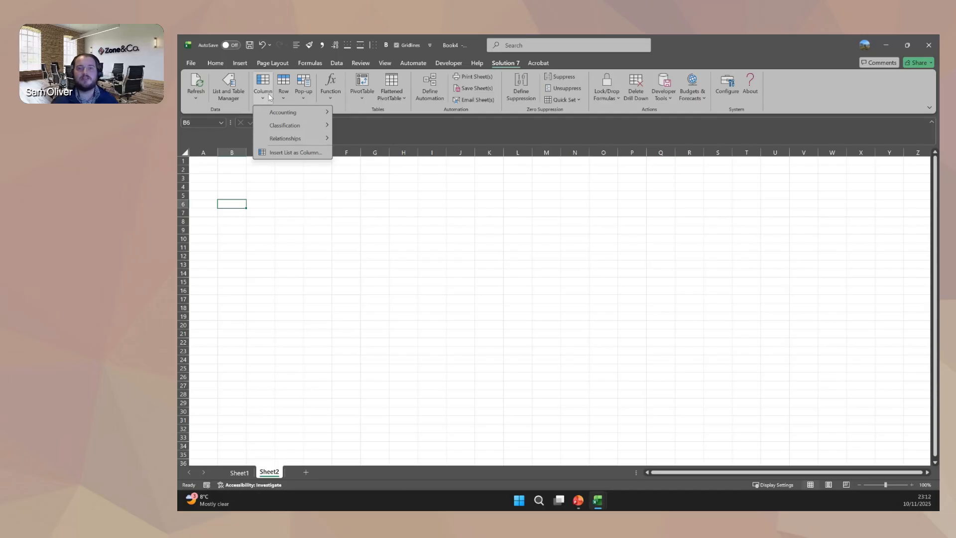
mouse_move(293, 114)
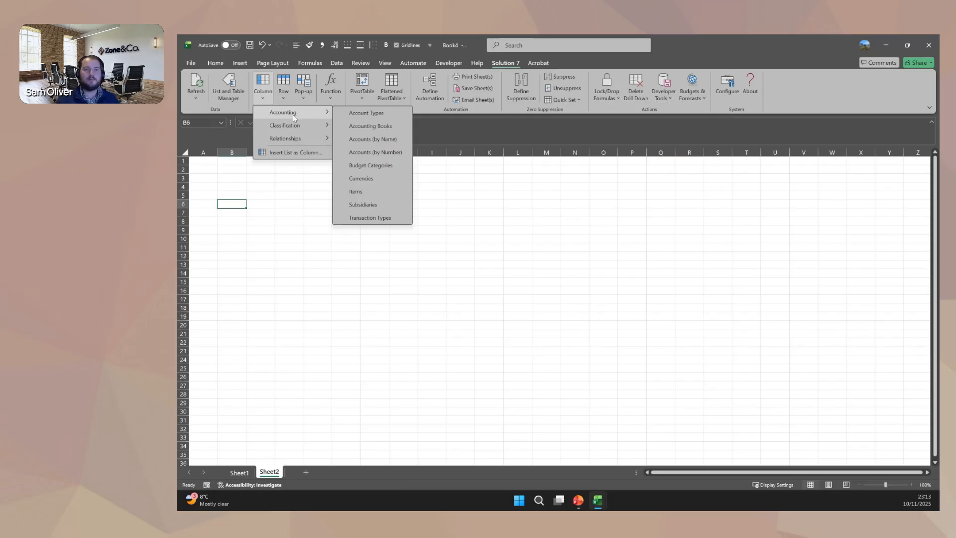
mouse_move(298, 130)
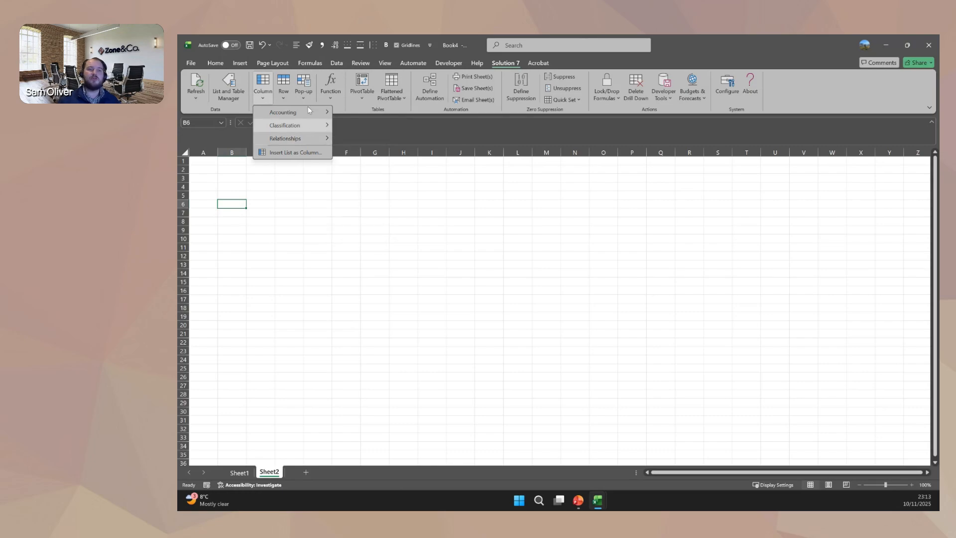
click(329, 91)
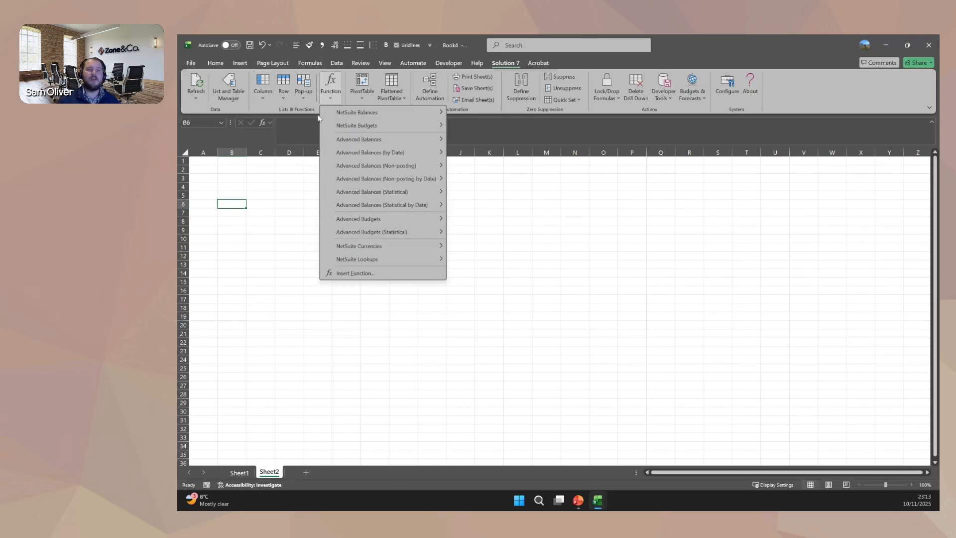
click(268, 96)
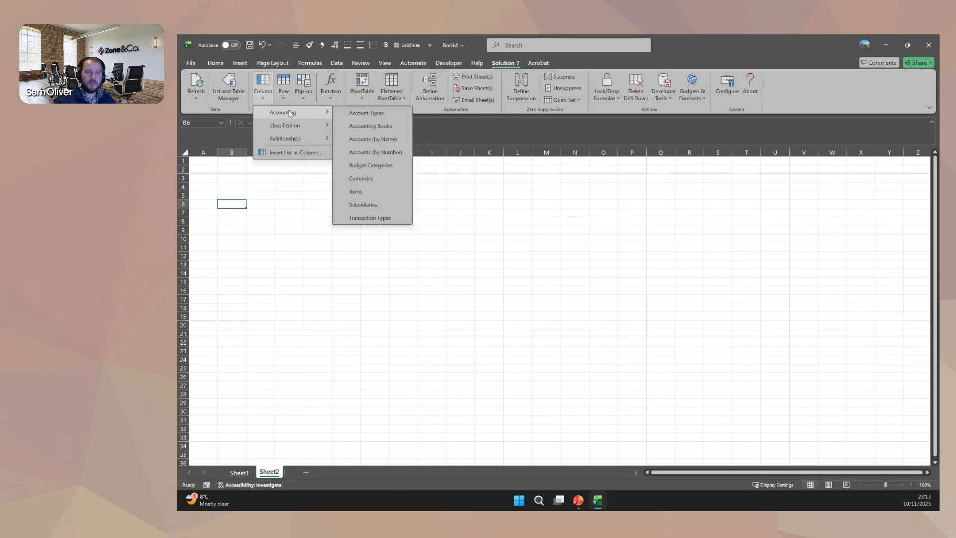
click(376, 153)
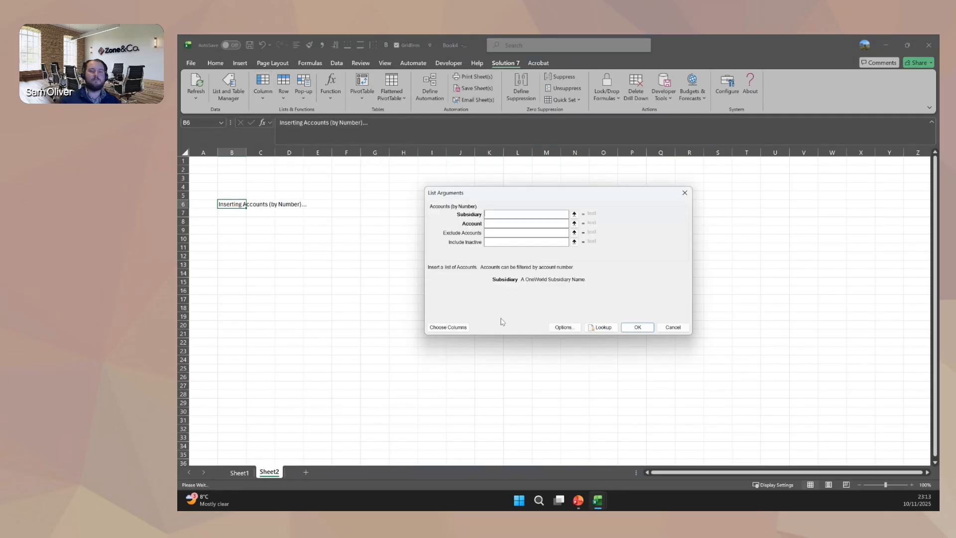
Set the list's subsidiary to HH Inc. (Consolidated) and its account filter to 4*, and insert the accounts.
click(601, 328)
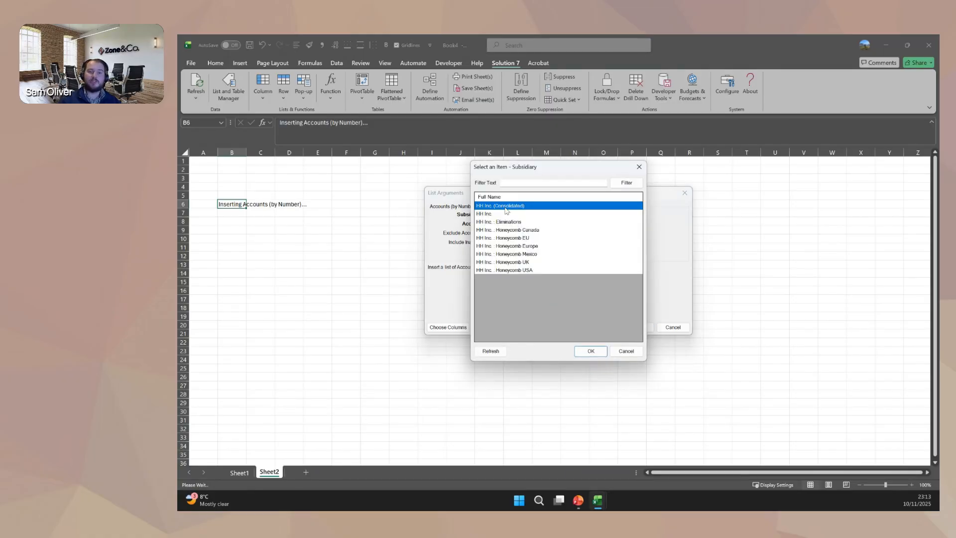
double_click(505, 205)
click(502, 224)
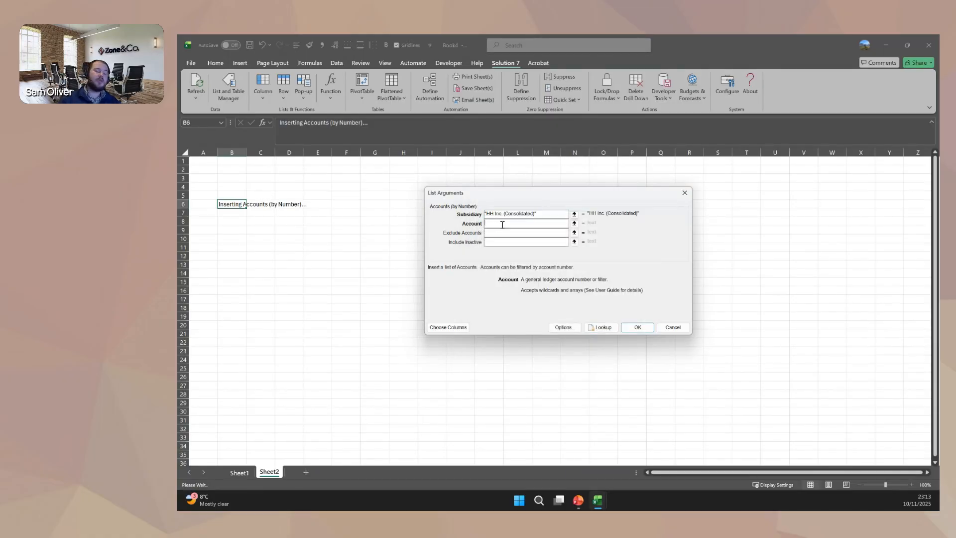
text(4*)
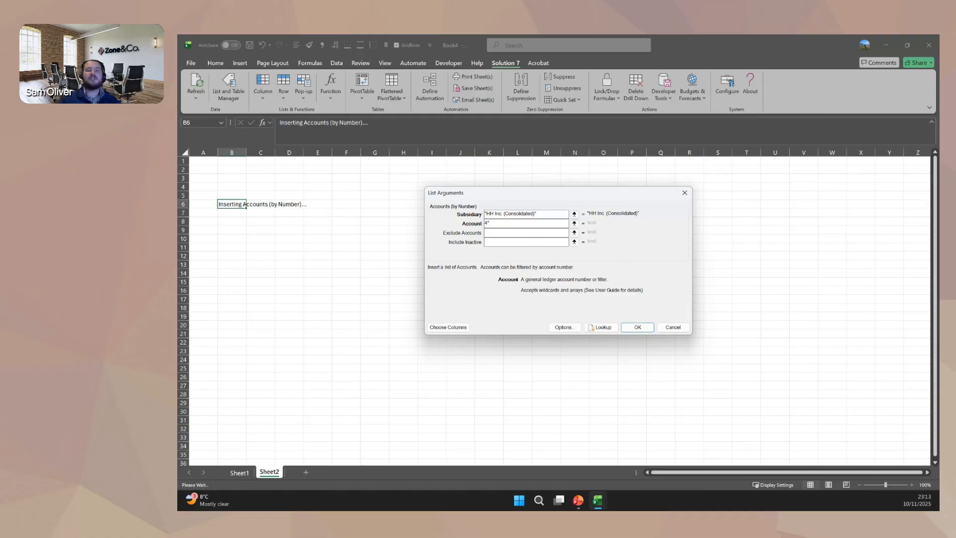
click(641, 329)
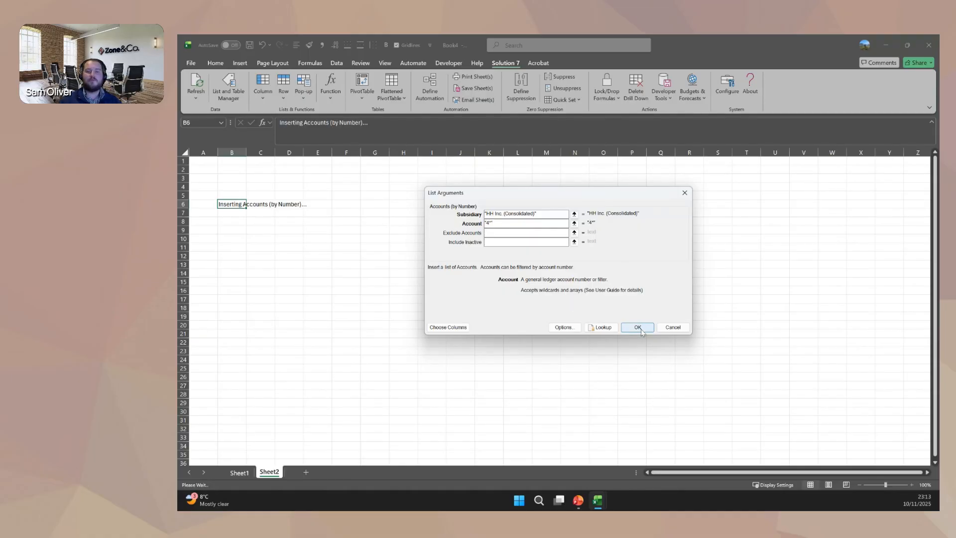
click(635, 327)
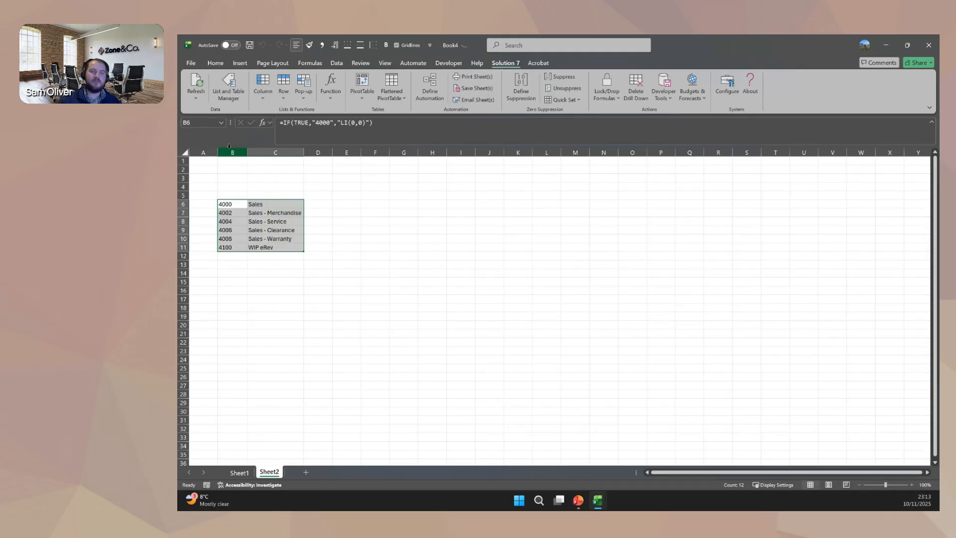
drag(231, 150, 275, 150)
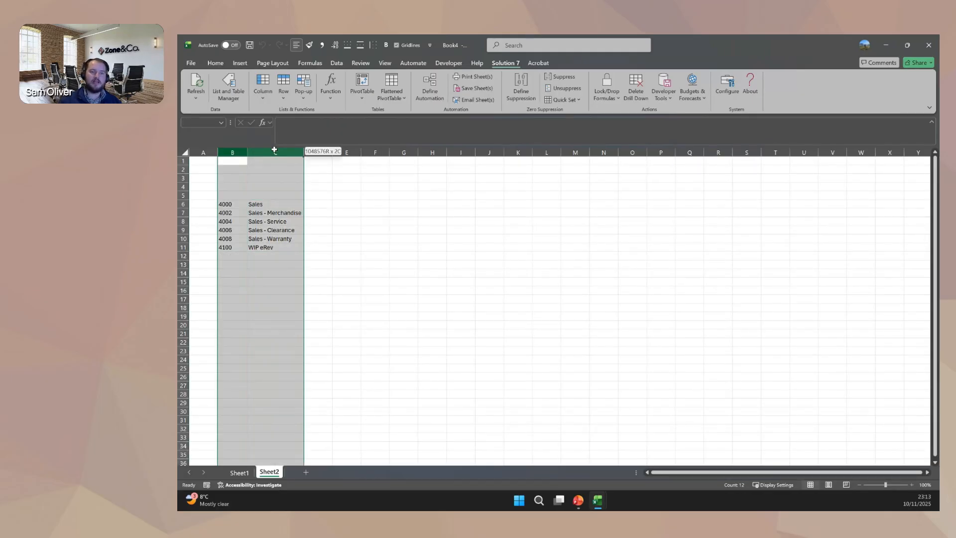
click(236, 195)
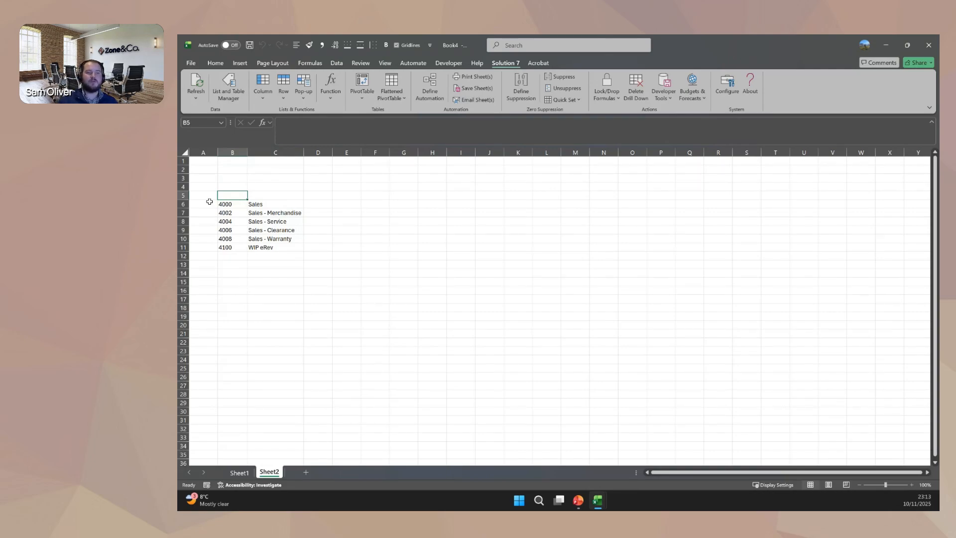
click(183, 221)
drag(186, 226, 183, 231)
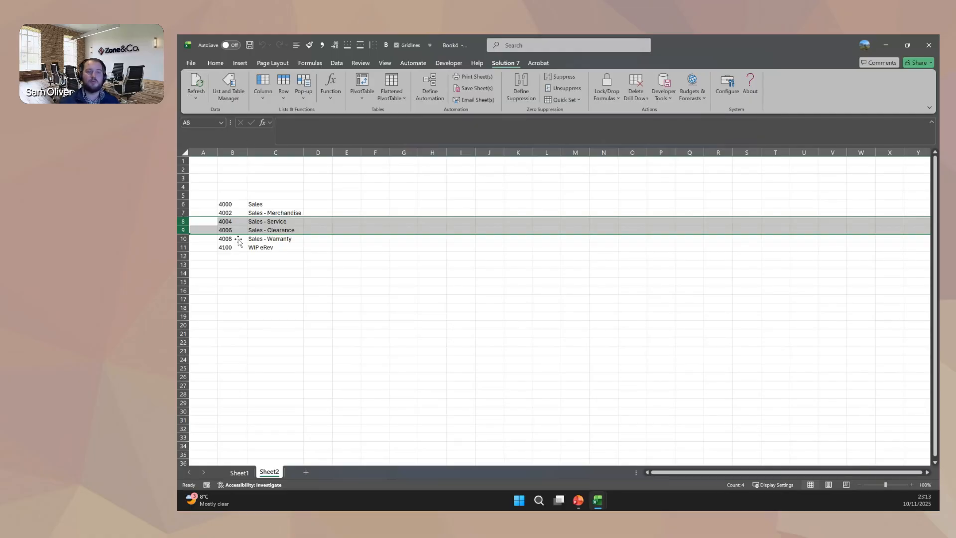
Insert a Subsidiaries pop-up list in cell C3 with blank arguments, and view its selectable subsidiaries without changing the selection.
click(274, 177)
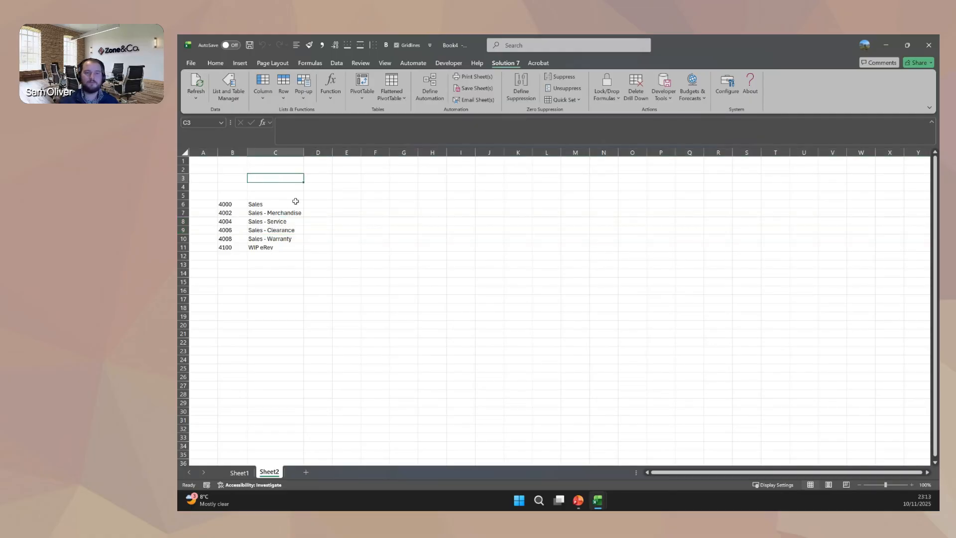
click(303, 95)
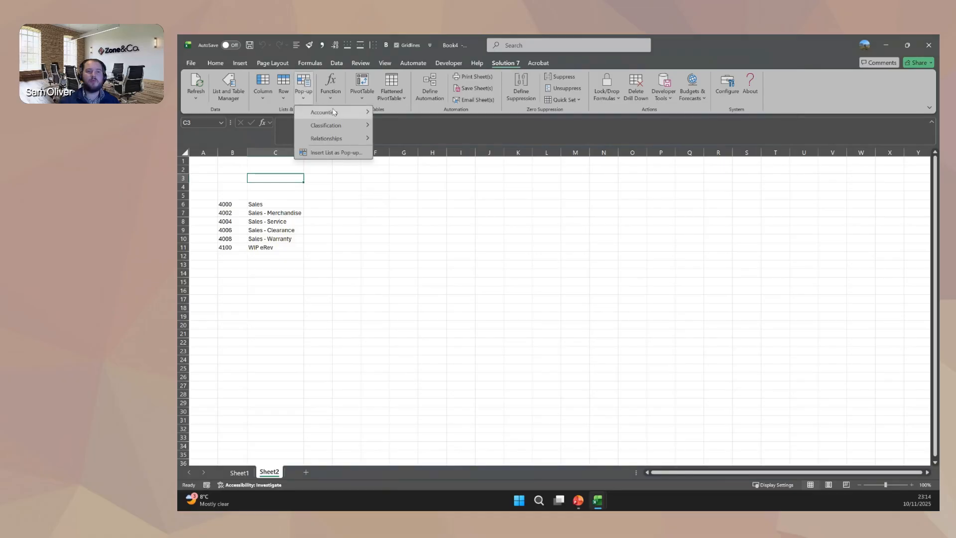
mouse_move(339, 112)
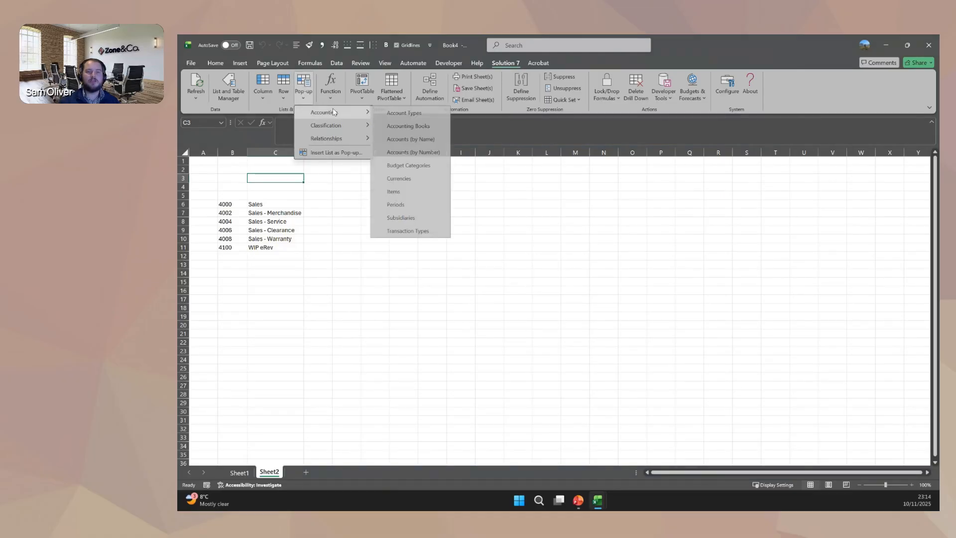
click(418, 217)
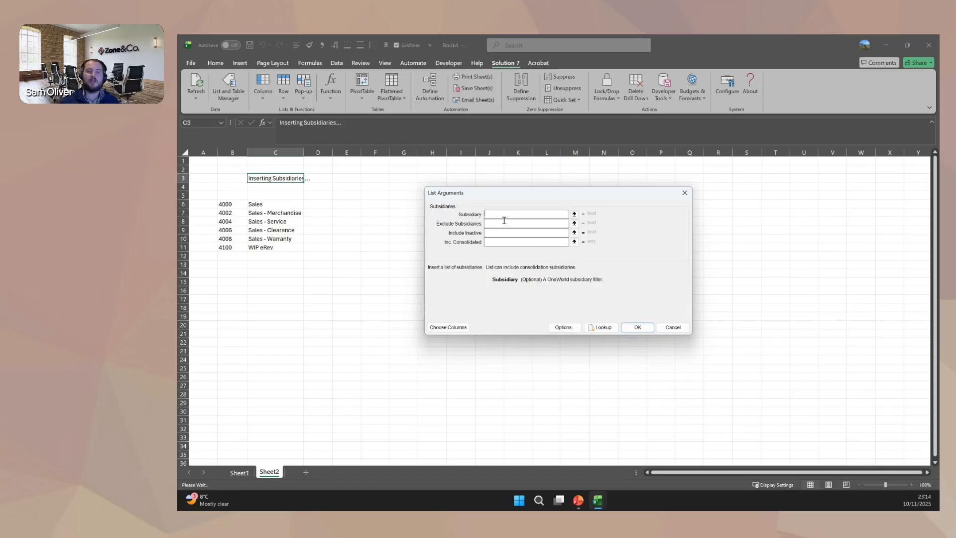
click(630, 328)
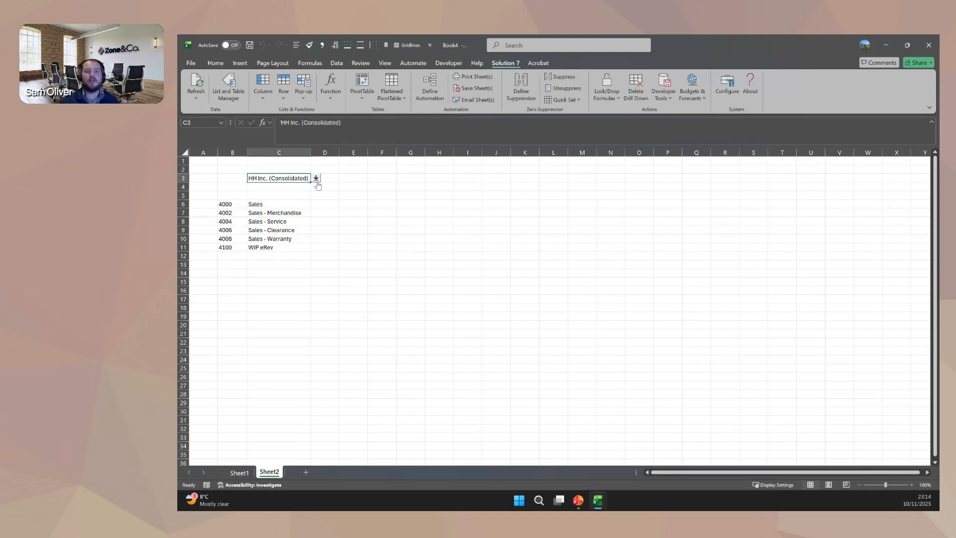
click(316, 178)
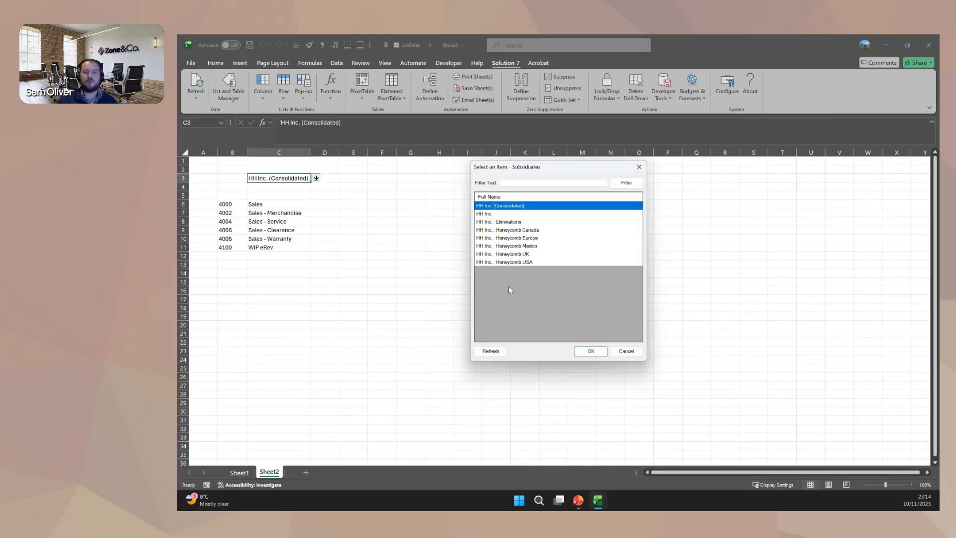
click(624, 349)
Enter the year 2023 in cell C4 below the subsidiary and left-align it.
click(305, 186)
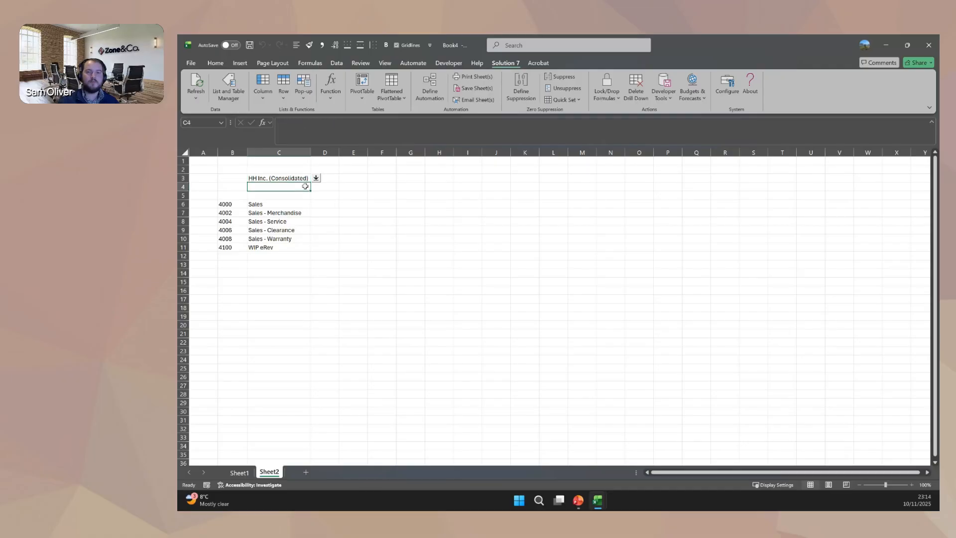
drag(305, 186, 640, 187)
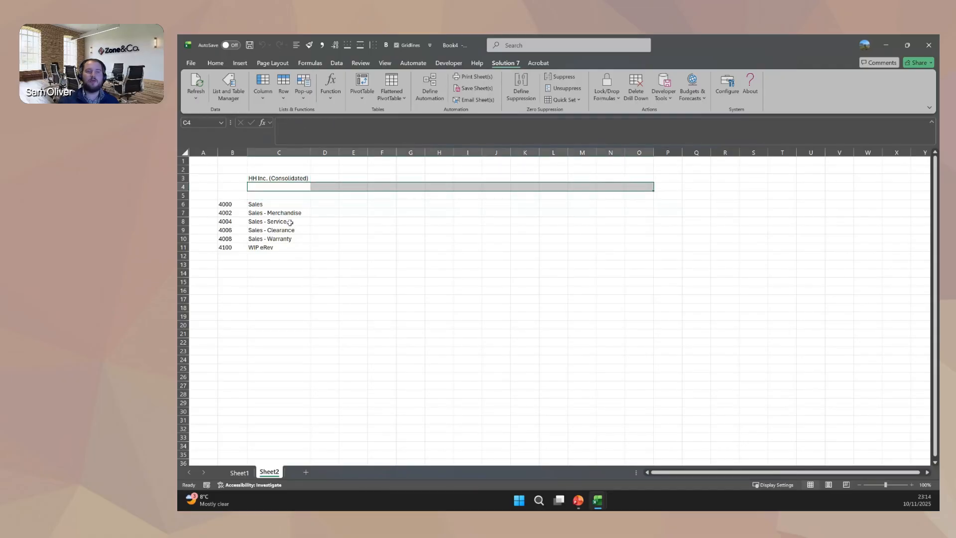
click(301, 186)
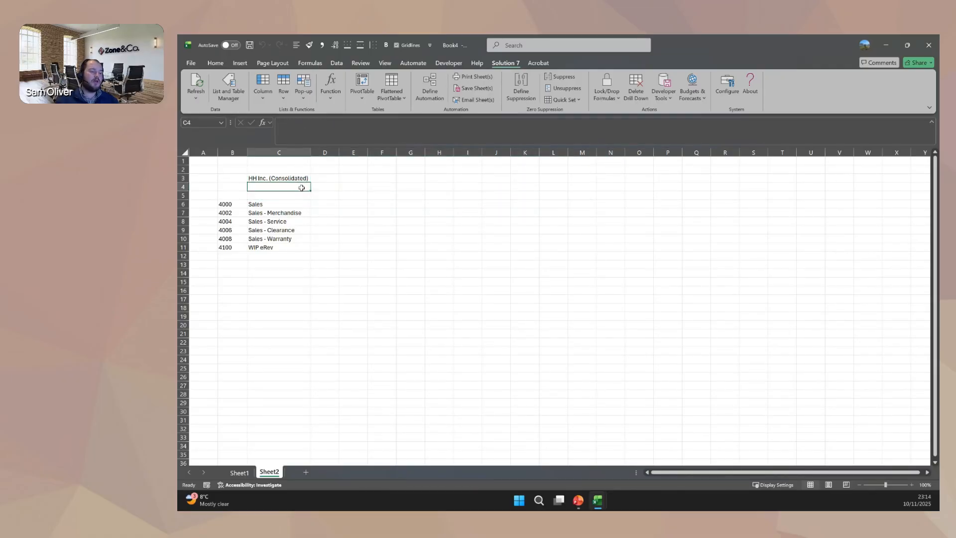
text(2023)
key(Return)
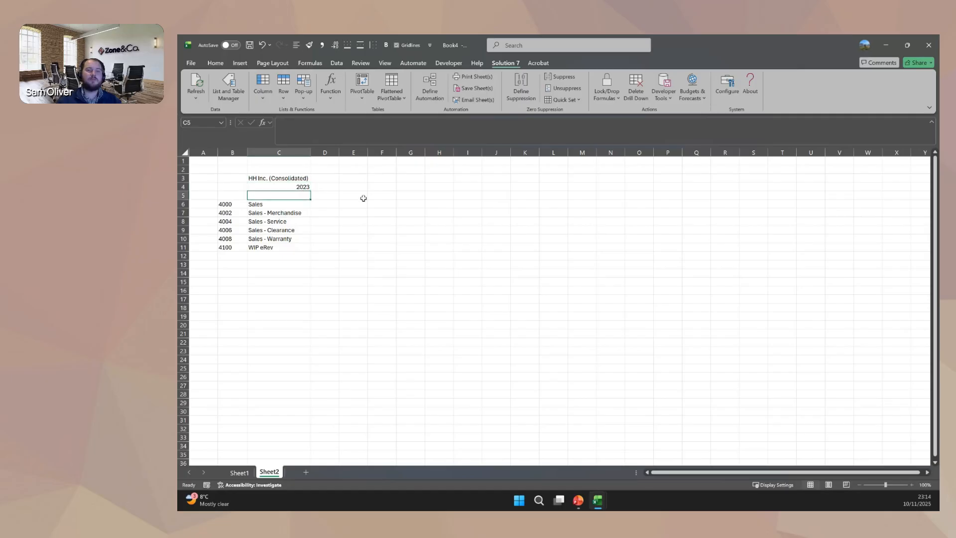
key(Up)
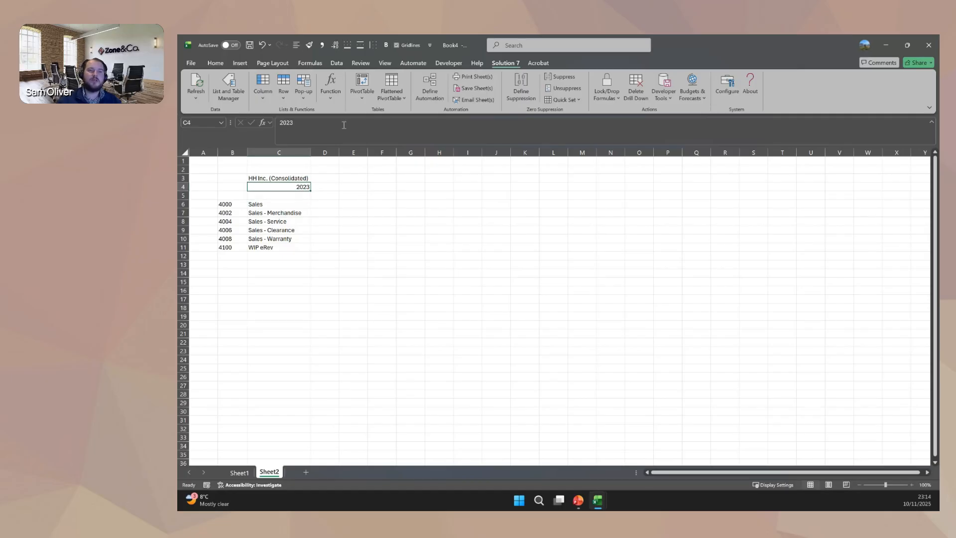
click(296, 45)
Enter the formula =DATE(C4,1,1) in cell D1 to build the first month's date from the year.
click(323, 160)
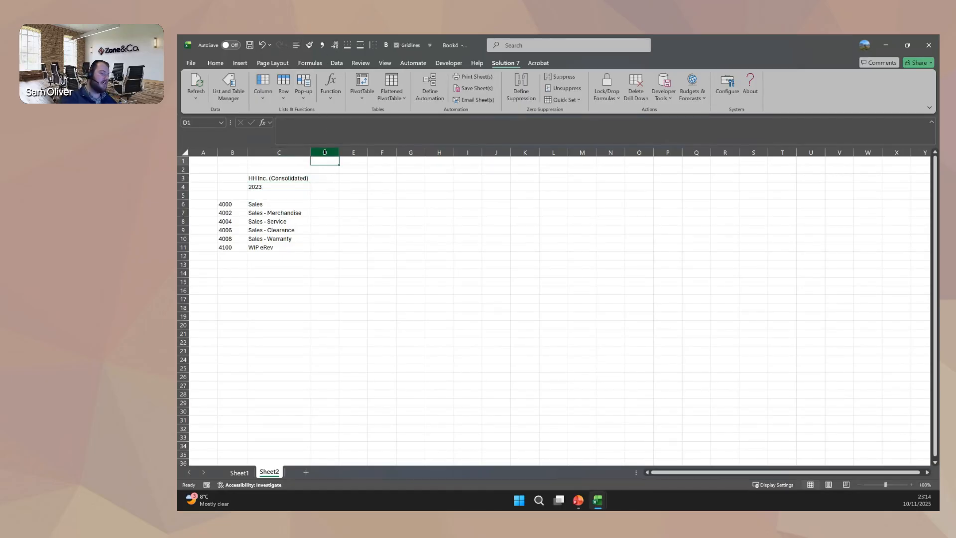
text(=date()
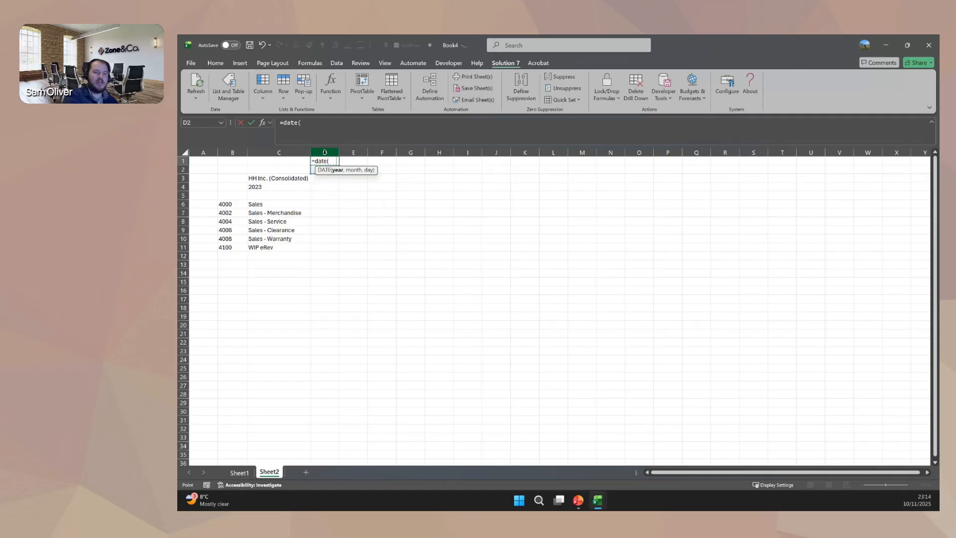
key(Down)
key(Down)
Enter the formula =TEXT(D1,"mmm yyyy") in cell D4 to show the first month as a period heading.
key(Down)
key(Left)
text(,1,1)
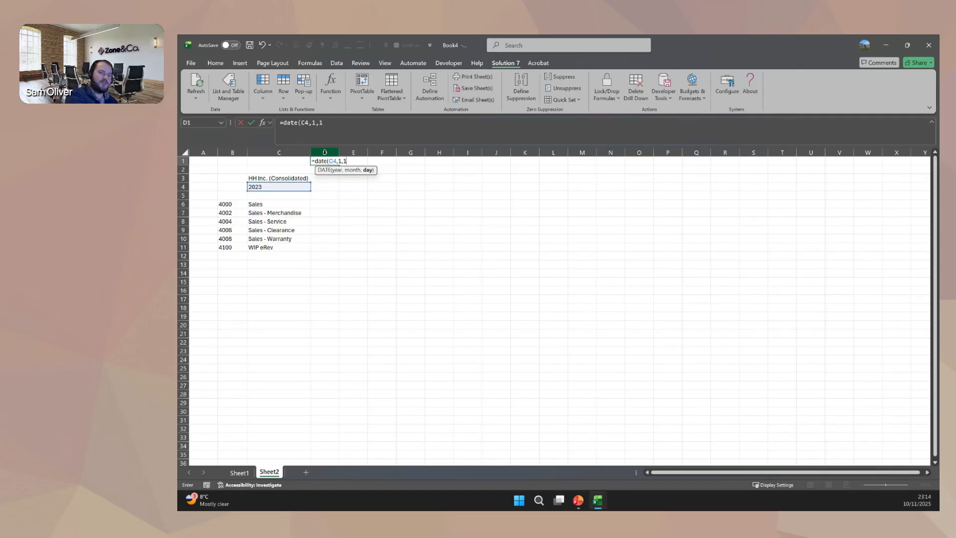
text())
key(Return)
key(Down)
key(Down)
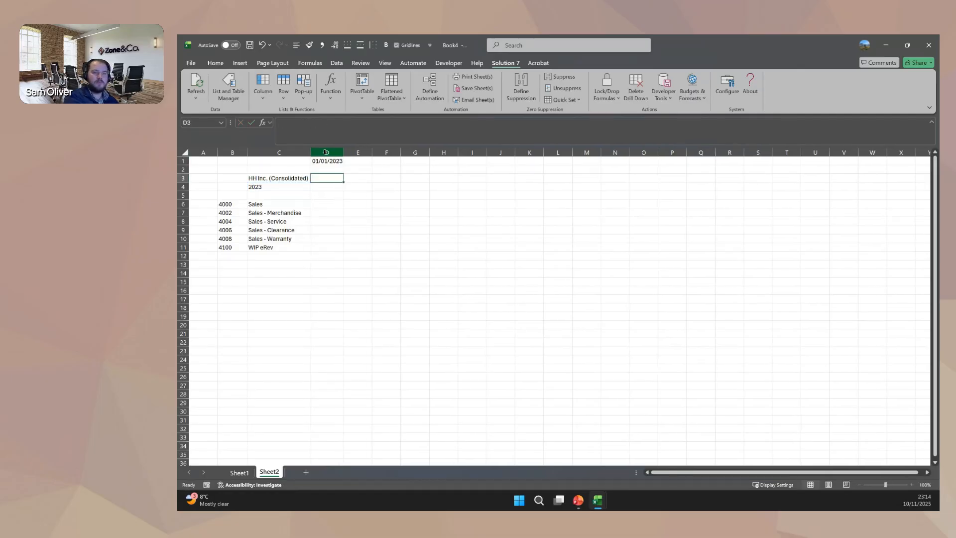
text(=text()
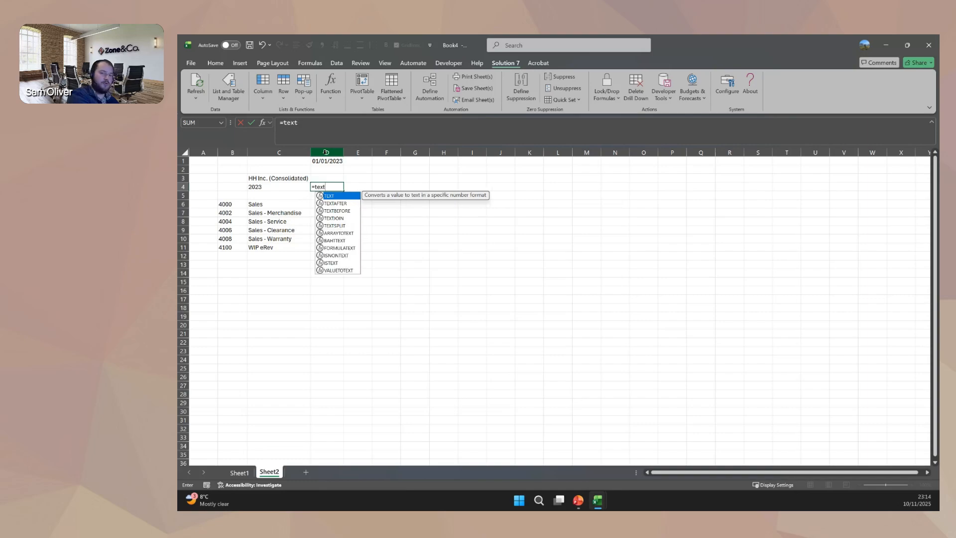
key(Up)
key(Up)
key(Up)
text(,)
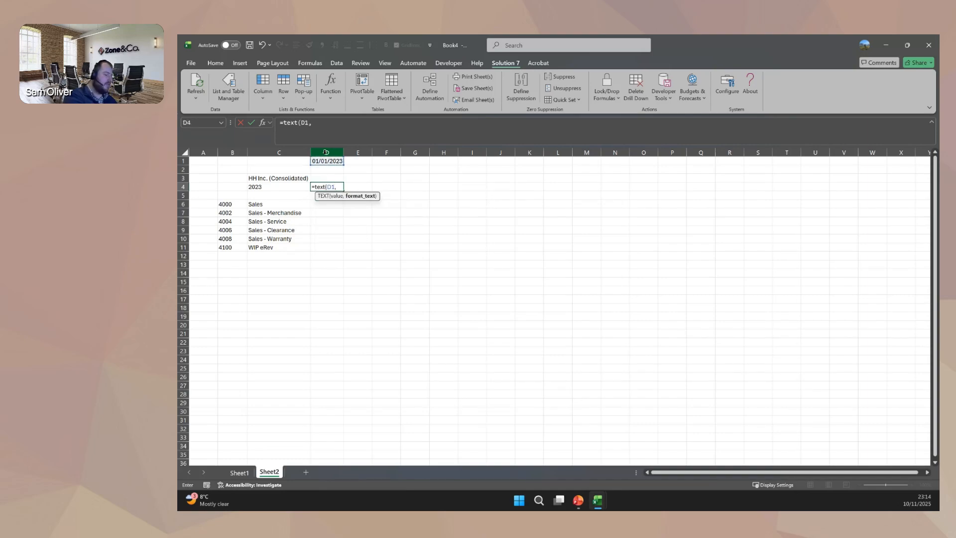
text("mmm yy)
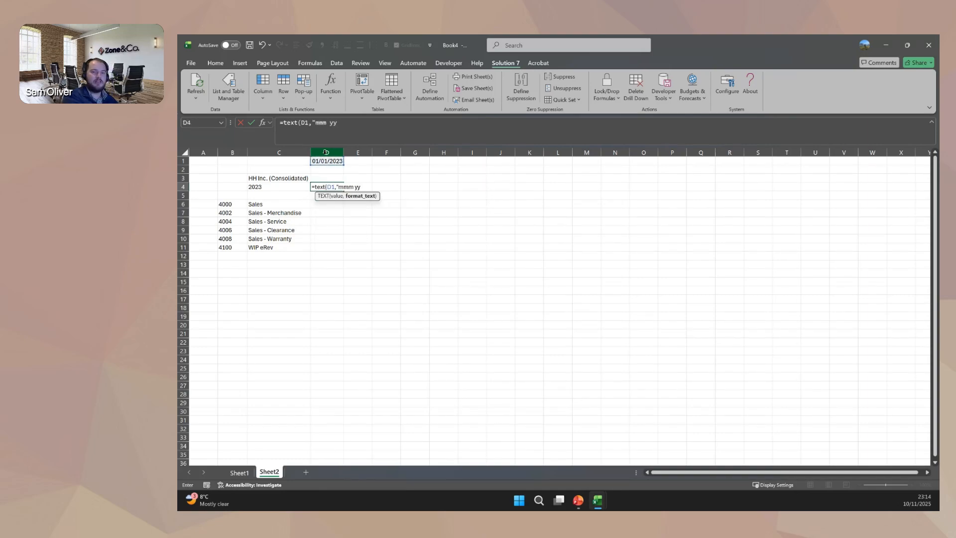
text(yy"))
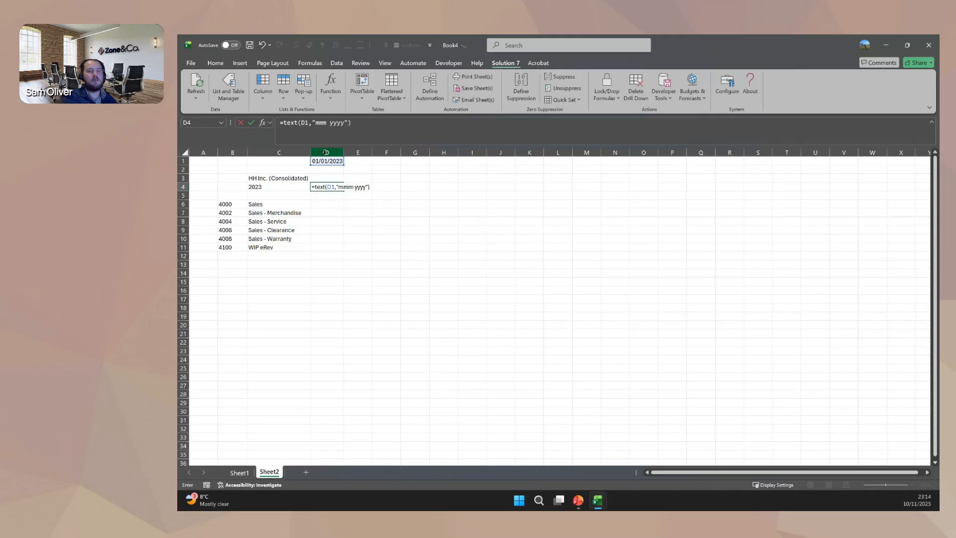
key(Return)
Enter the formula =EDATE(D1,1) in cell E1 to calculate the following month's date.
key(Right)
key(ctrl+Up)
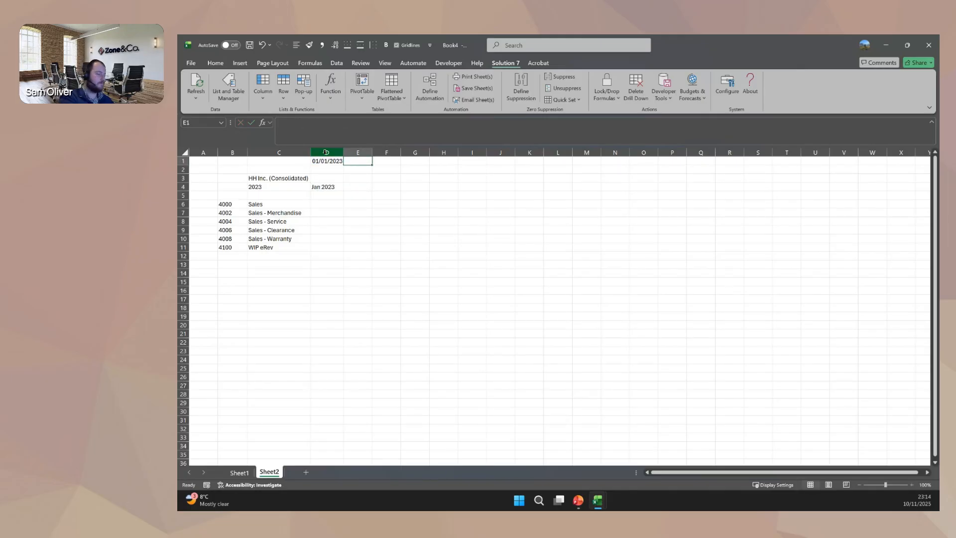
text(=edate)
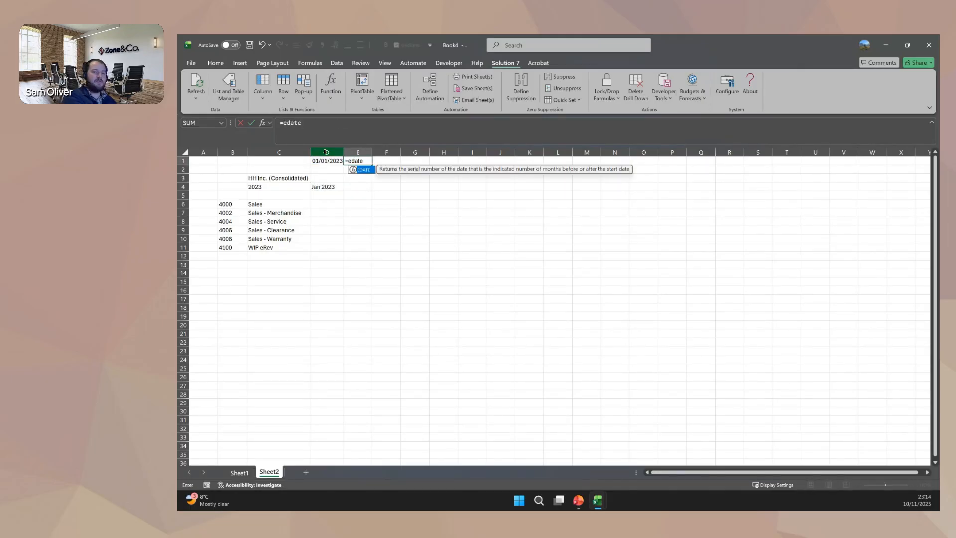
text((D1,1))
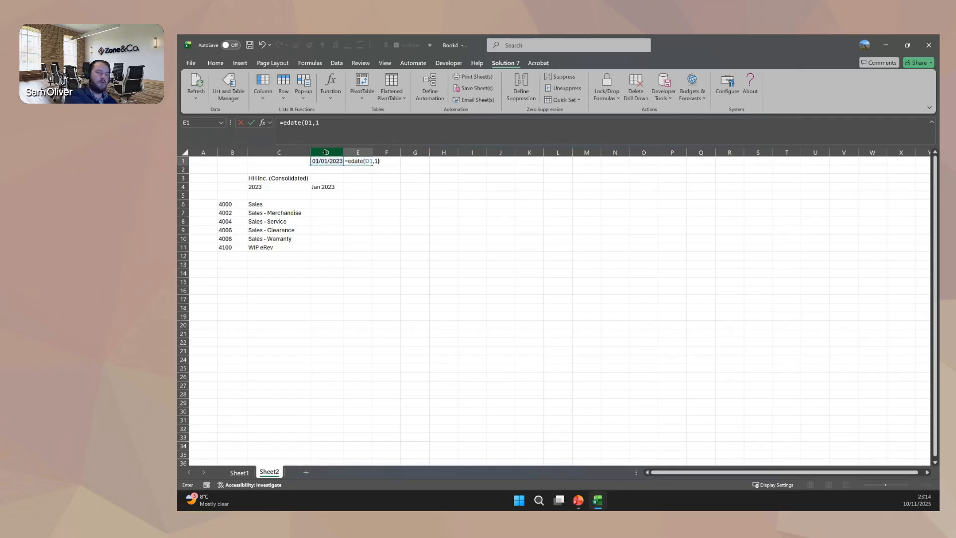
key(ctrl+Return)
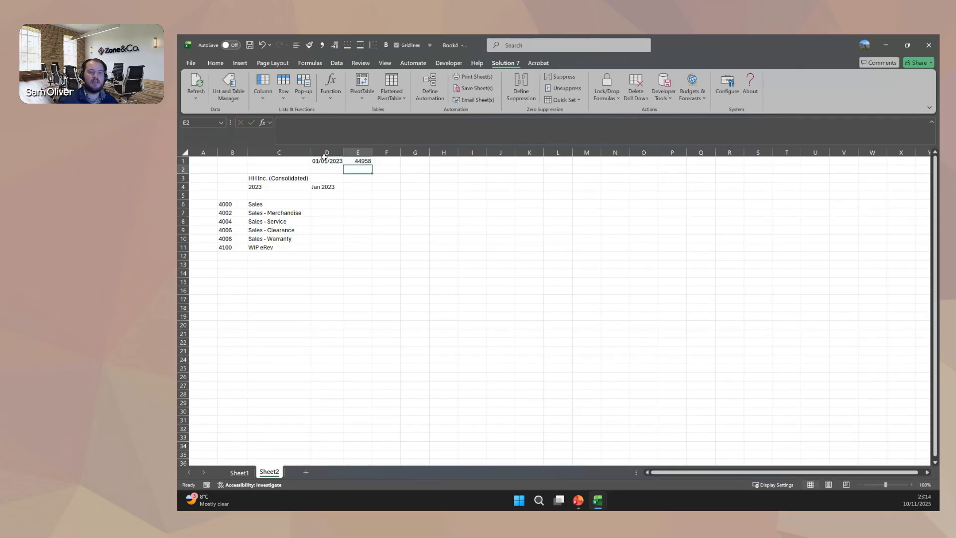
click(327, 160)
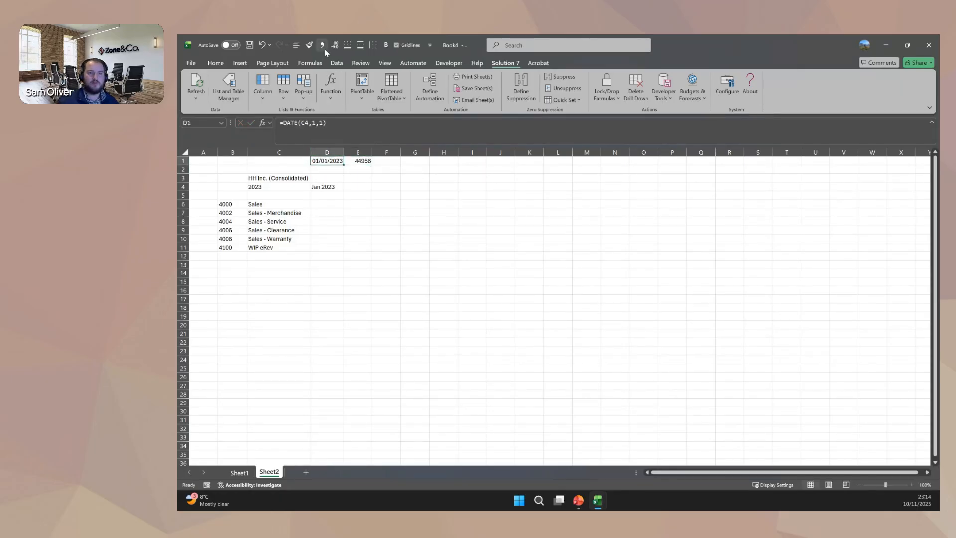
key(ctrl+shift+1)
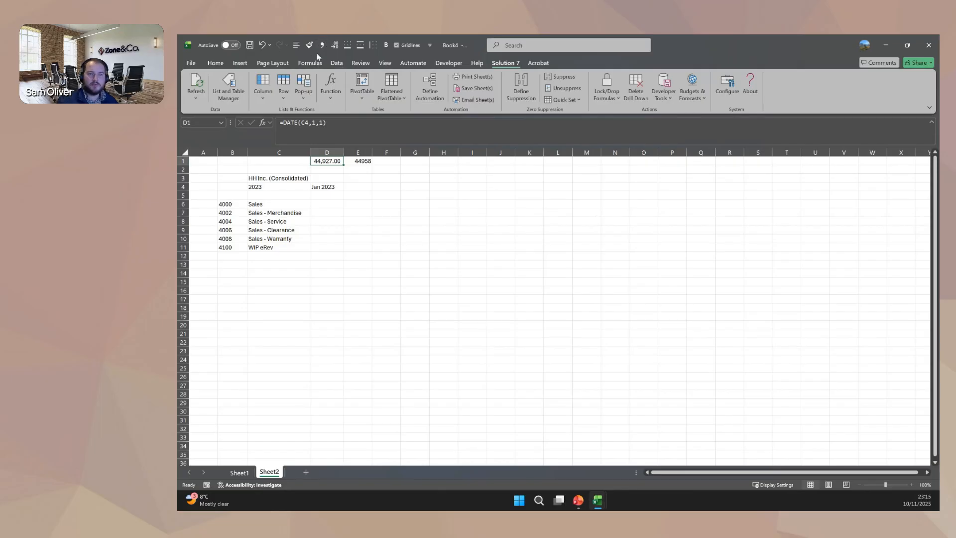
click(215, 63)
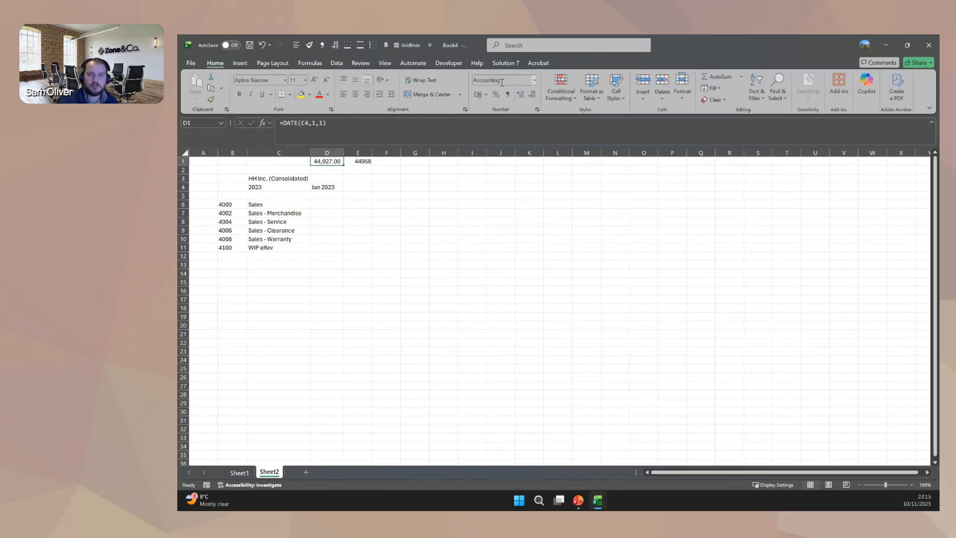
key(ctrl+c)
key(ctrl+z)
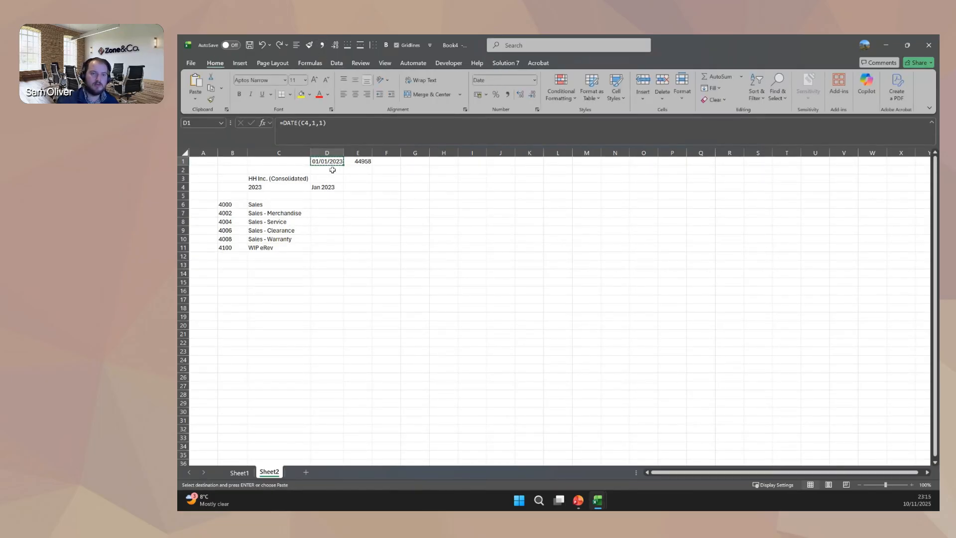
key(Escape)
Copy the date format from D1 to E1 and autofit the width of column E.
click(309, 46)
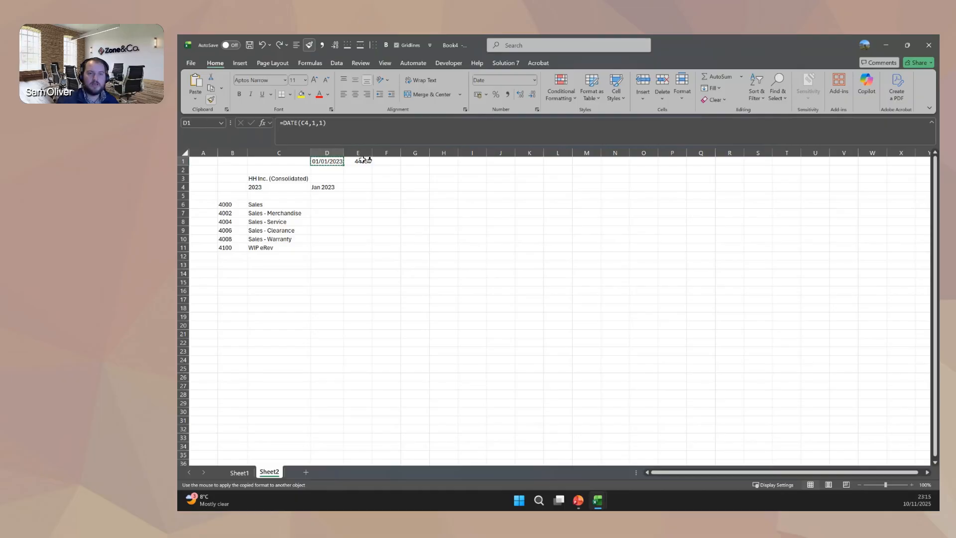
click(364, 160)
double_click(372, 152)
Fill the period heading into E4, extend column E's date and heading formulas through column O, and autofit the new columns.
click(321, 188)
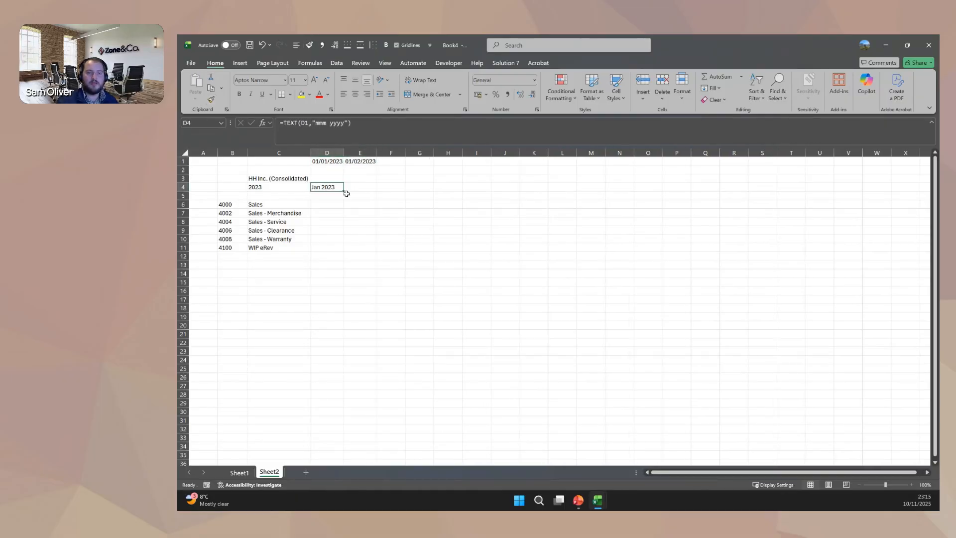
drag(344, 190, 371, 187)
drag(360, 162, 660, 191)
drag(391, 152, 659, 155)
double_click(662, 153)
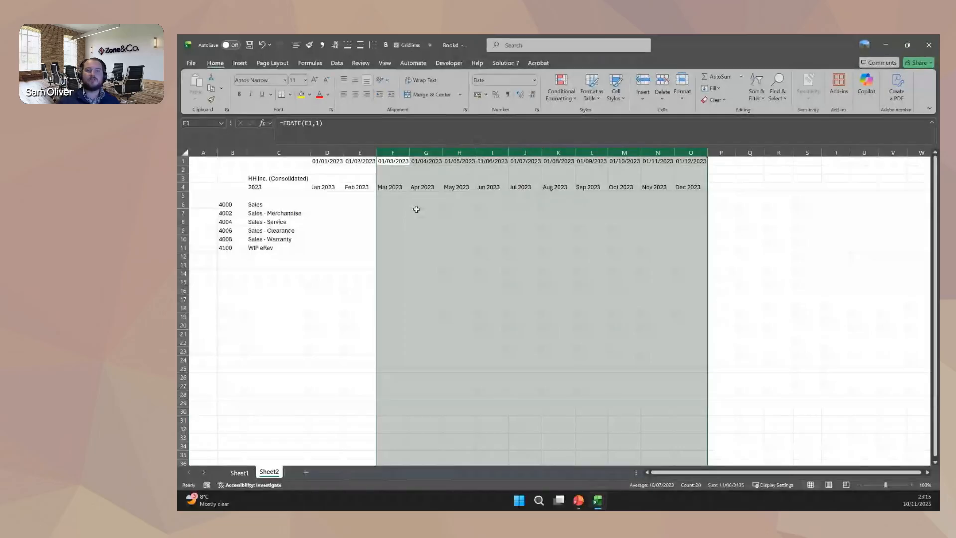
drag(323, 187, 702, 187)
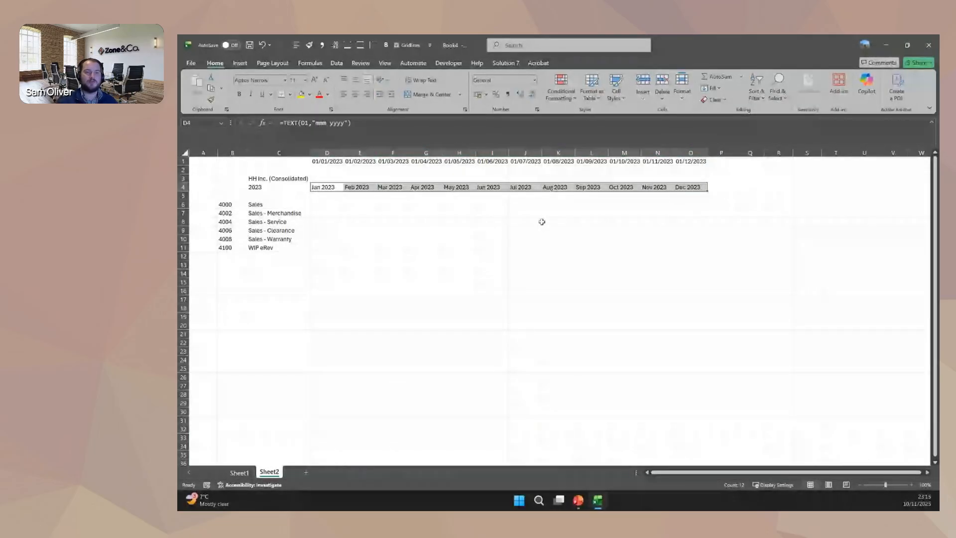
Start an NSGLABAL balance function in cell D6 and set its Subsidiary argument to $C$3.
click(326, 204)
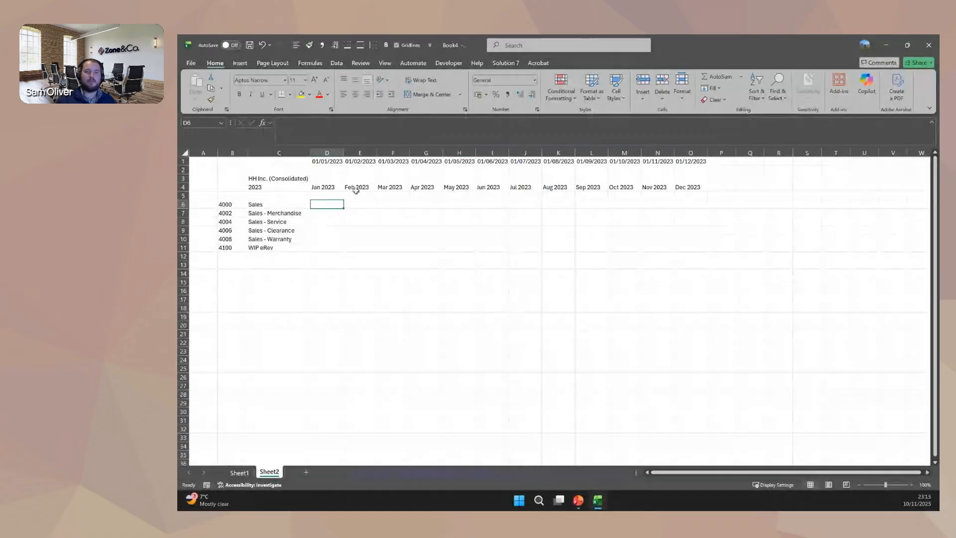
click(506, 63)
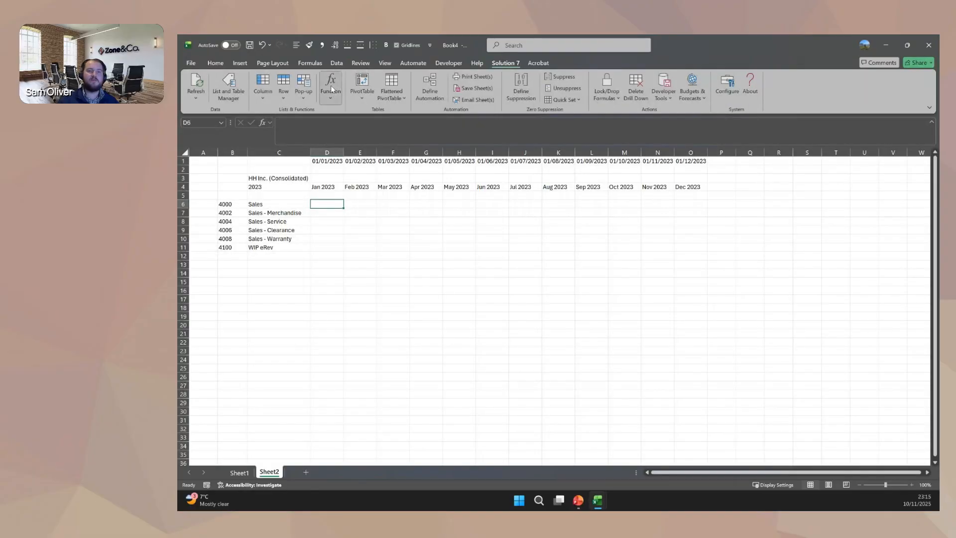
click(330, 85)
mouse_move(438, 112)
click(483, 115)
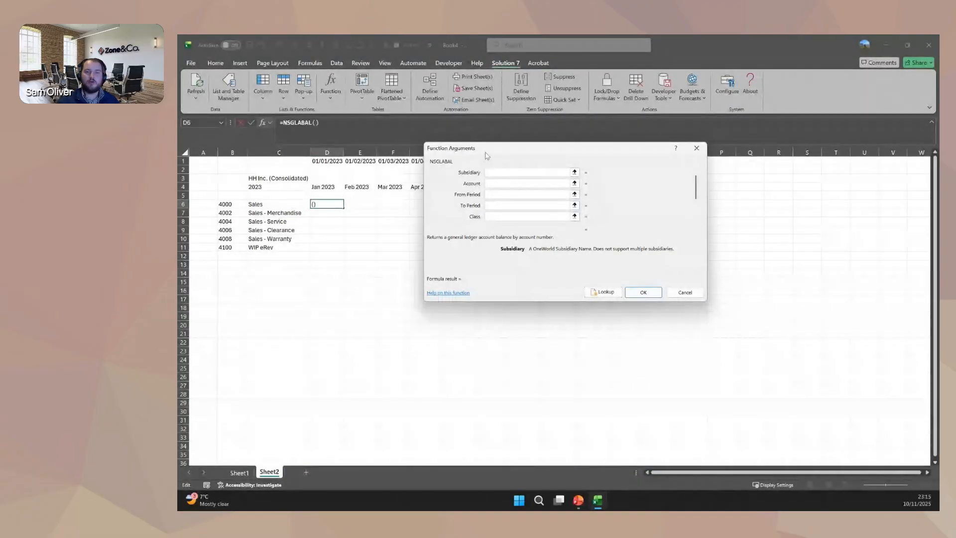
drag(498, 148, 413, 227)
click(290, 177)
key(F4)
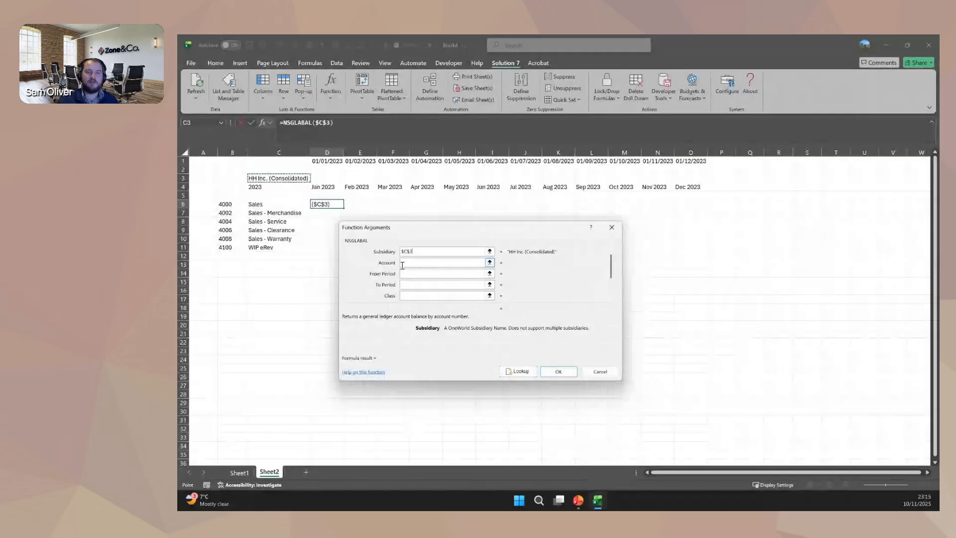
Set the function's Account to $B6 and From Period to D$4, and insert the formula.
key(Tab)
click(230, 205)
key(F4)
key(F4)
key(F4)
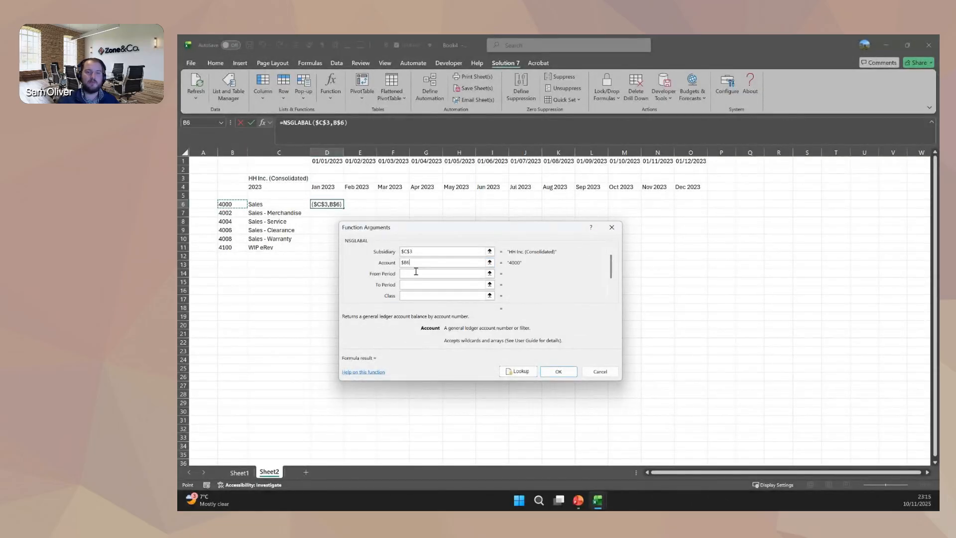
click(418, 273)
click(327, 197)
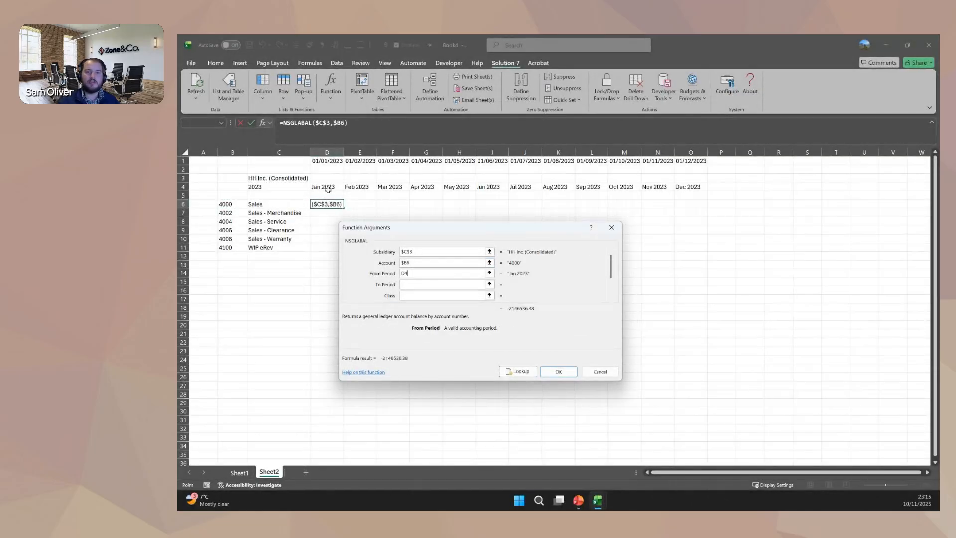
key(F4)
key(F4)
click(558, 371)
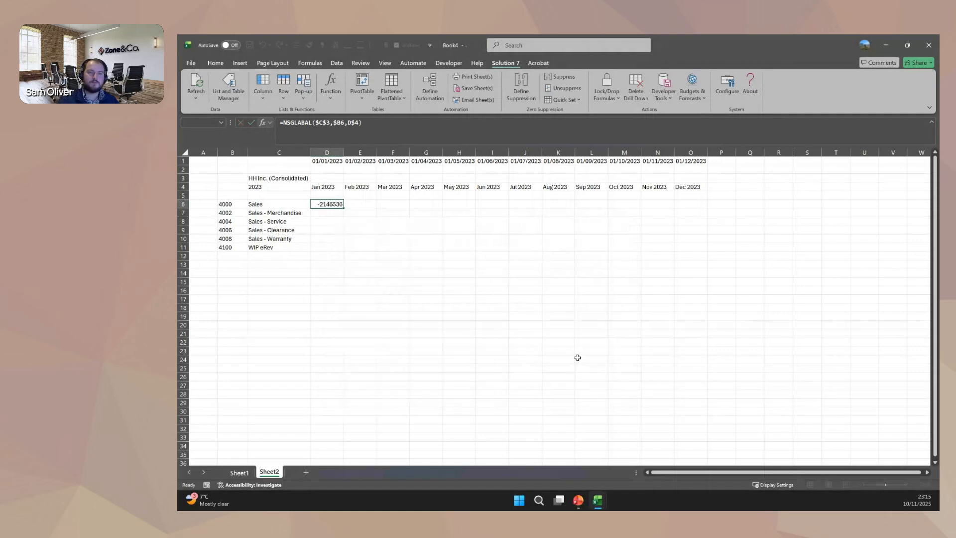
Reverse the sign of the balance in D6 by changing its formula to =-NSGLABAL($C$3,$B6,D$4).
click(280, 123)
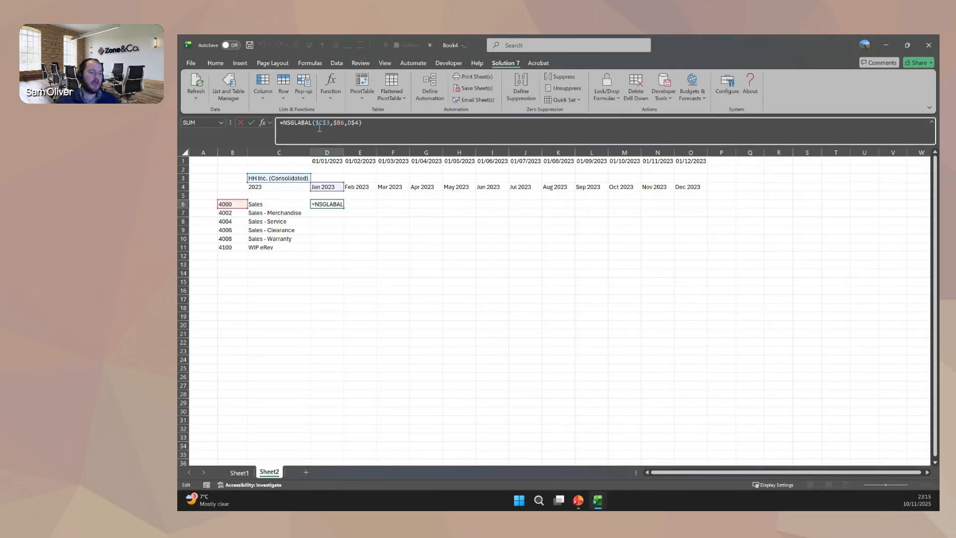
text(-)
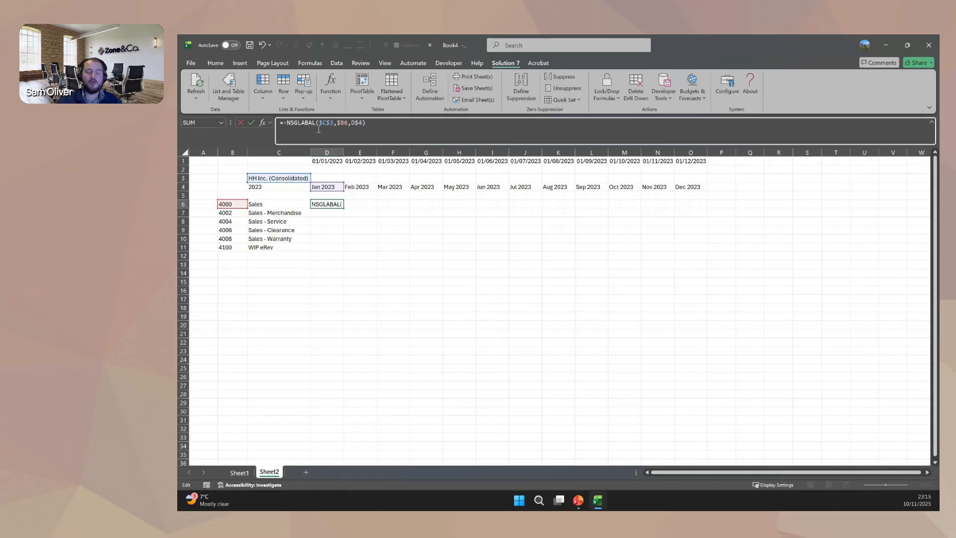
key(ctrl+Return)
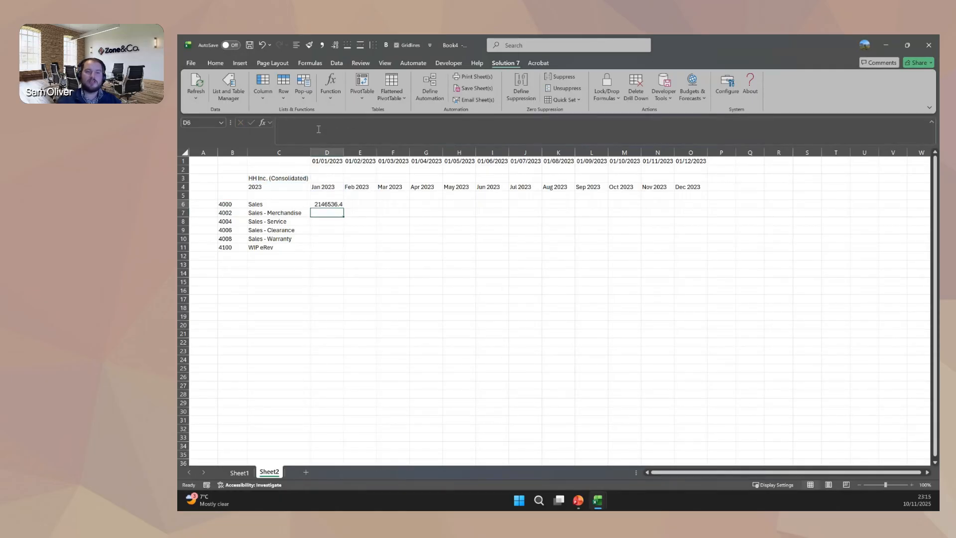
Apply a comma number format without decimals to D6 and fill its formula across D6:O11.
click(324, 44)
drag(352, 209, 718, 253)
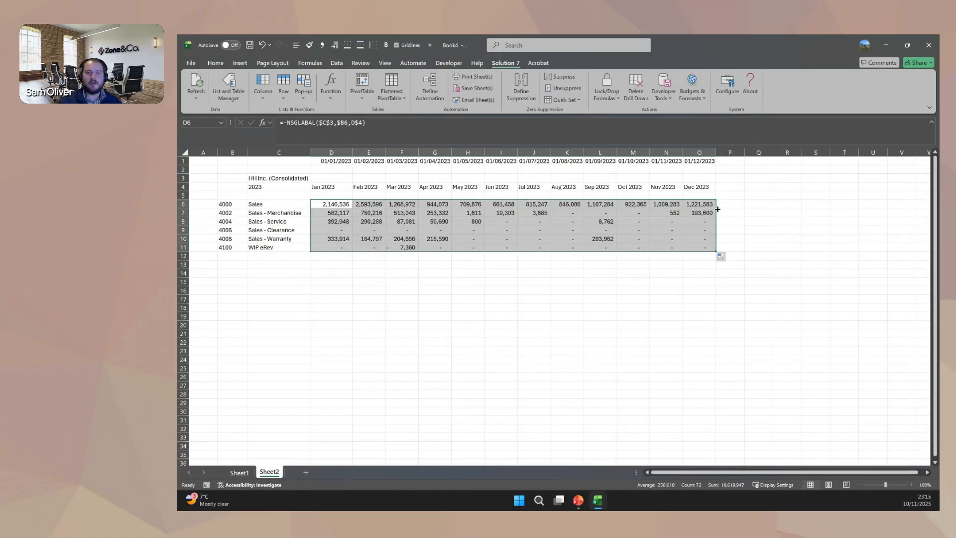
Add monthly totals in row 13 and account totals in column P, and widen column P to fit.
click(324, 271)
drag(341, 204, 722, 261)
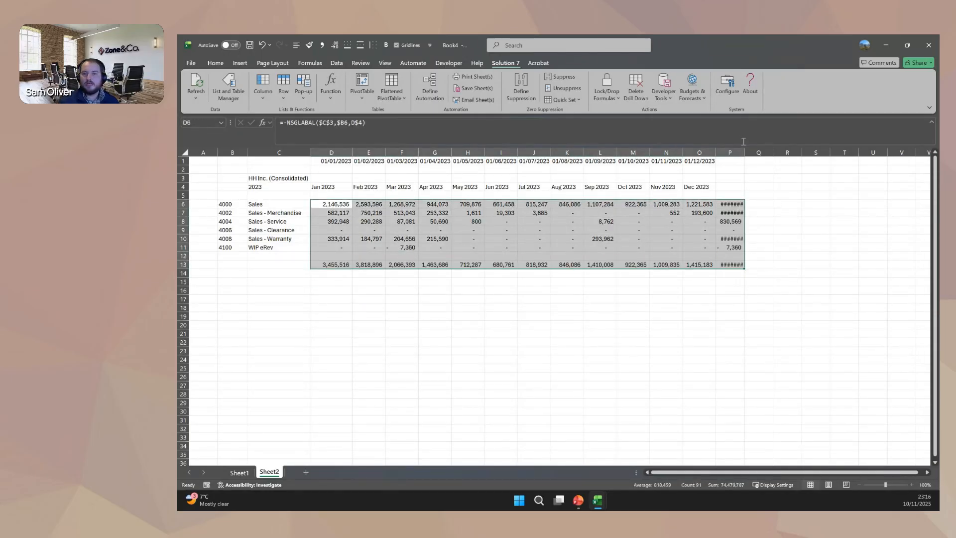
click(737, 189)
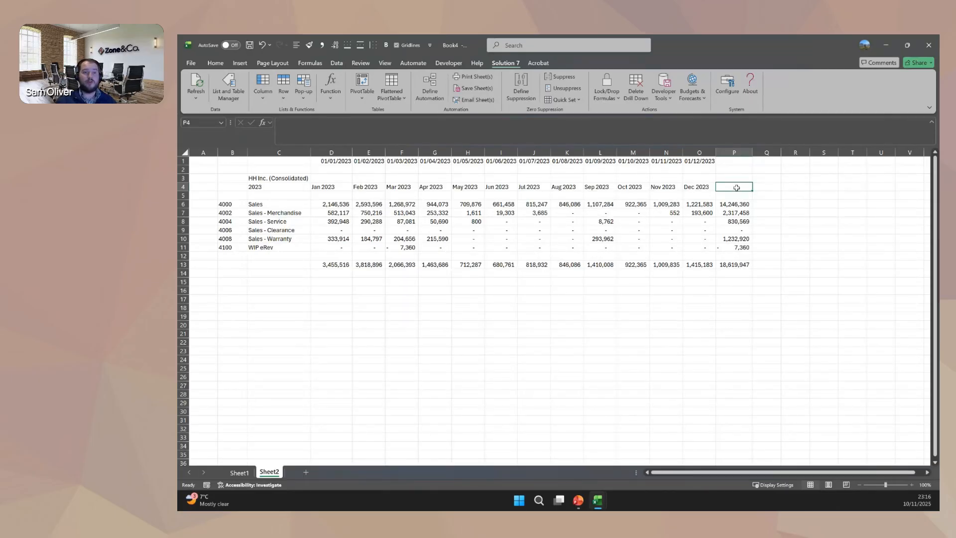
Switch to the completed demo workbook, maximize its window, and examine the source ranges of its pie and line charts.
click(241, 63)
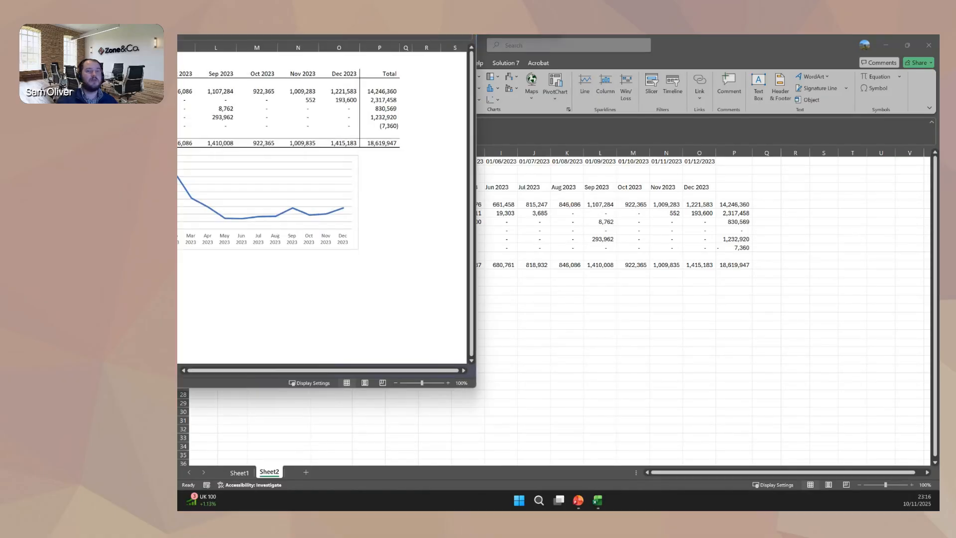
drag(344, 34, 710, 135)
double_click(710, 136)
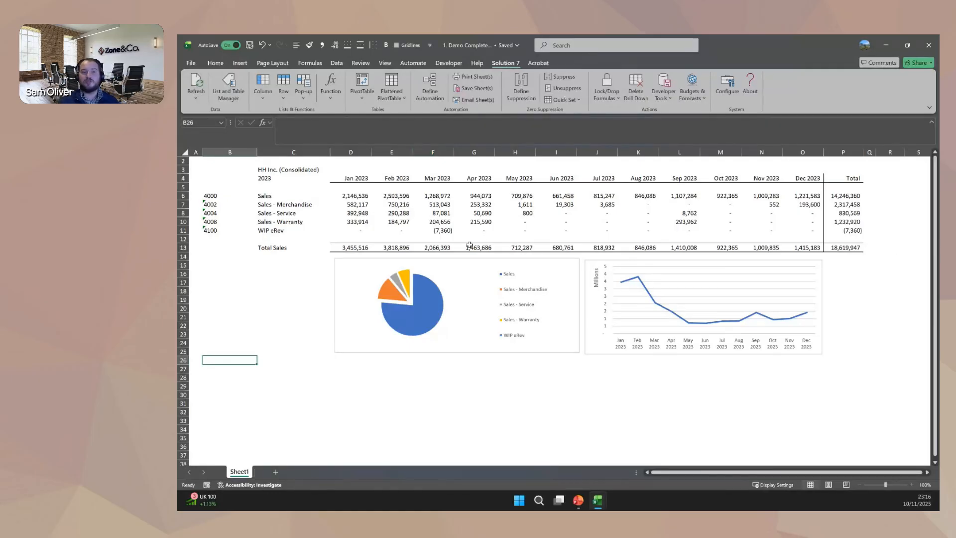
click(342, 295)
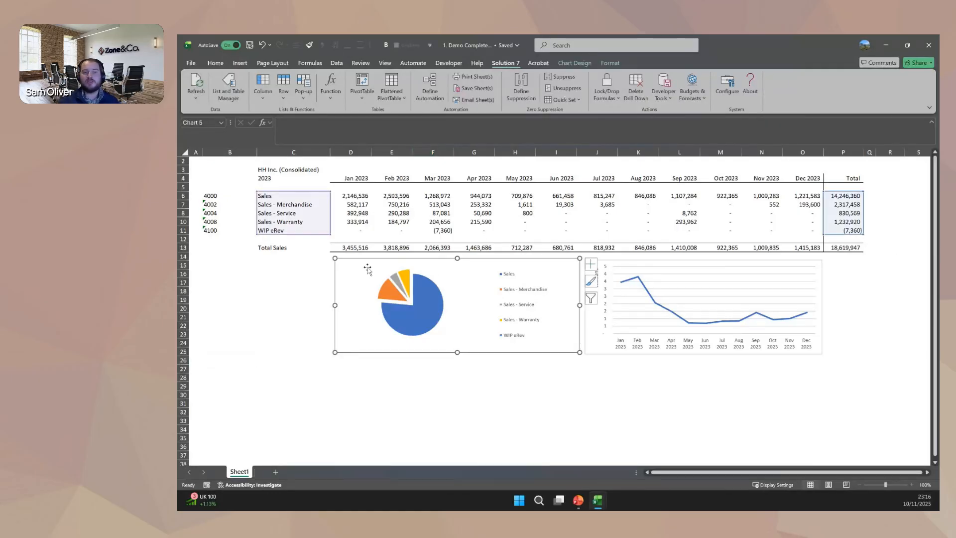
click(816, 277)
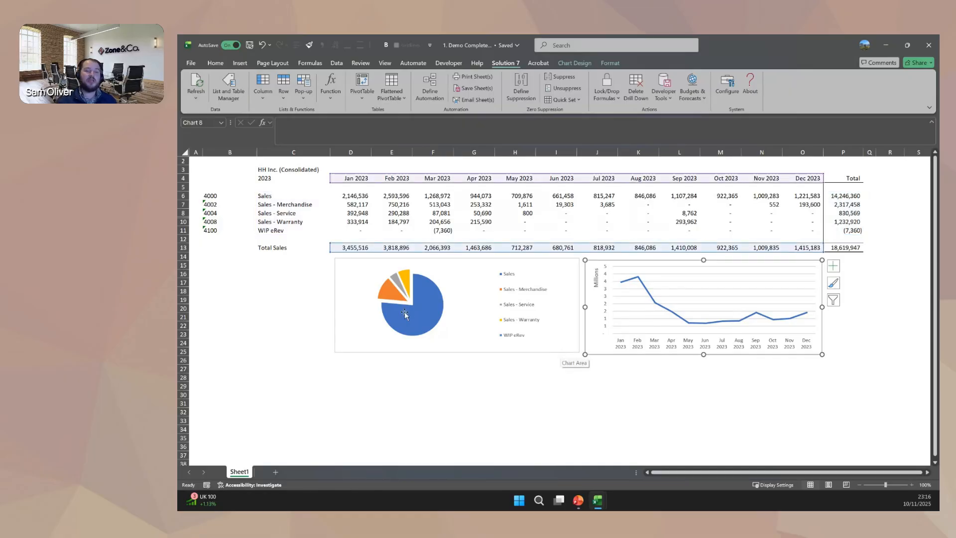
Set the report's subsidiary in C3 to HH Inc. : Honeycomb Mexico.
click(295, 336)
click(310, 170)
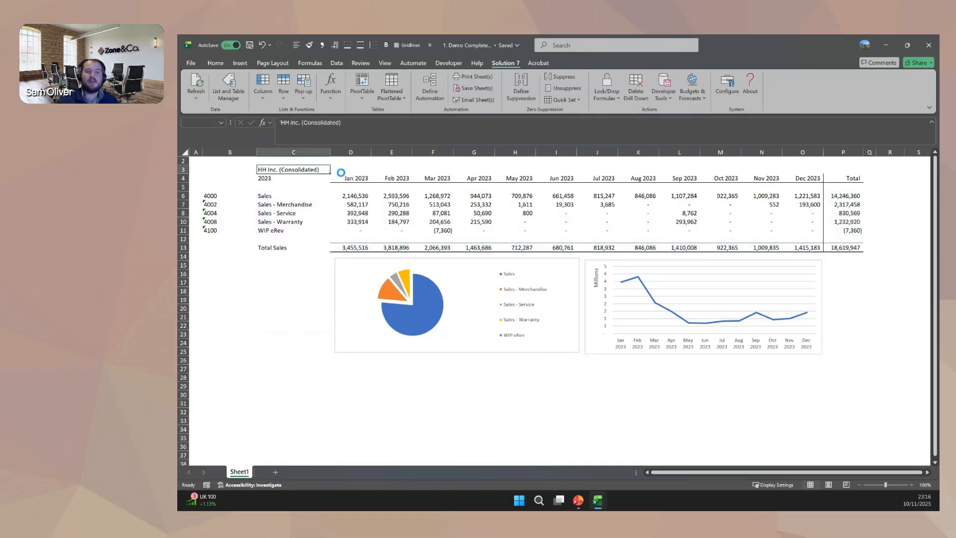
click(335, 169)
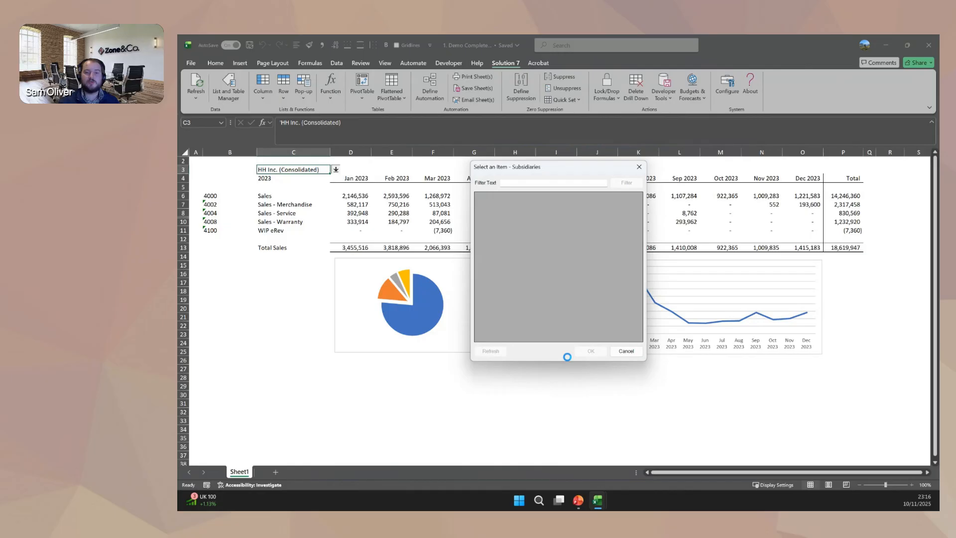
click(538, 246)
click(590, 351)
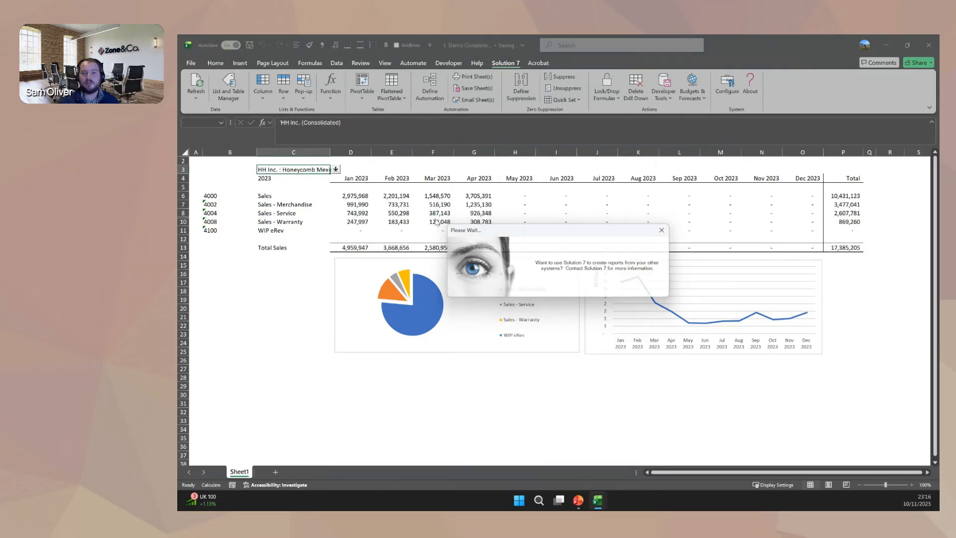
Change the subsidiary in C3 to HH Inc. : Honeycomb USA and return it to HH Inc. (Consolidated).
click(335, 170)
click(536, 262)
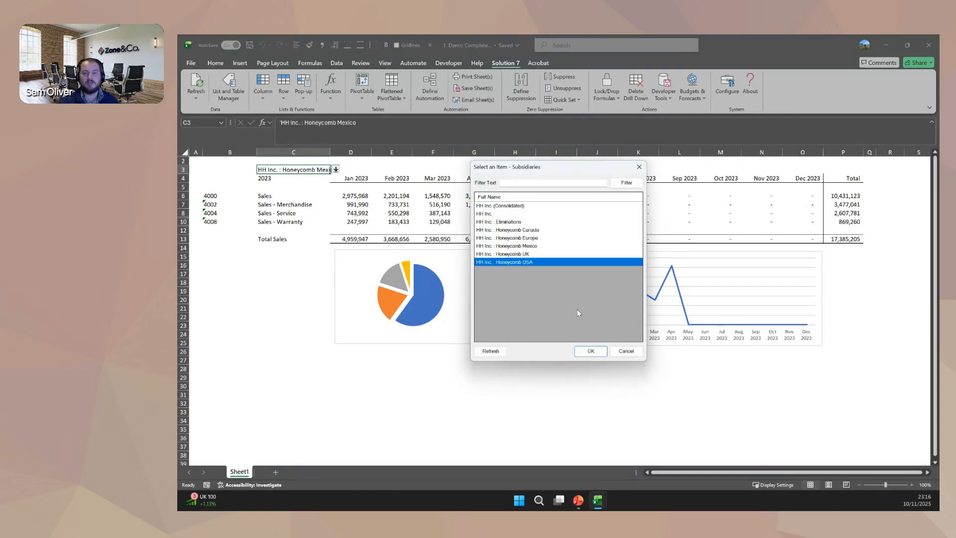
click(591, 352)
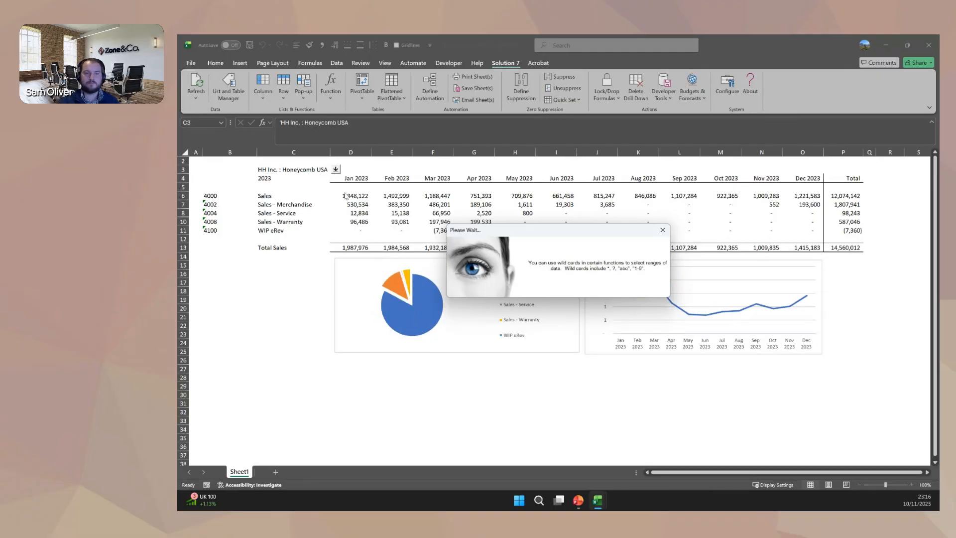
click(336, 170)
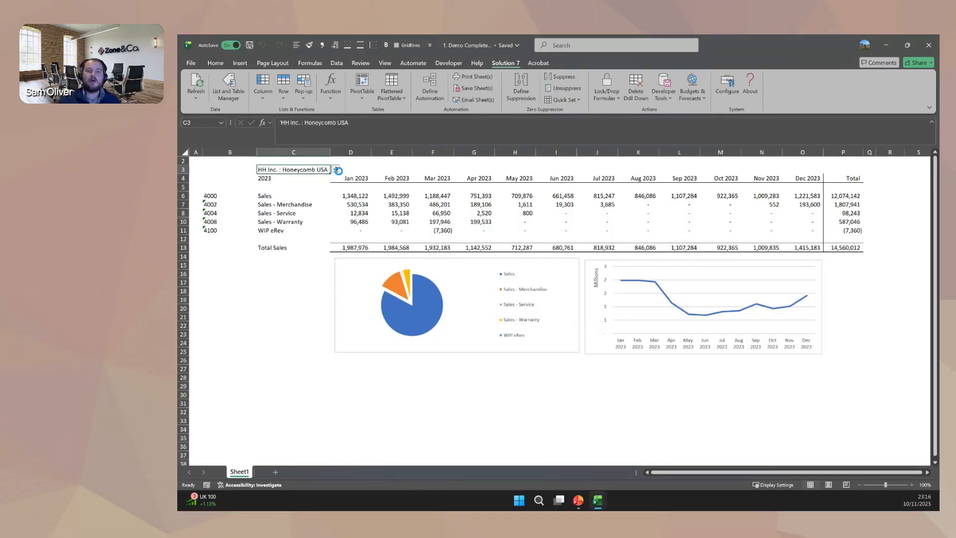
double_click(536, 198)
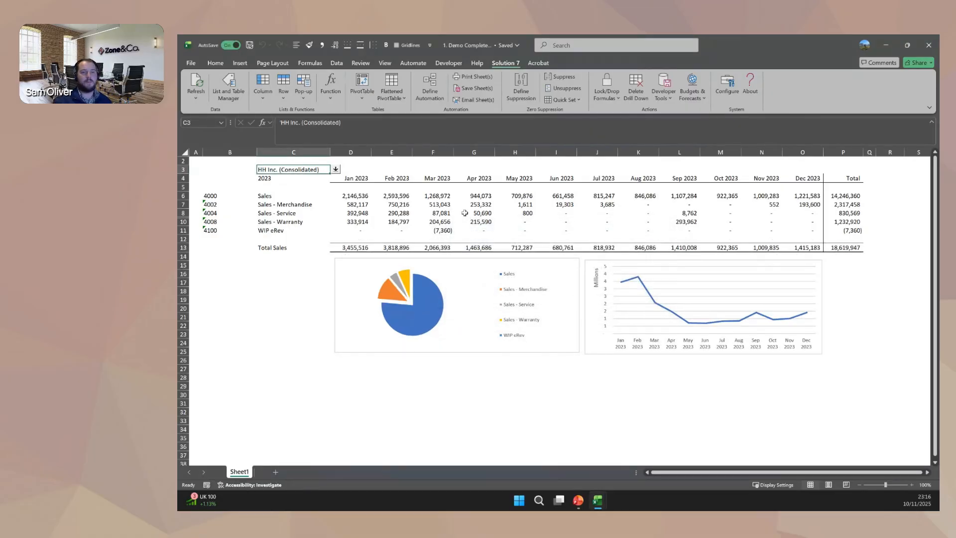
Drill down by subsidiary on the January 2023 Sales balance in D6 and examine the listed subsidiaries and amount formulas.
click(367, 197)
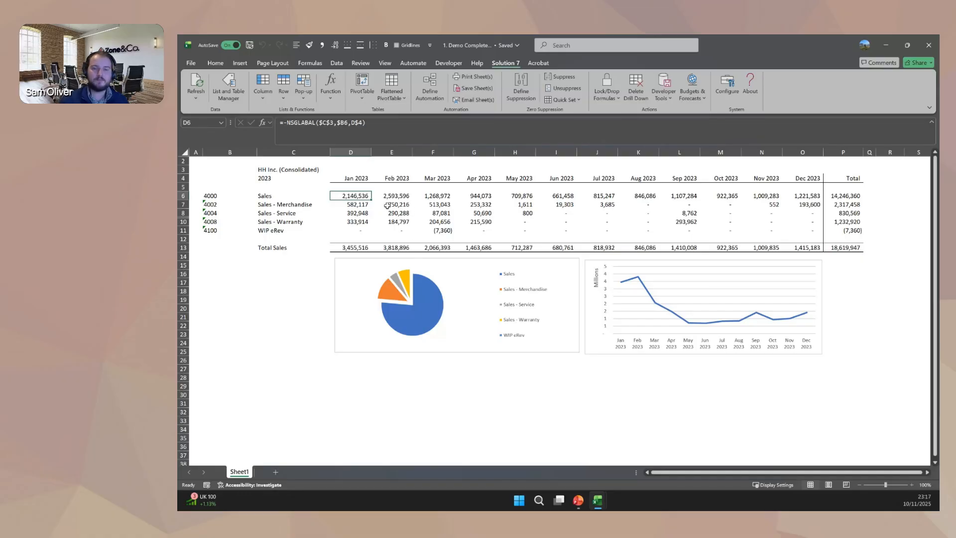
right_click(357, 196)
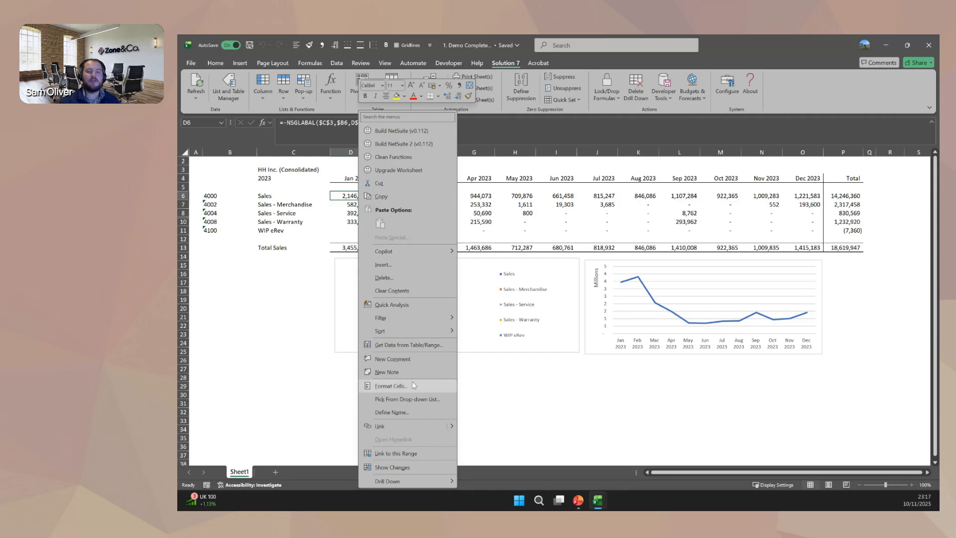
mouse_move(403, 487)
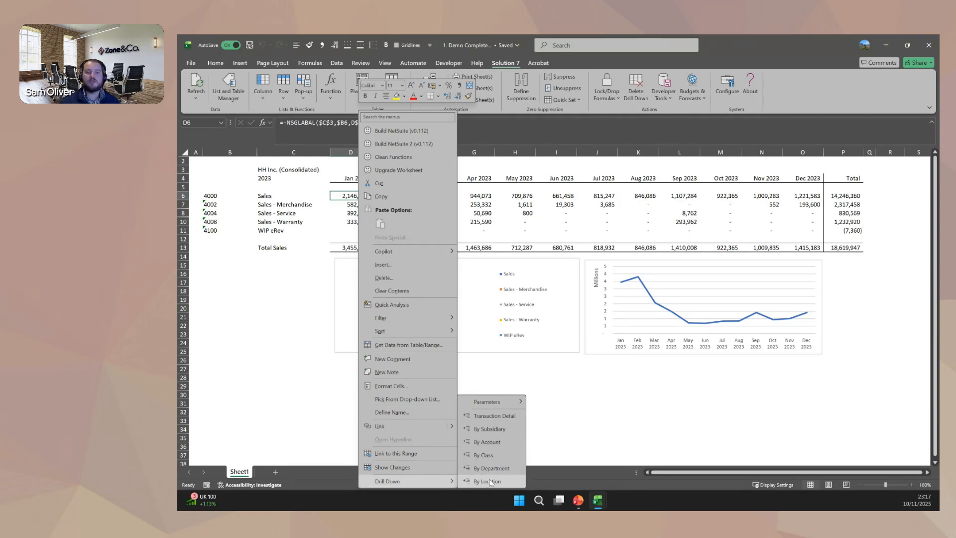
click(500, 431)
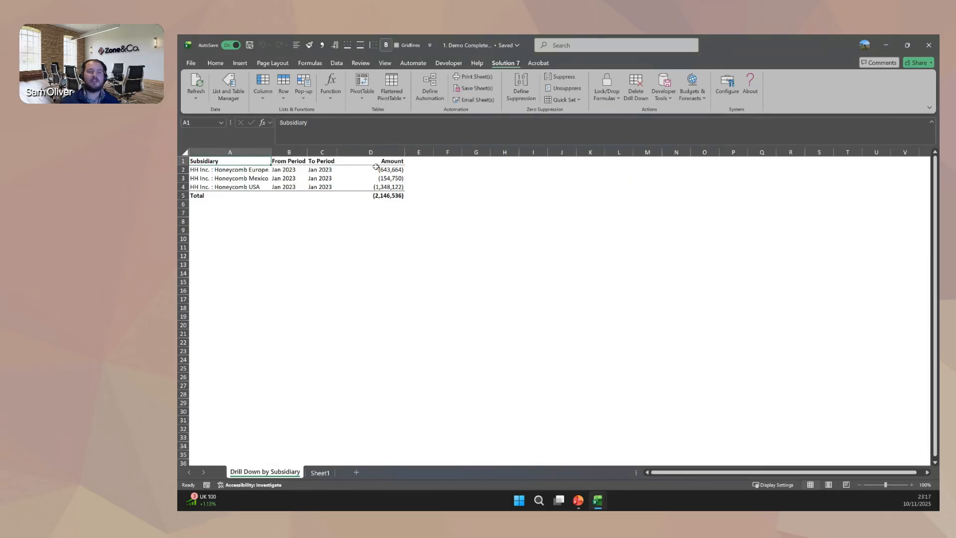
drag(376, 167, 386, 188)
click(351, 195)
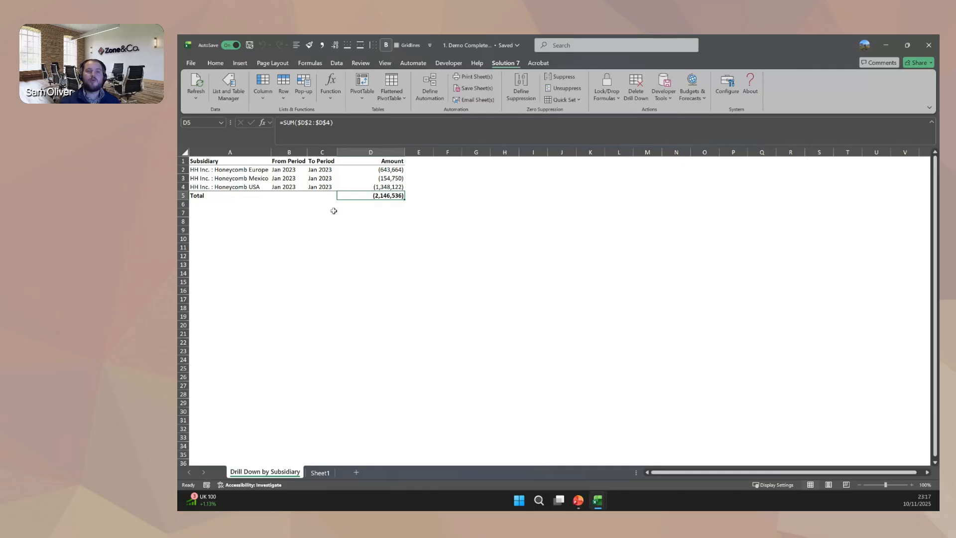
click(390, 169)
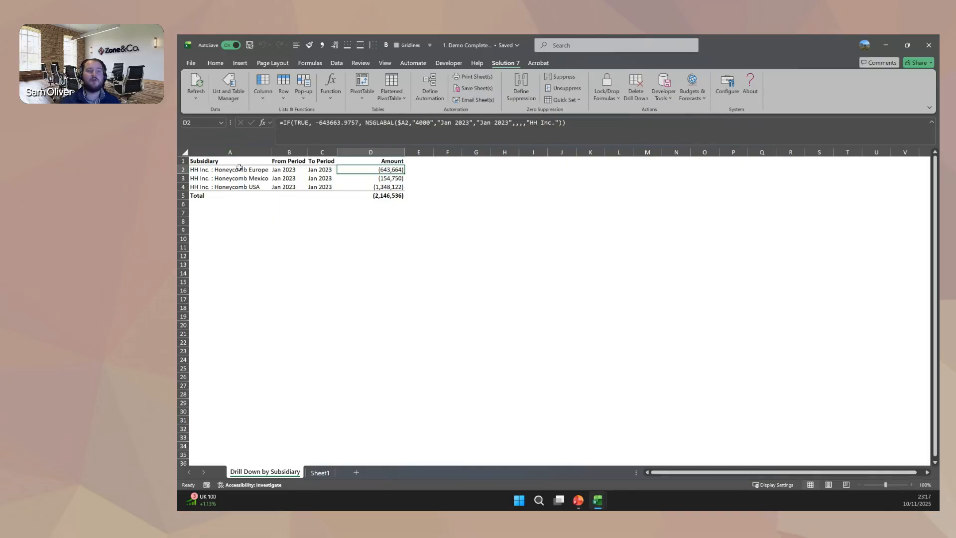
drag(239, 169, 239, 178)
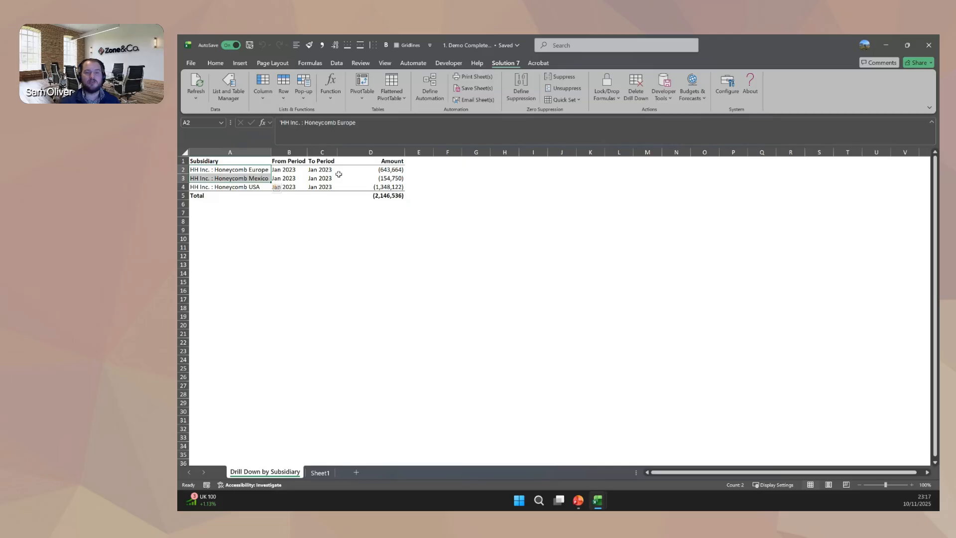
Drill down by location on the Honeycomb USA amount in D4 of the subsidiary breakdown.
click(389, 186)
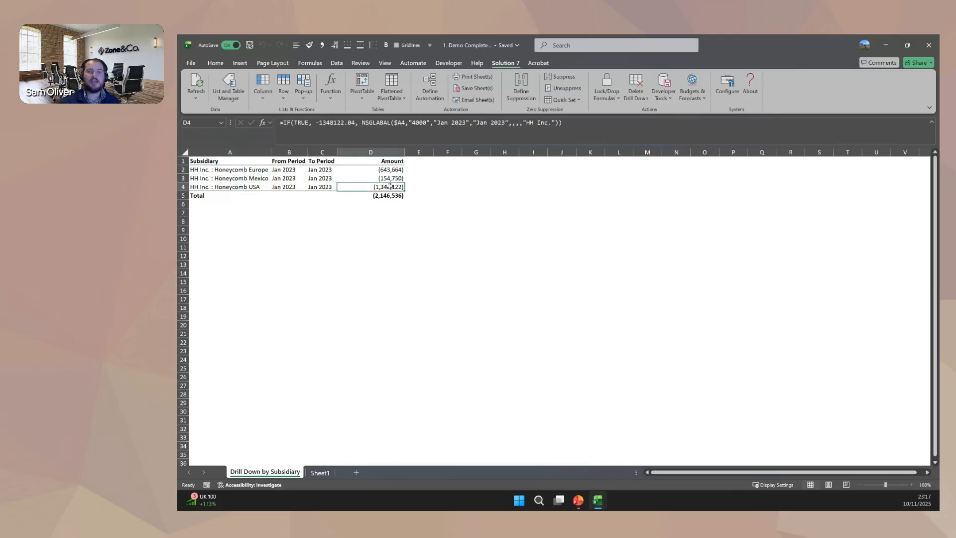
right_click(389, 186)
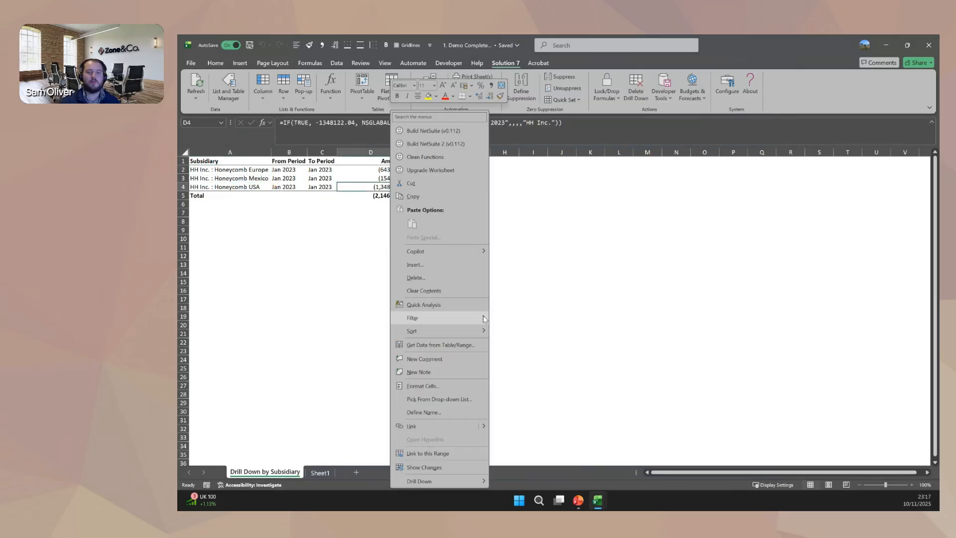
mouse_move(444, 483)
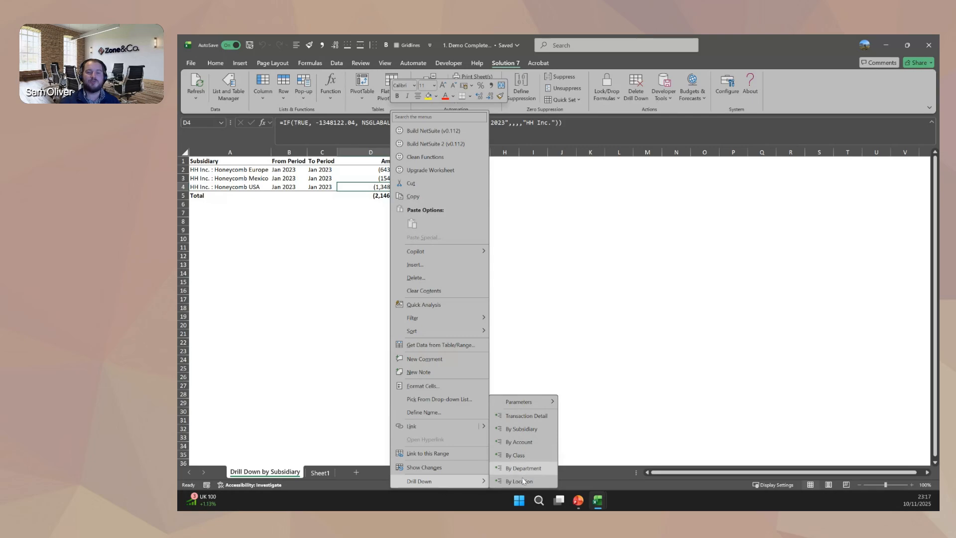
click(545, 479)
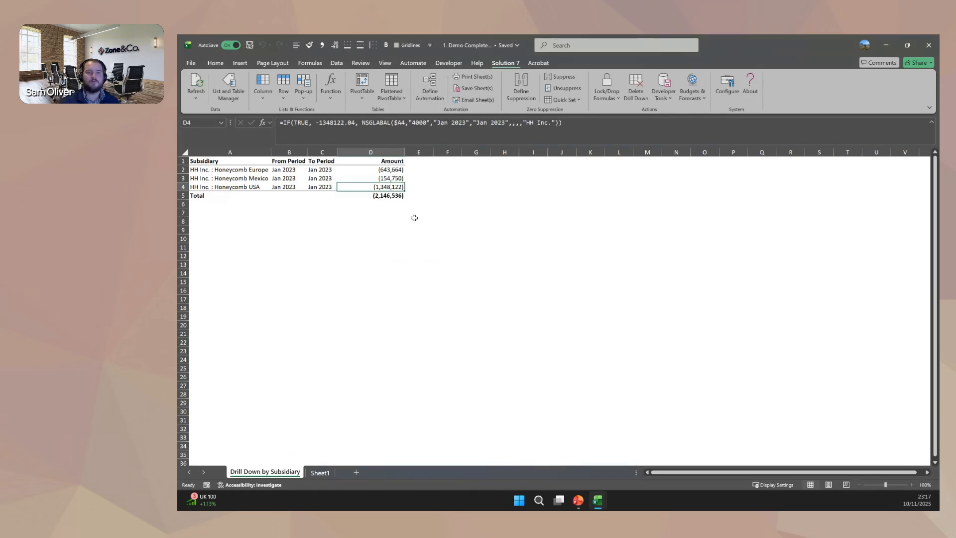
Drill down to the transaction detail behind the San Francisco amount in D2.
right_click(358, 170)
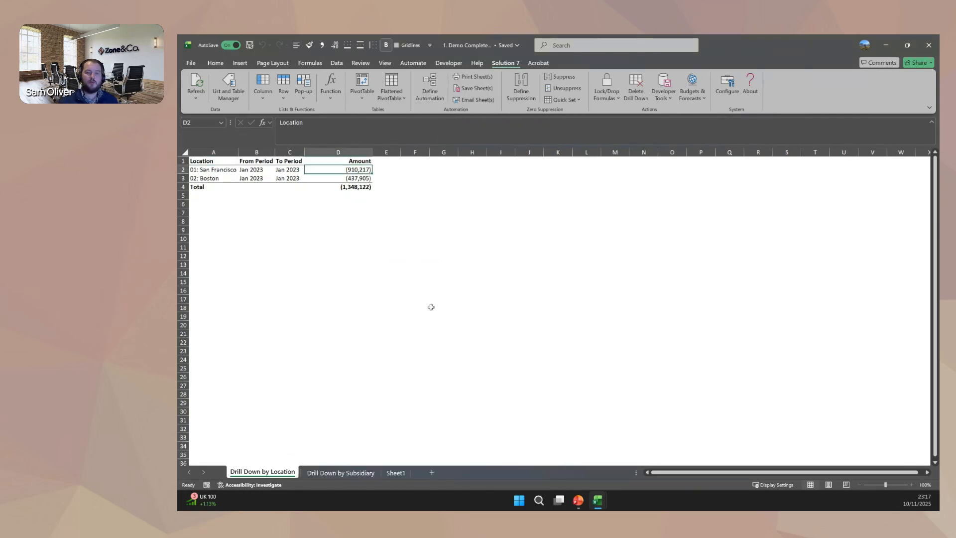
mouse_move(424, 479)
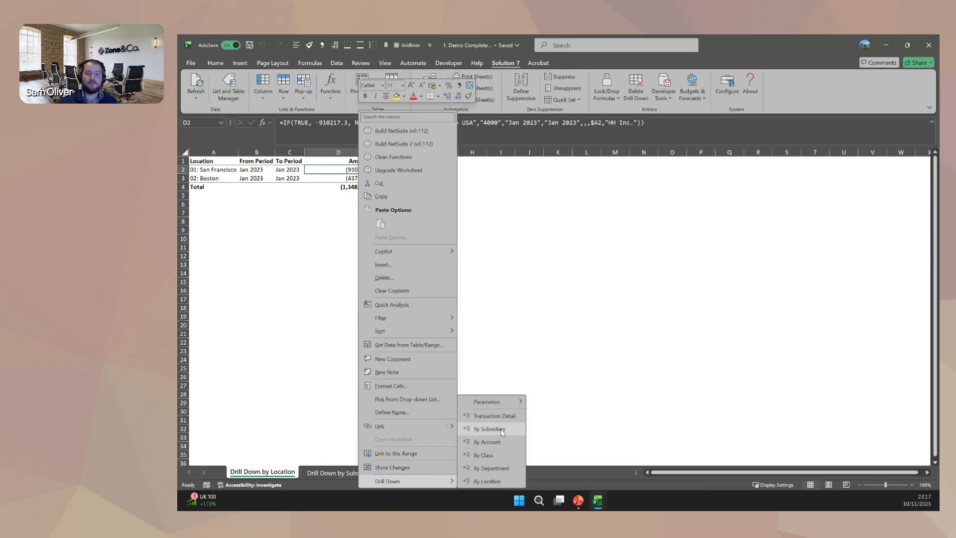
click(501, 417)
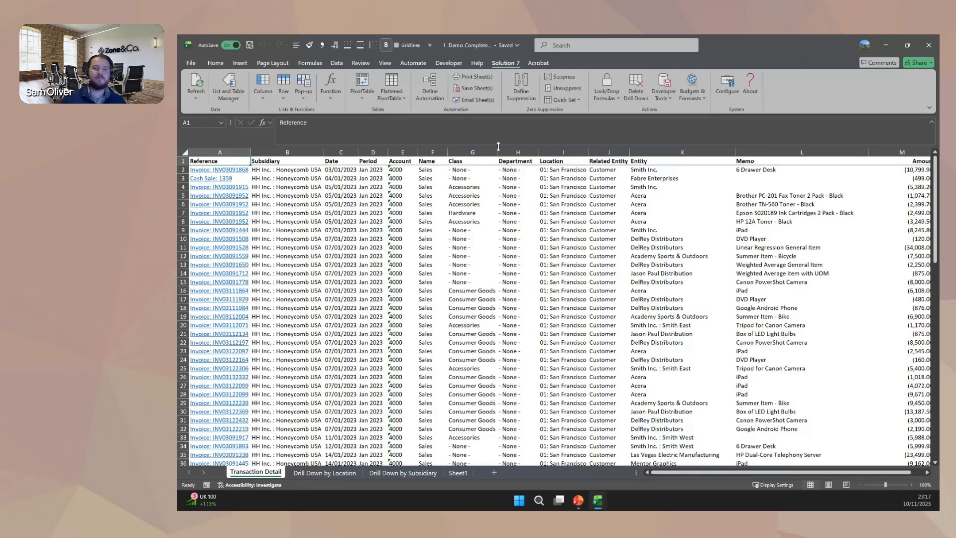
Examine the Related Entity and Entity columns and the NetSuite hyperlink formula of the transaction reference in A3.
drag(473, 149, 674, 152)
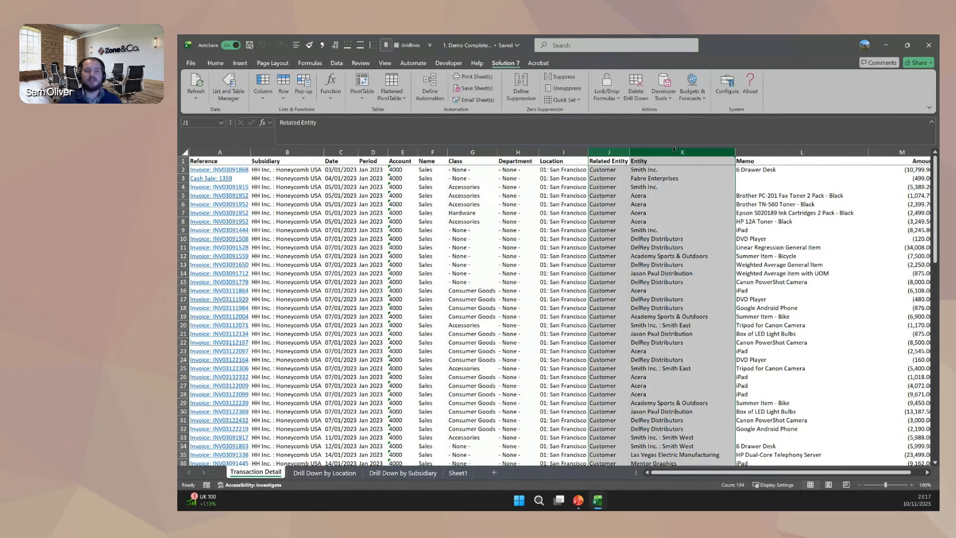
click(245, 177)
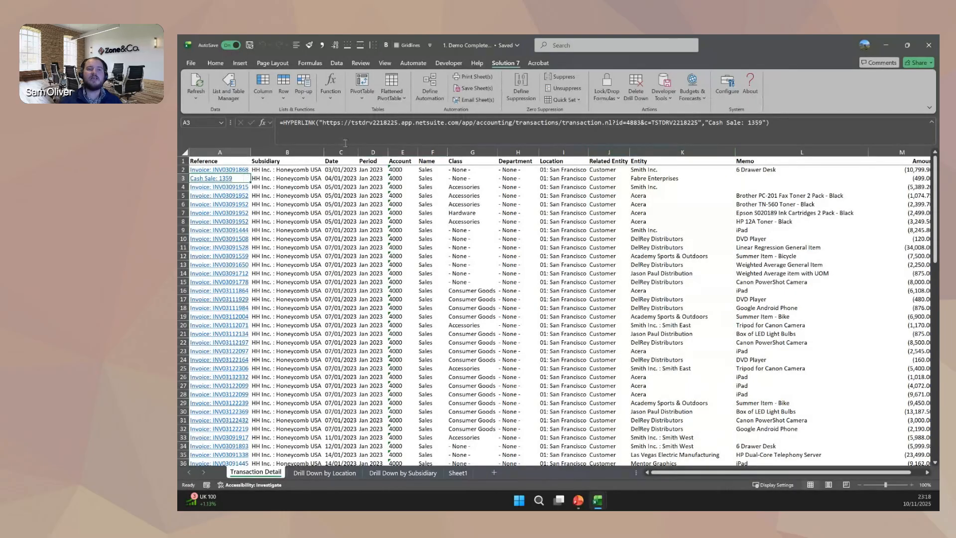
drag(280, 131, 791, 131)
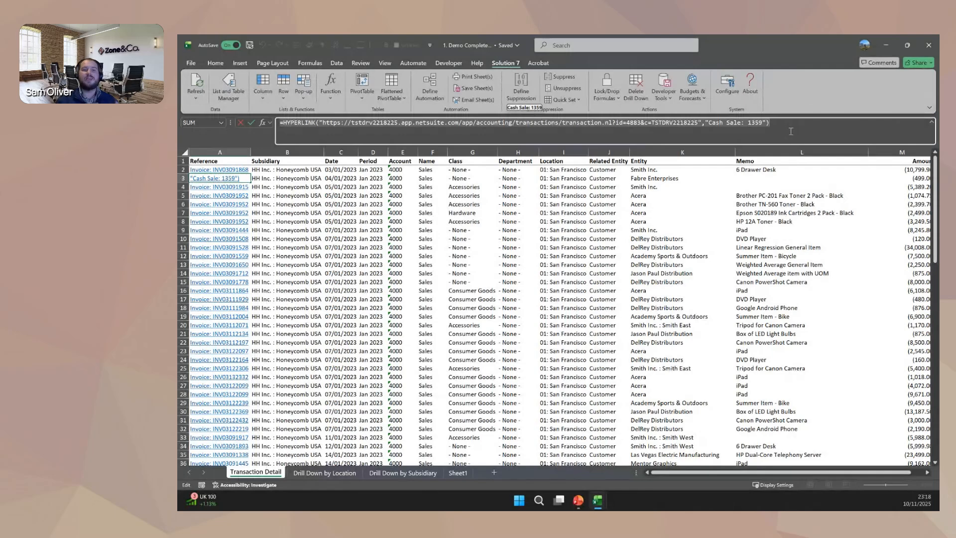
key(Escape)
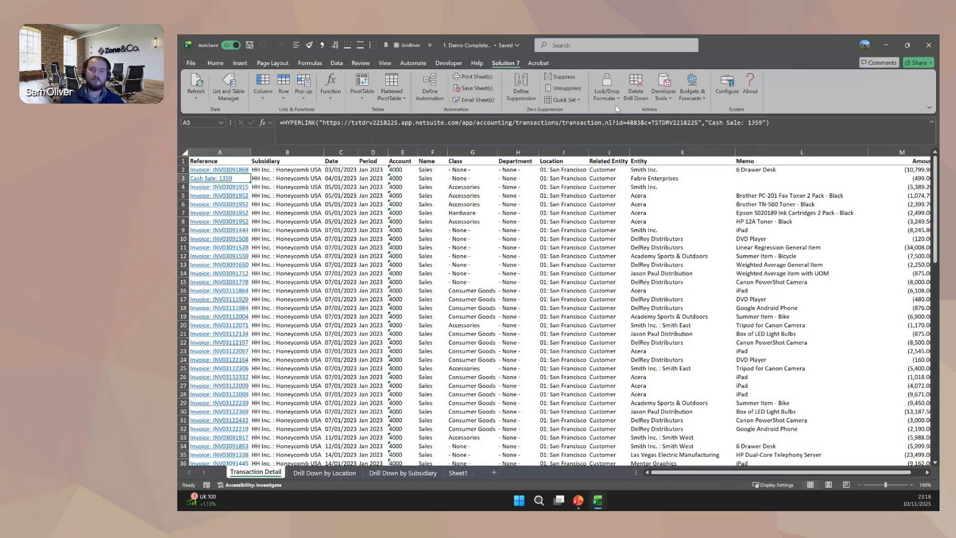
Delete all drill-down sheets from the workbook.
click(631, 97)
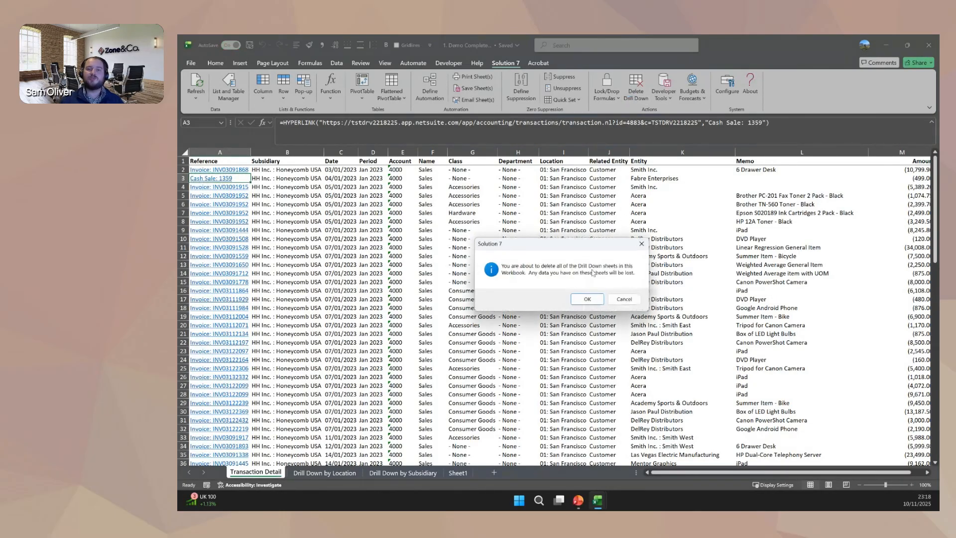
click(587, 299)
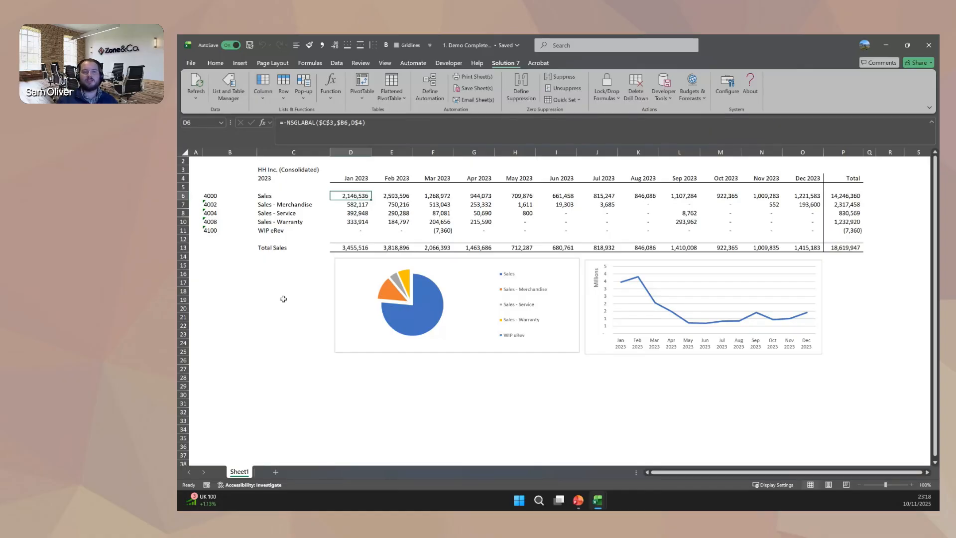
Add a new worksheet and start inserting a Transactions - Posted pivot table at cell D3.
click(275, 472)
click(279, 180)
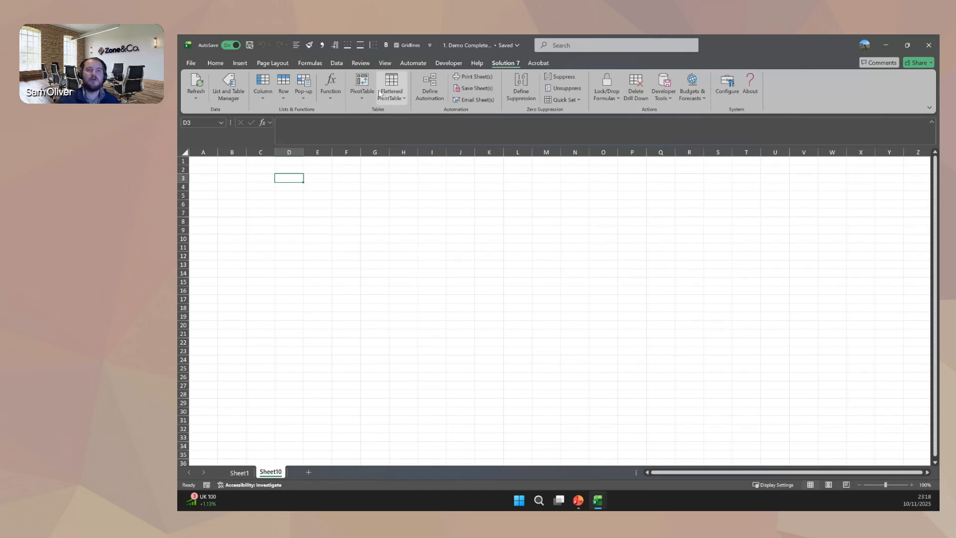
click(356, 89)
click(392, 86)
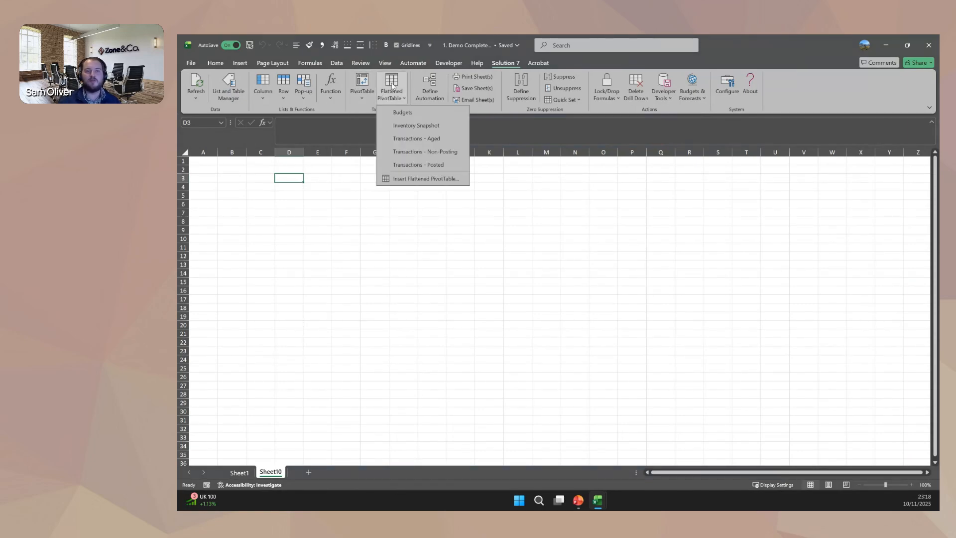
click(360, 91)
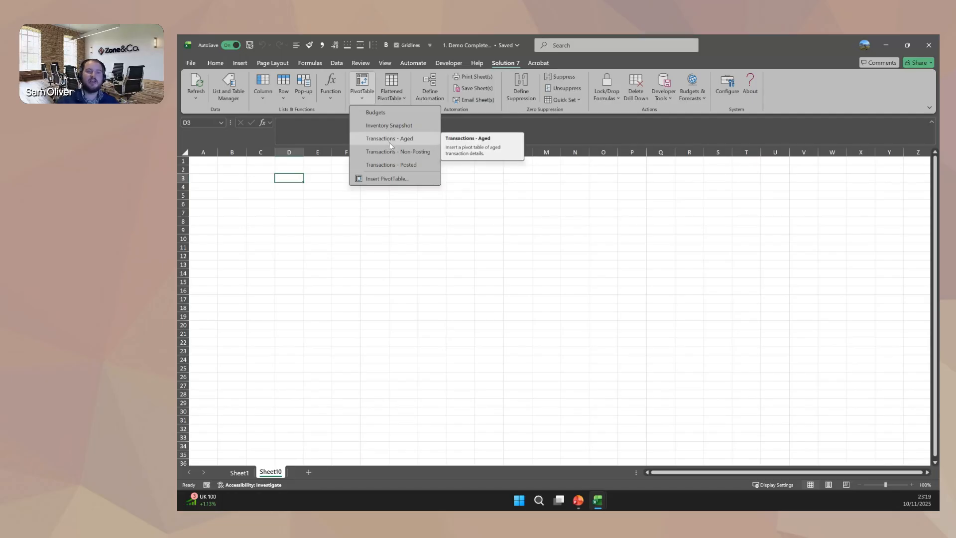
click(403, 167)
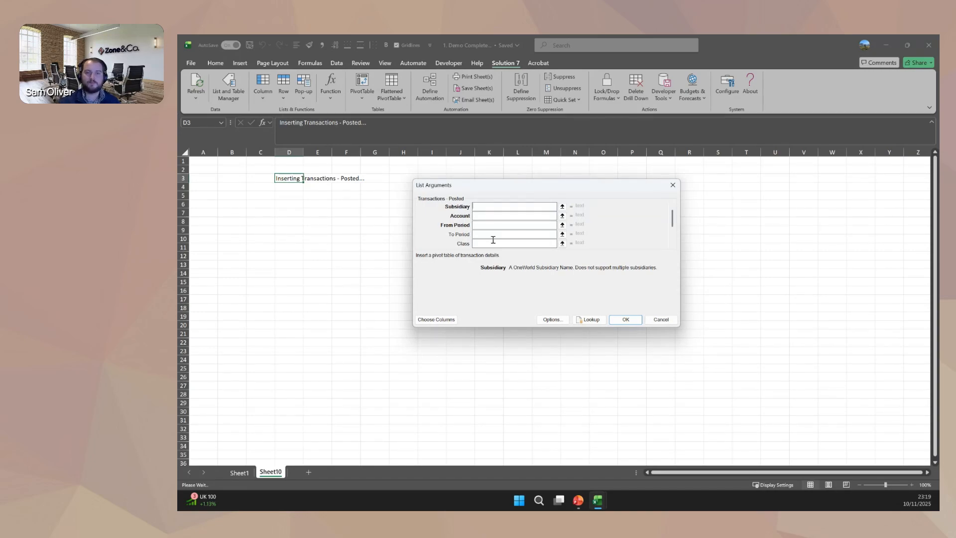
Insert the Transactions - Posted pivot table for subsidiary HH Inc. (Consolidated), account 4*, from Jan 2023 to Dec 2023.
click(588, 319)
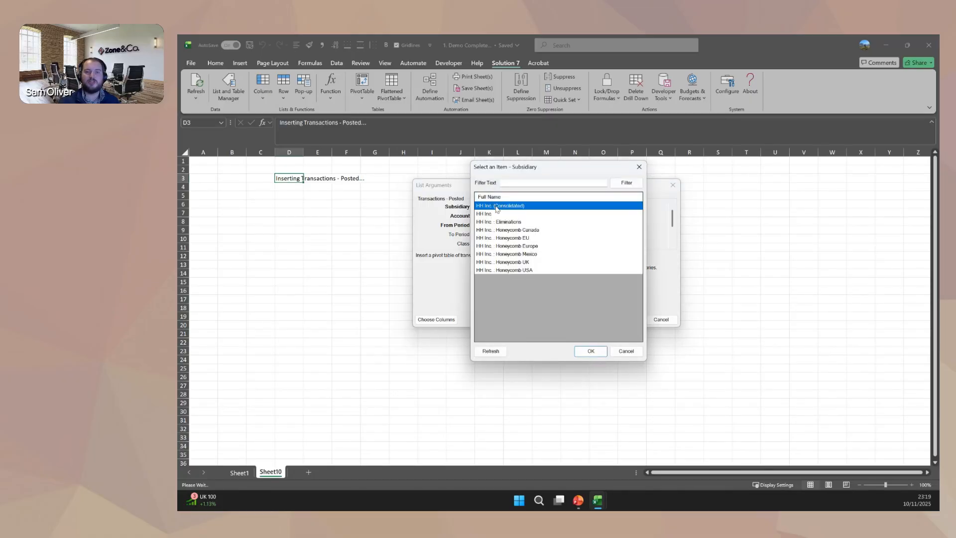
double_click(497, 206)
click(483, 215)
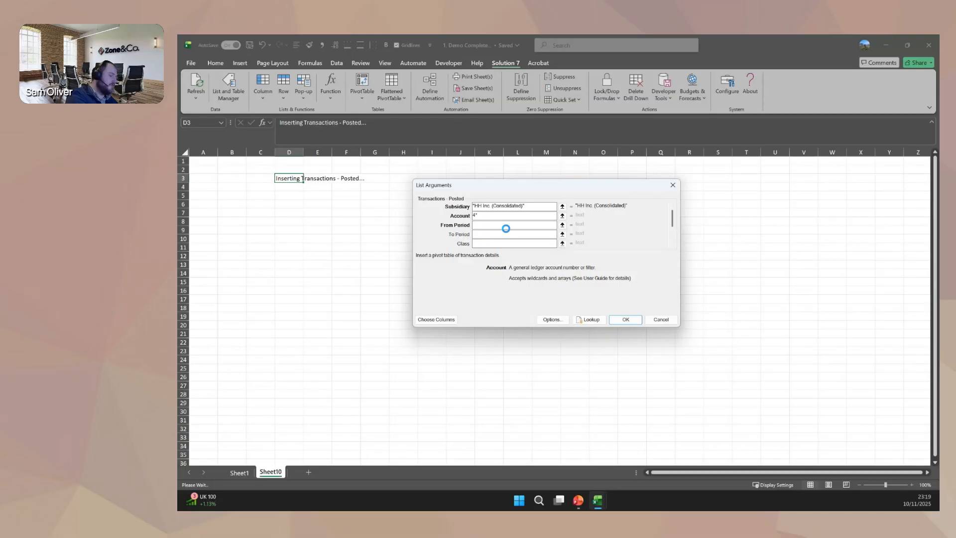
click(507, 229)
text(Jan 2023)
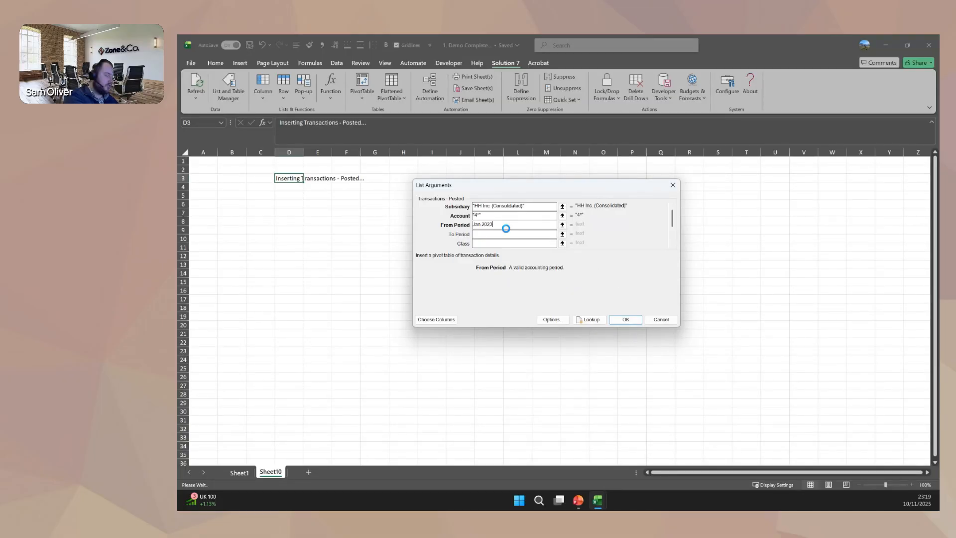
key(Tab)
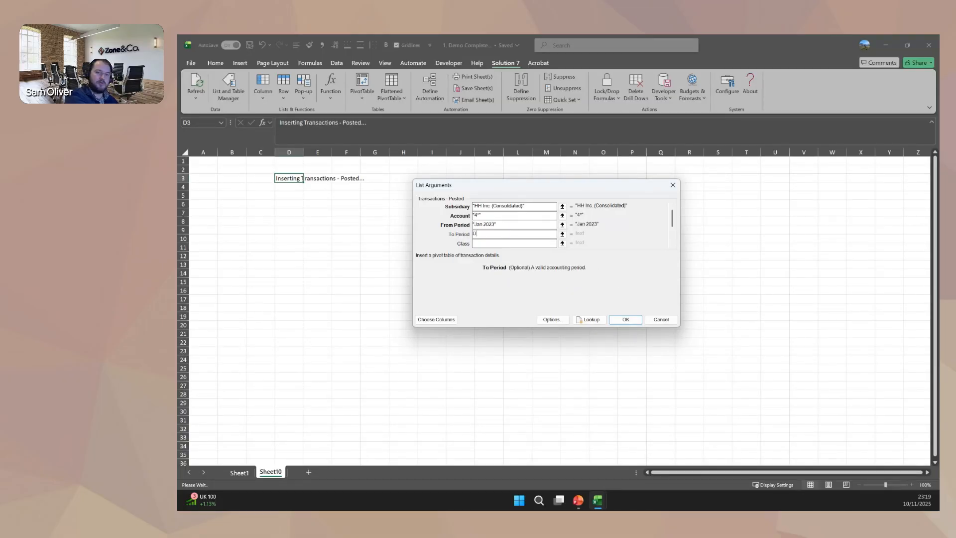
text(Dec 2023)
key(Tab)
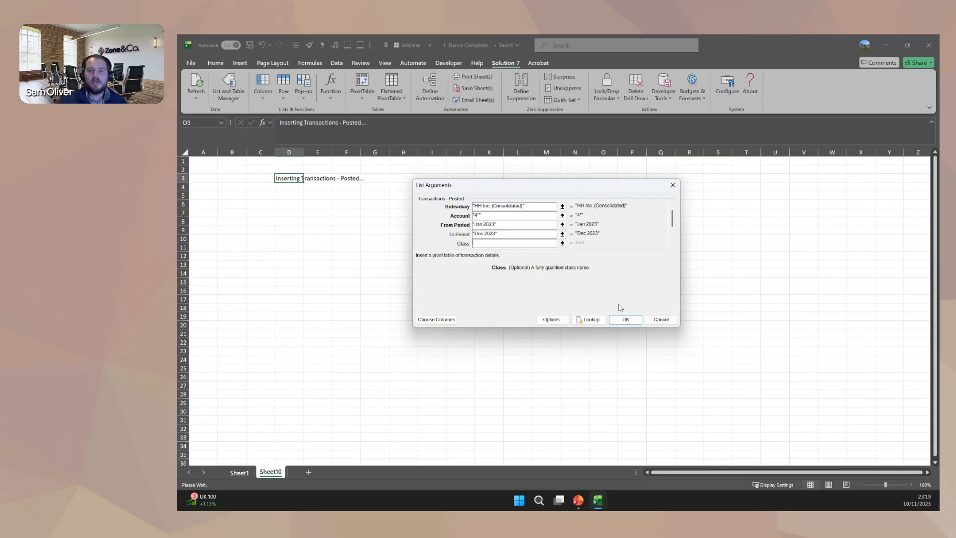
click(626, 321)
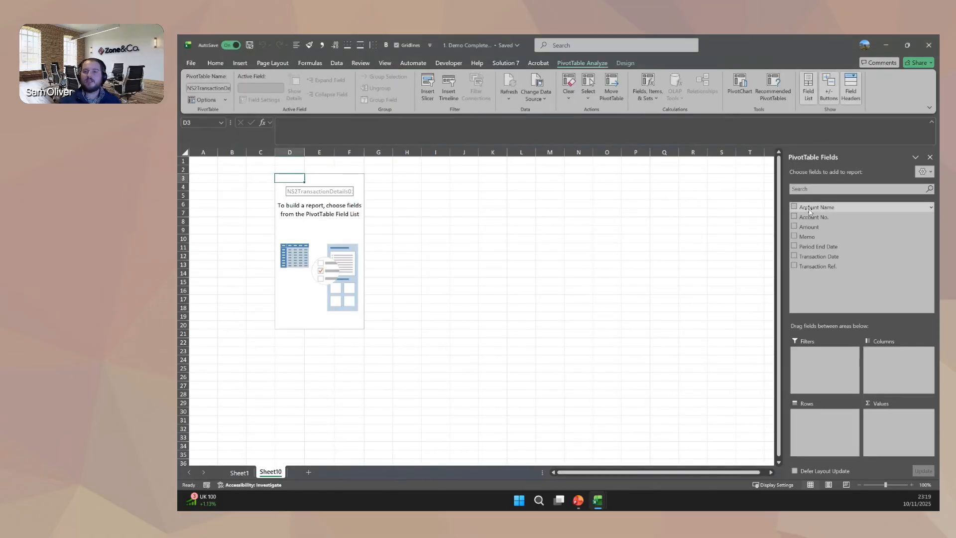
Lay out the pivot table with Account Name as rows, Amount as values and Period End Date as columns.
drag(809, 212, 843, 427)
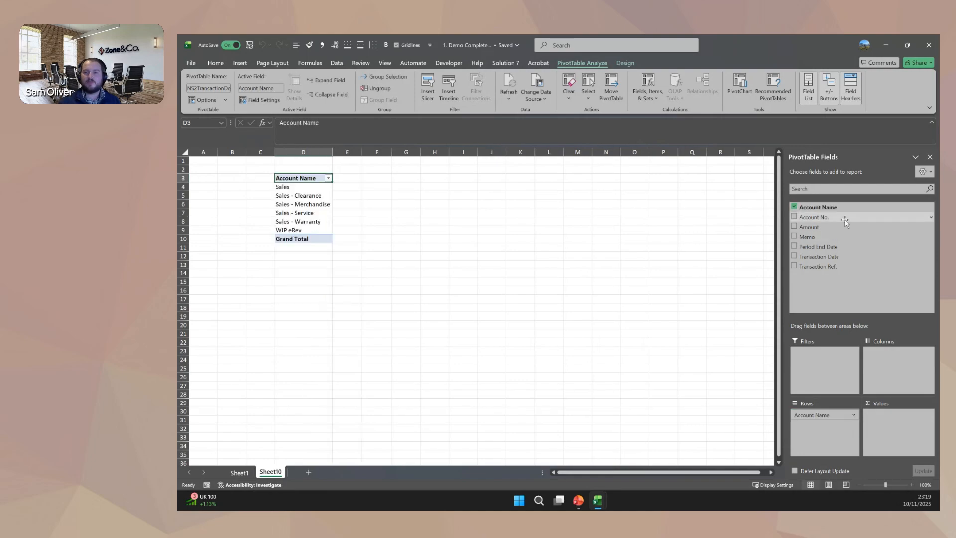
drag(809, 227, 884, 419)
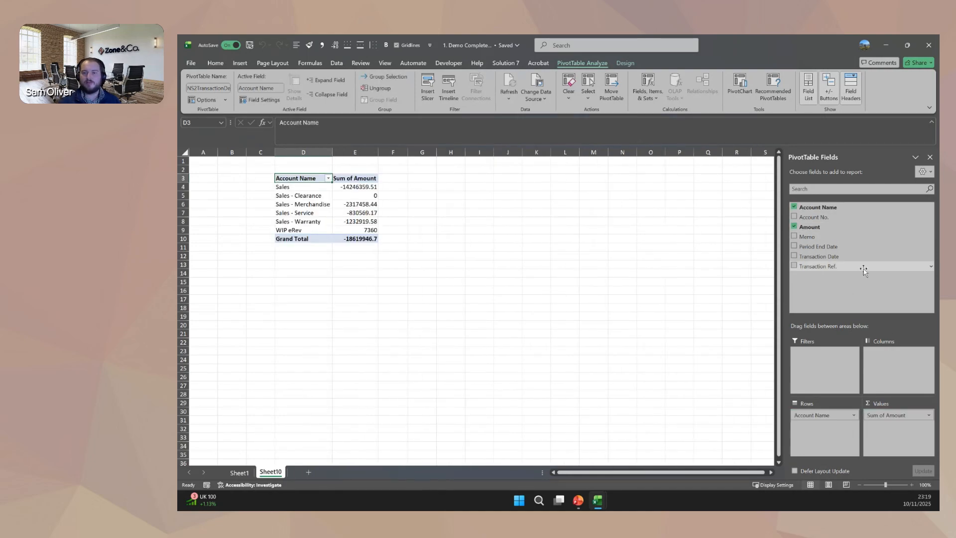
drag(827, 247, 899, 358)
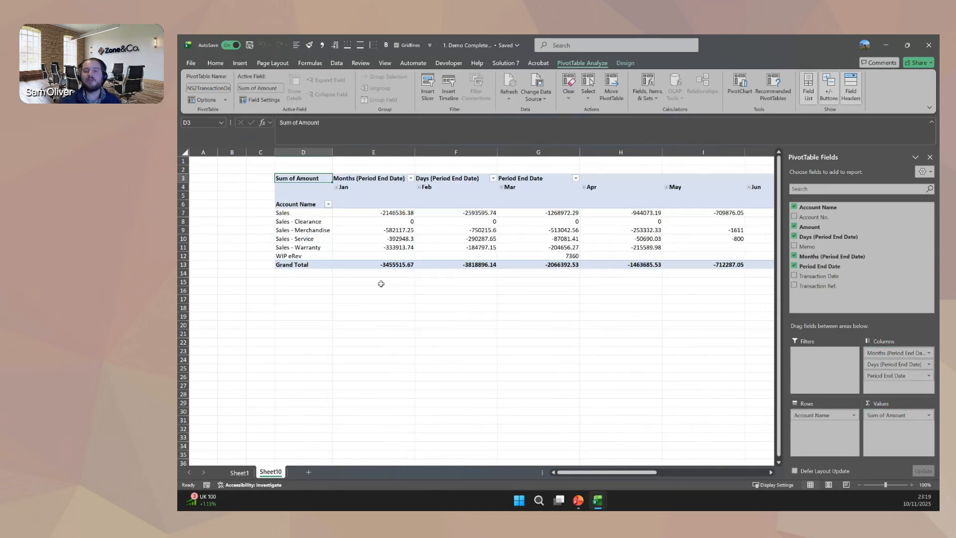
Drill down to the transaction details behind the January amount of the Sales account, and return to the pivot sheet.
click(389, 215)
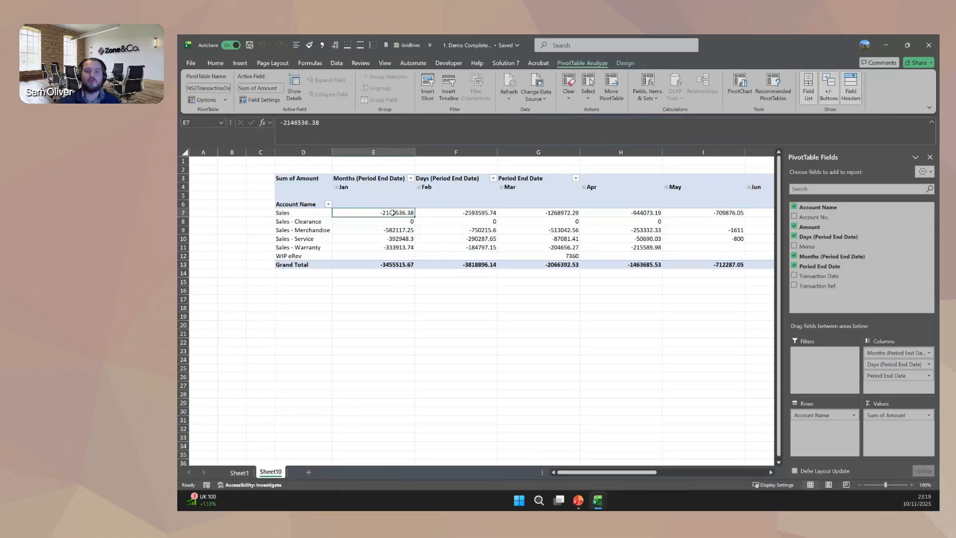
double_click(392, 212)
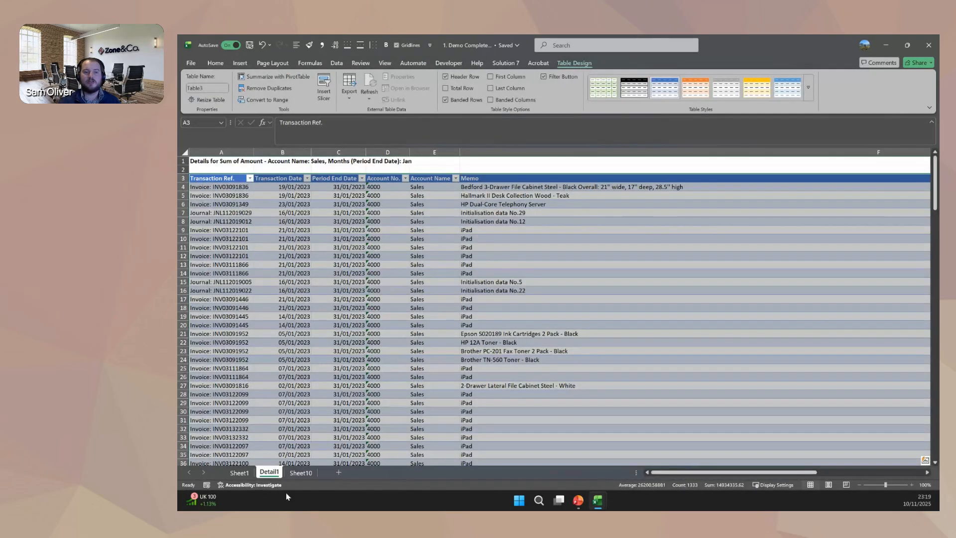
click(301, 473)
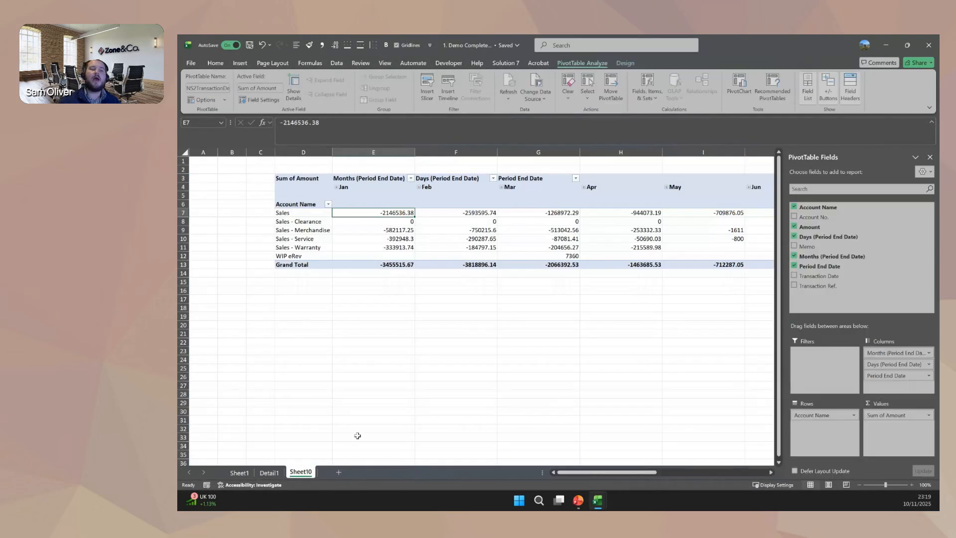
Review the pivot table's Solution 7 list arguments and close them without changes.
right_click(377, 201)
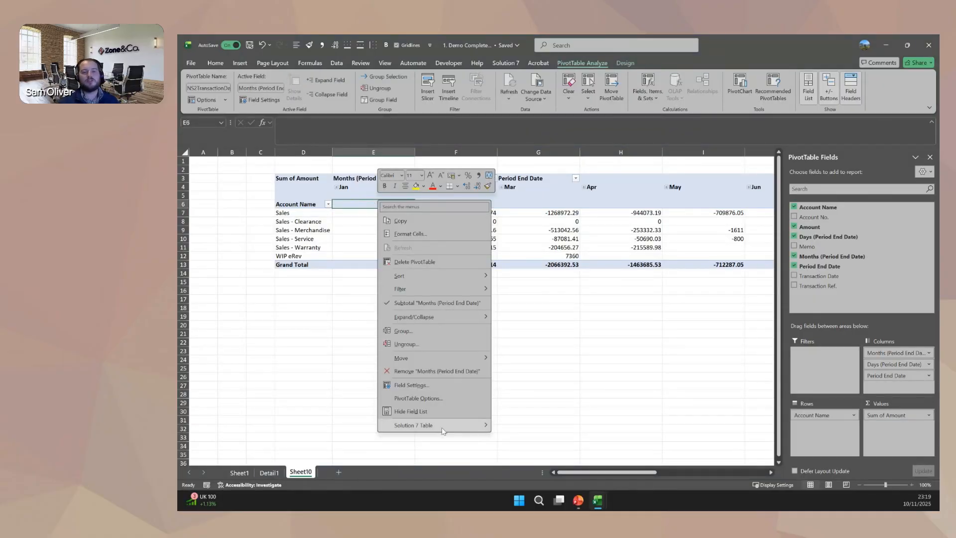
mouse_move(436, 425)
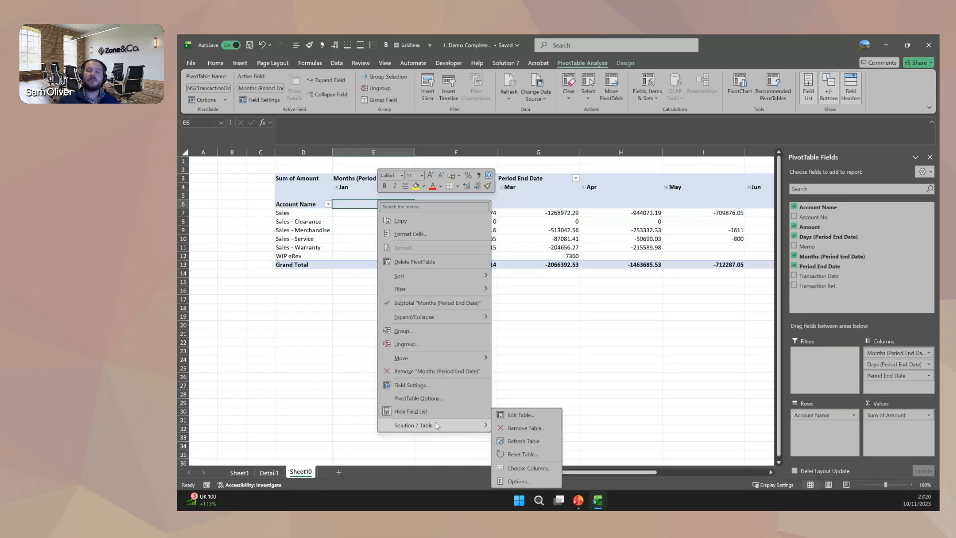
click(525, 417)
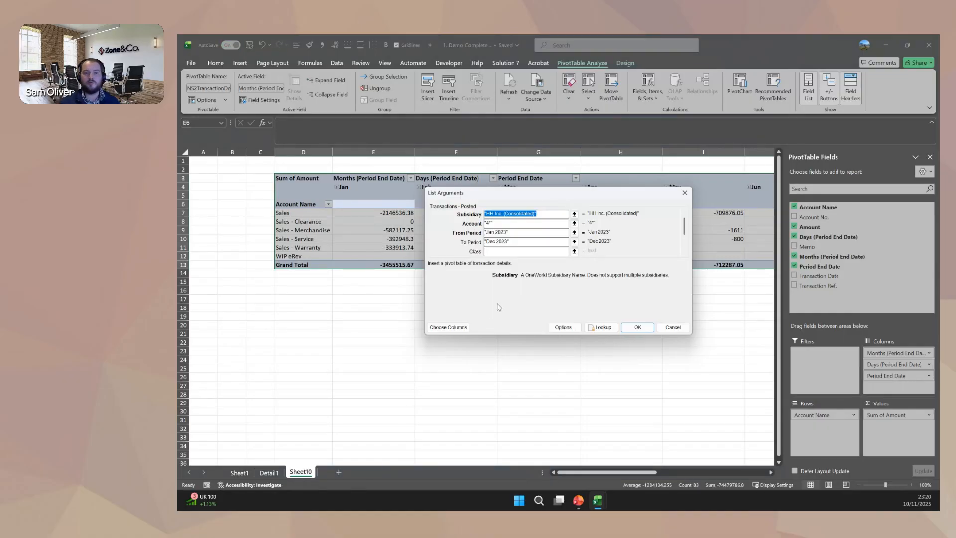
click(671, 326)
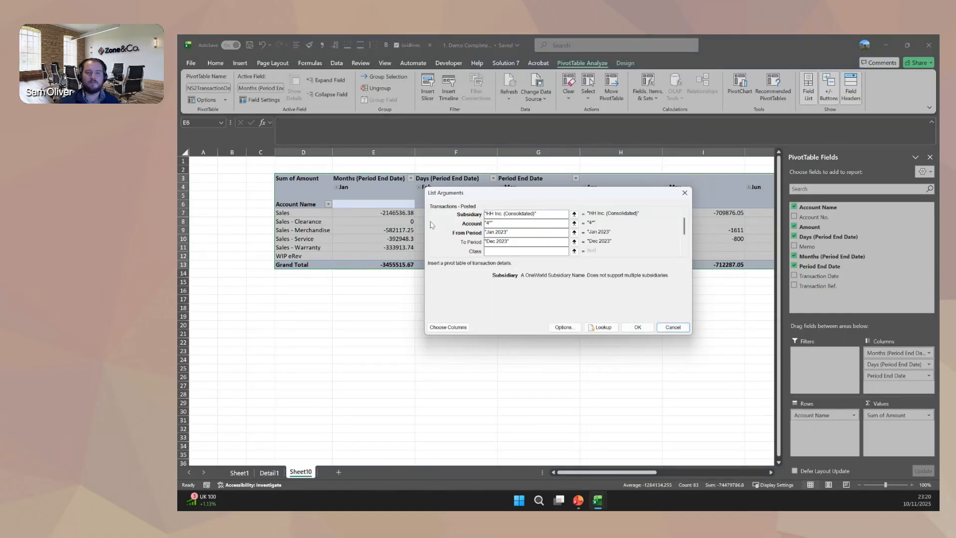
Open the column selection of the Solution 7 pivot table and add the Quantity column from Transactions - Posted.
right_click(384, 202)
mouse_move(462, 424)
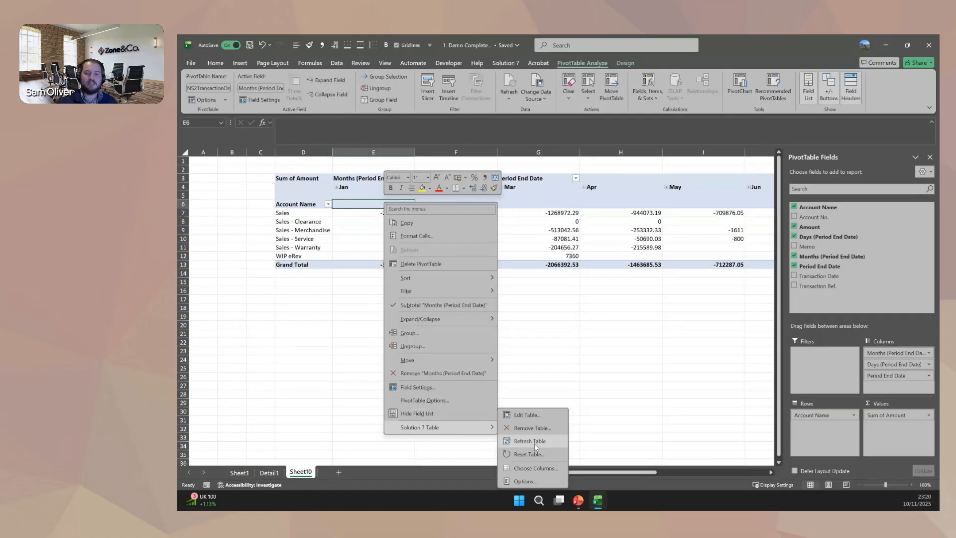
click(536, 467)
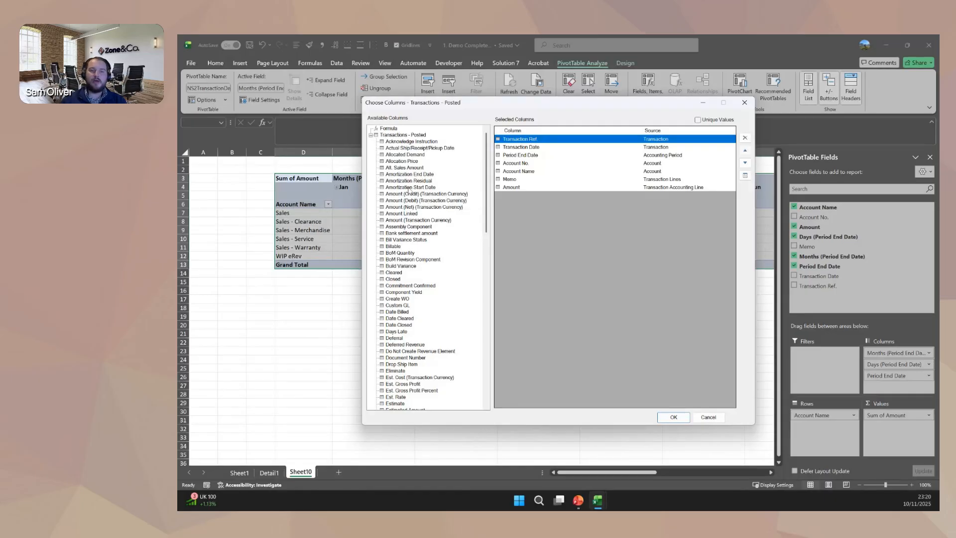
scroll(395, 211, down, 20)
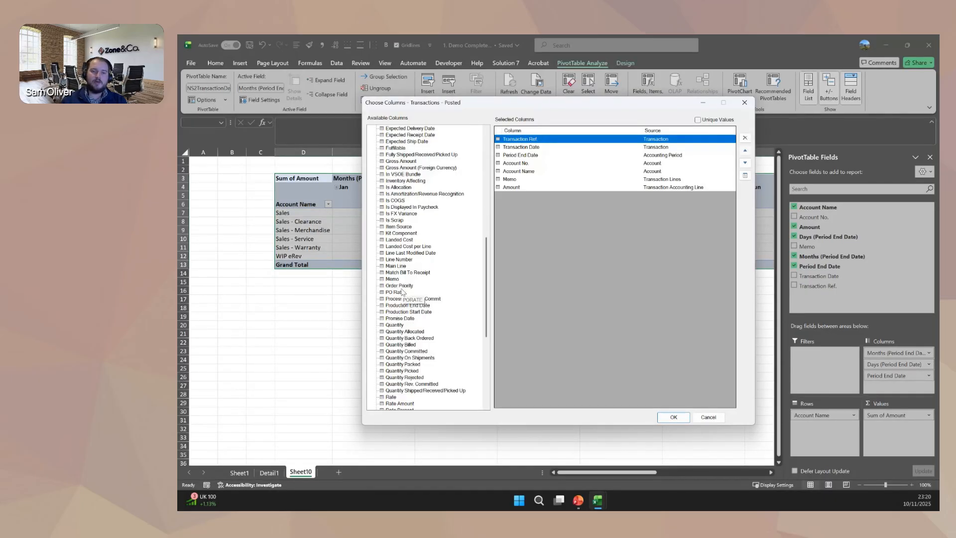
drag(395, 246, 500, 262)
scroll(462, 359, down, 5)
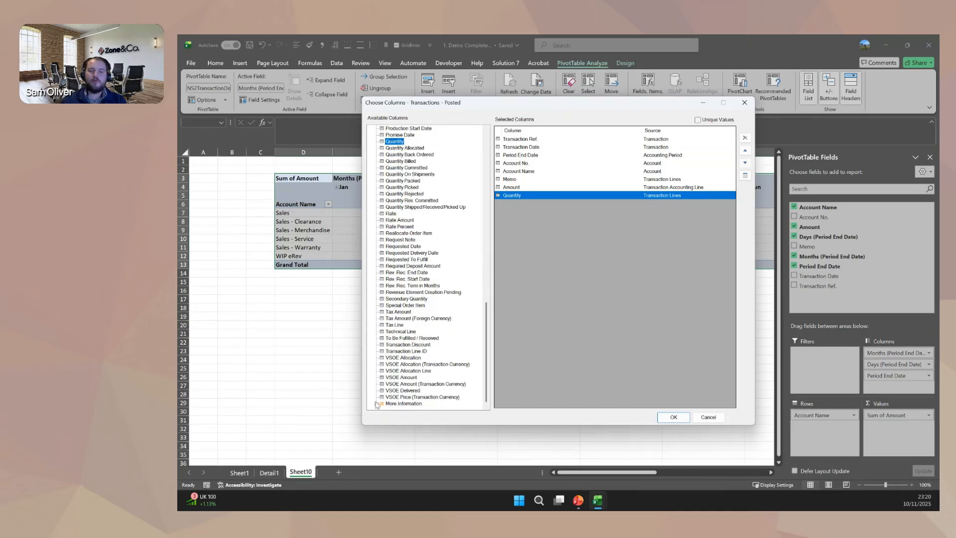
Add the Full Name column of the Item record to the selected columns.
click(377, 403)
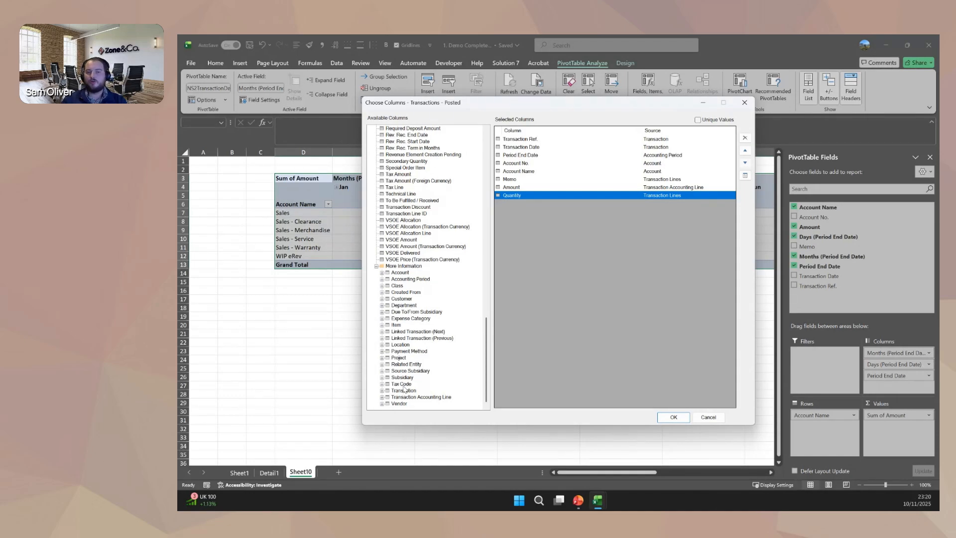
click(383, 326)
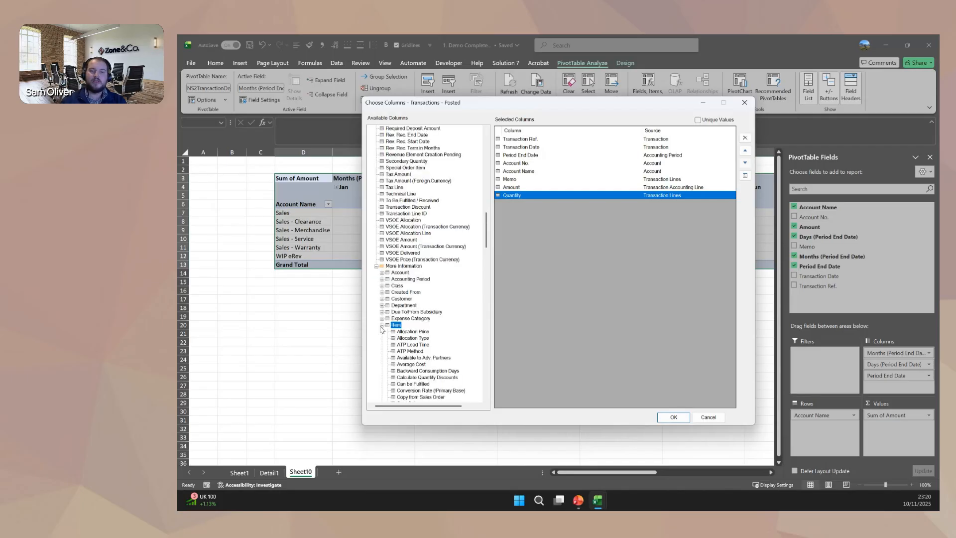
scroll(438, 299, down, 5)
scroll(438, 299, down, 9)
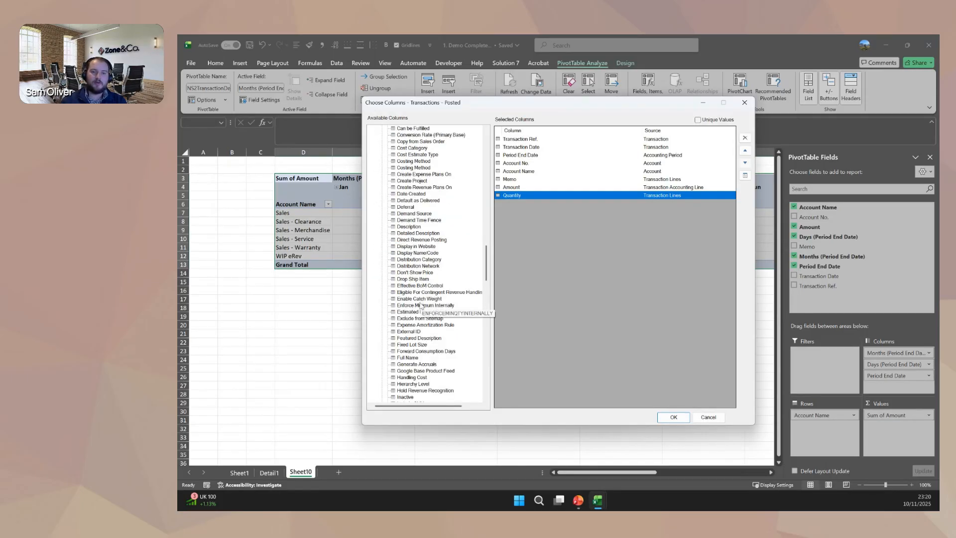
double_click(407, 358)
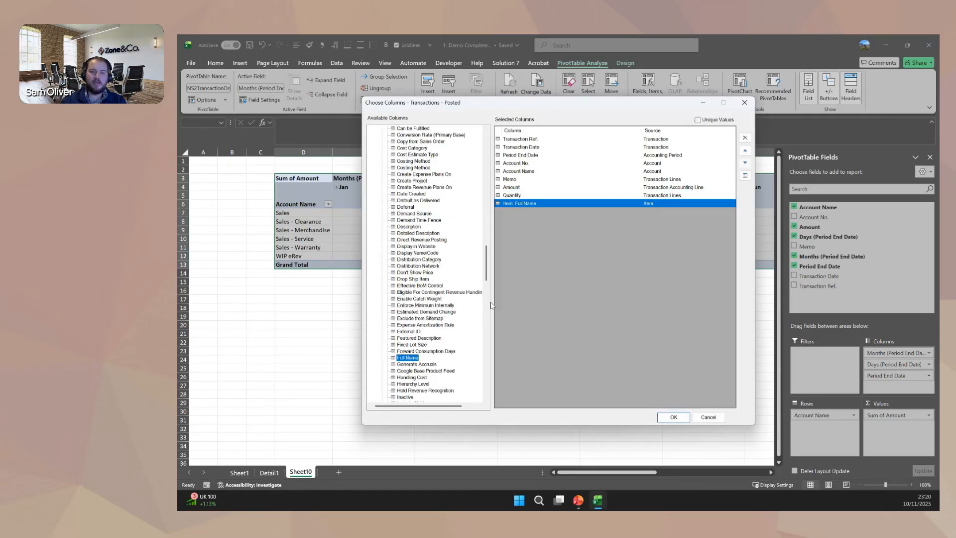
Add the Full Name column of the Location record and apply the column selection to the pivot table.
drag(486, 271, 487, 384)
click(382, 338)
double_click(407, 345)
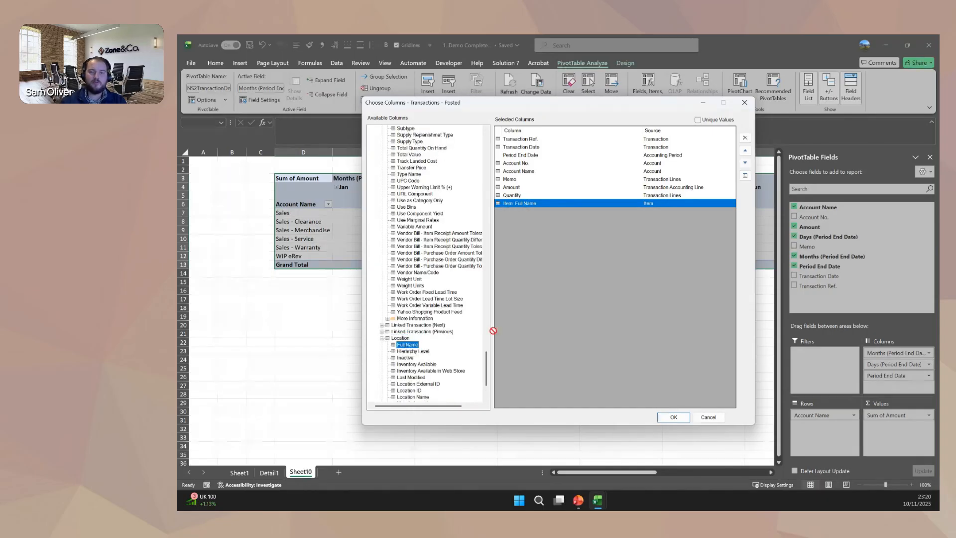
click(669, 418)
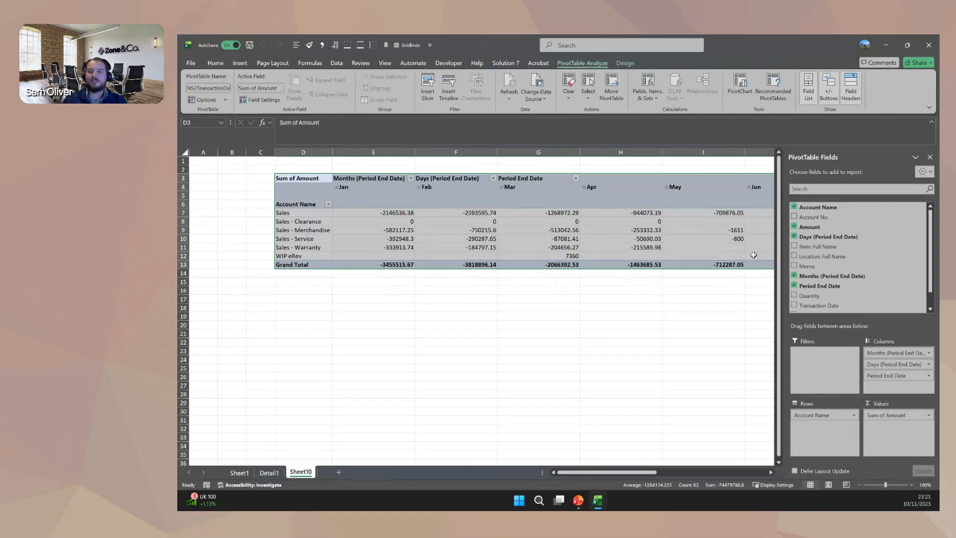
Remove the period date fields, Amount and Account Name from the pivot table layout.
click(795, 285)
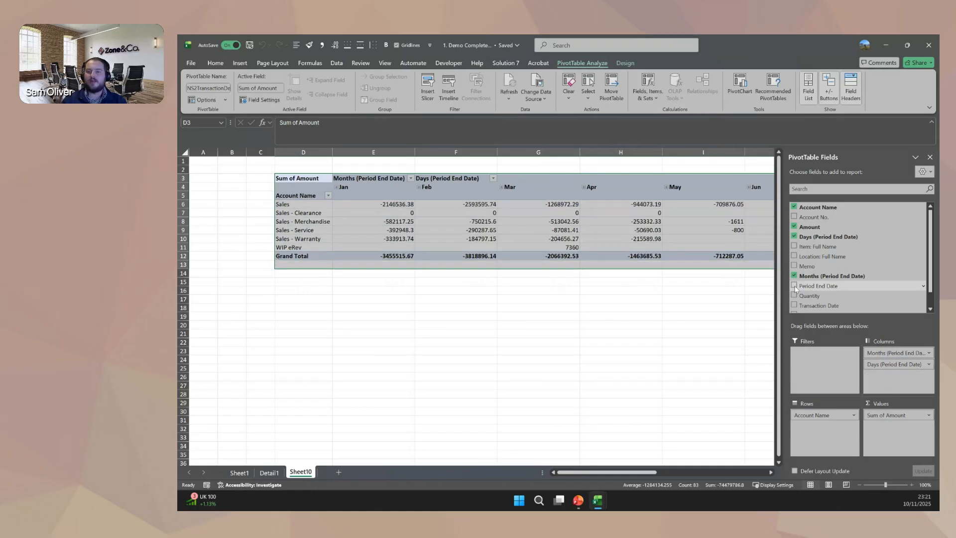
click(796, 276)
click(794, 236)
click(794, 227)
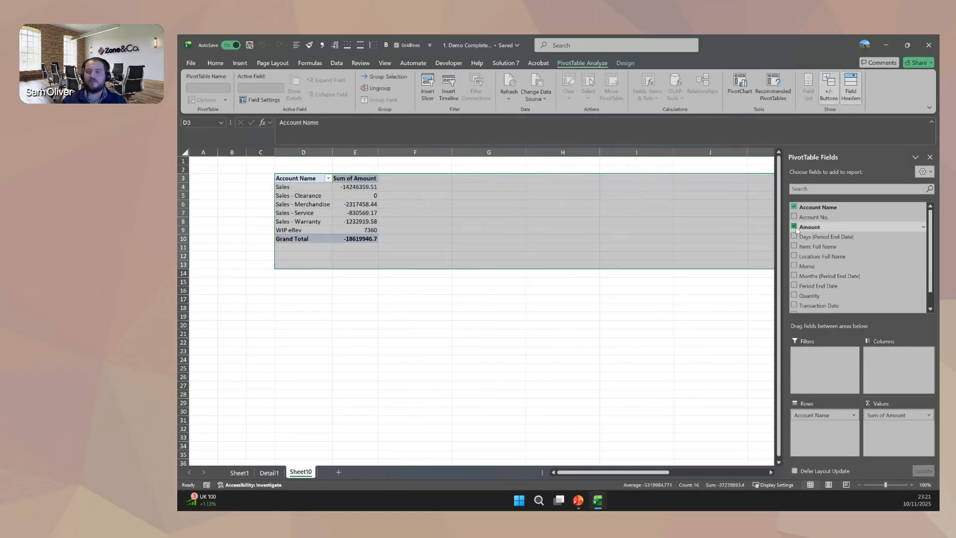
click(795, 207)
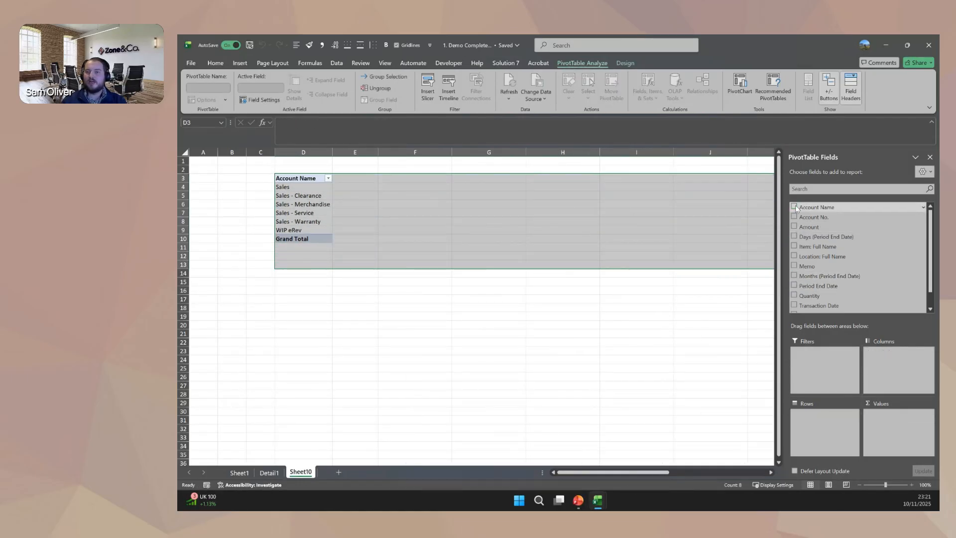
Rebuild the pivot table with Item: Full Name and Location: Full Name as rows and Quantity as summed values.
click(819, 247)
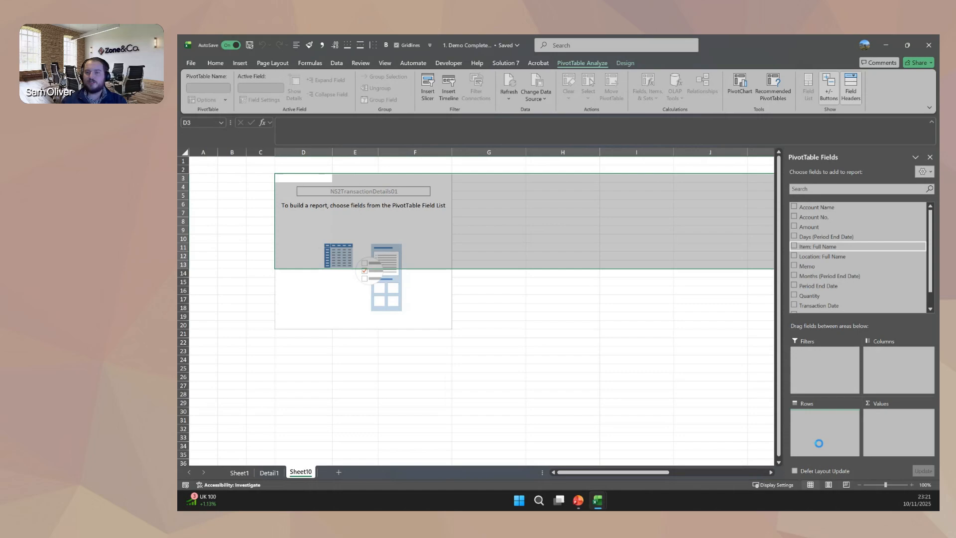
click(816, 297)
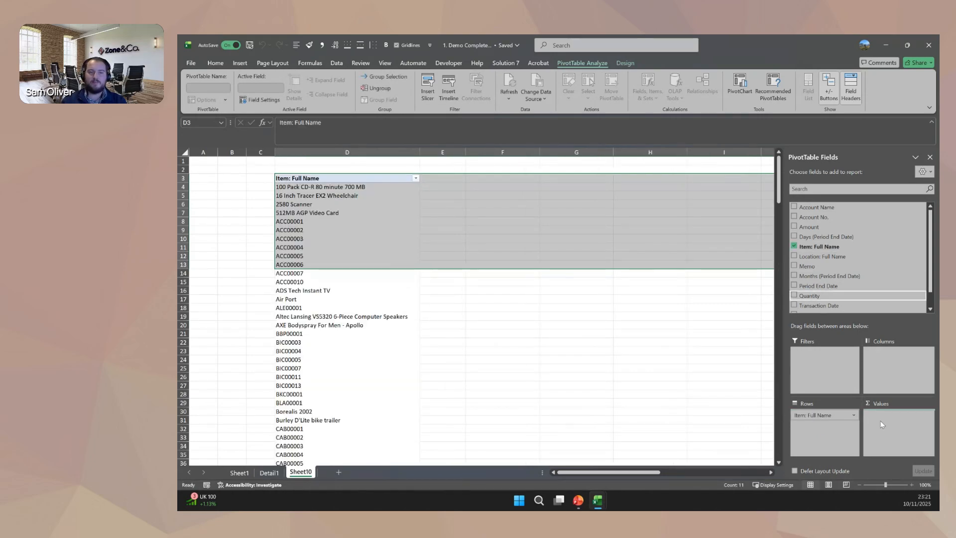
drag(822, 256, 896, 374)
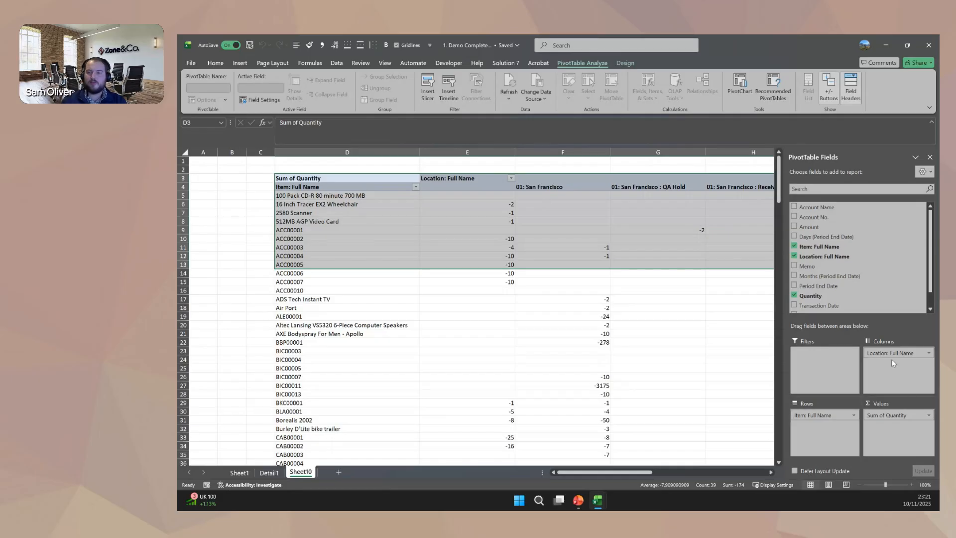
drag(888, 354, 816, 428)
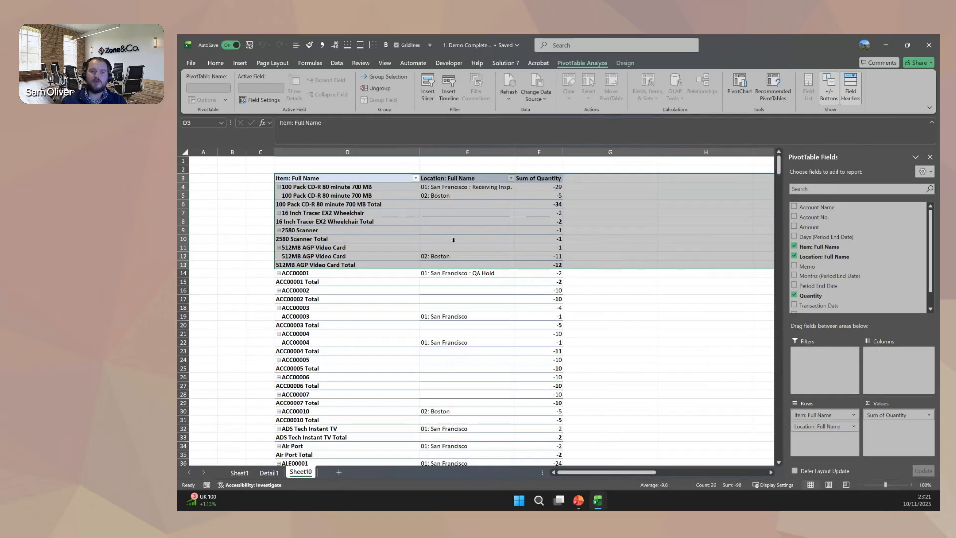
Drill down to the transactions behind the 100 Pack CD-R 80 minute 700 MB quantity at San Francisco : Receiving Insp.
click(391, 232)
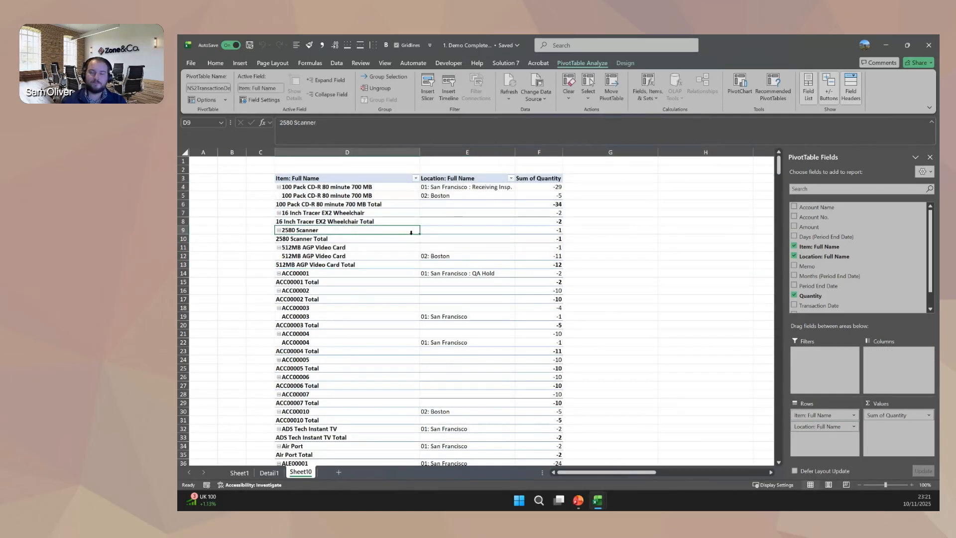
double_click(538, 191)
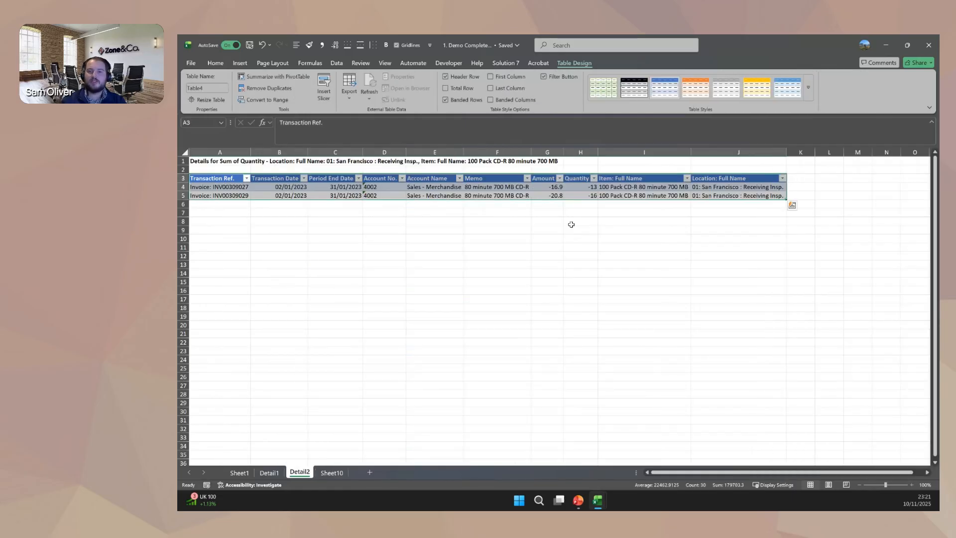
Start a flattened pivot table of posted transactions at cell C3 of a new worksheet.
drag(222, 147, 735, 172)
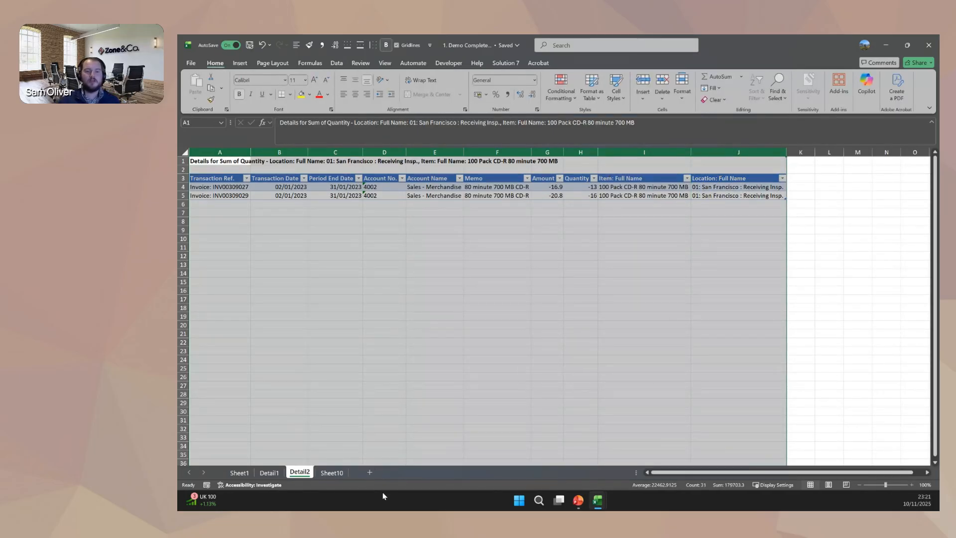
click(369, 473)
click(255, 182)
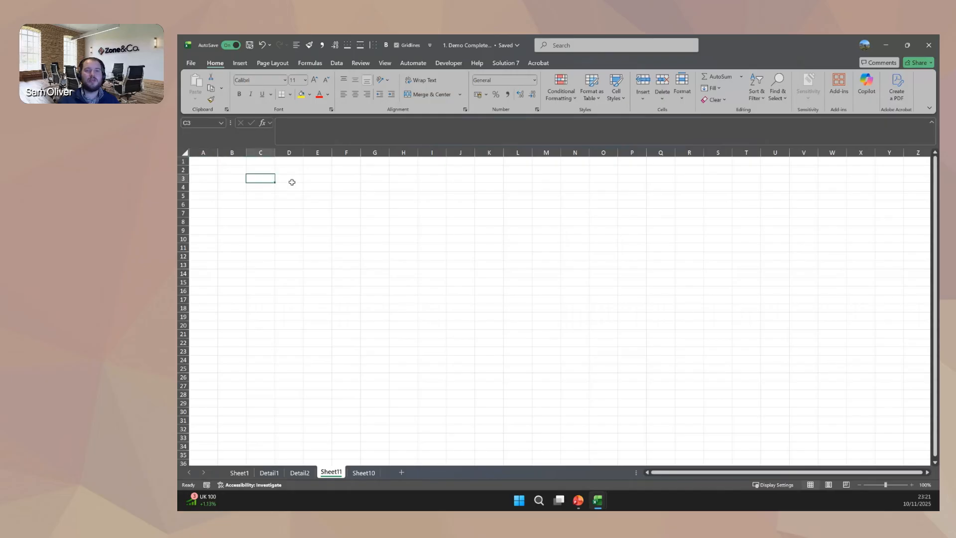
click(500, 64)
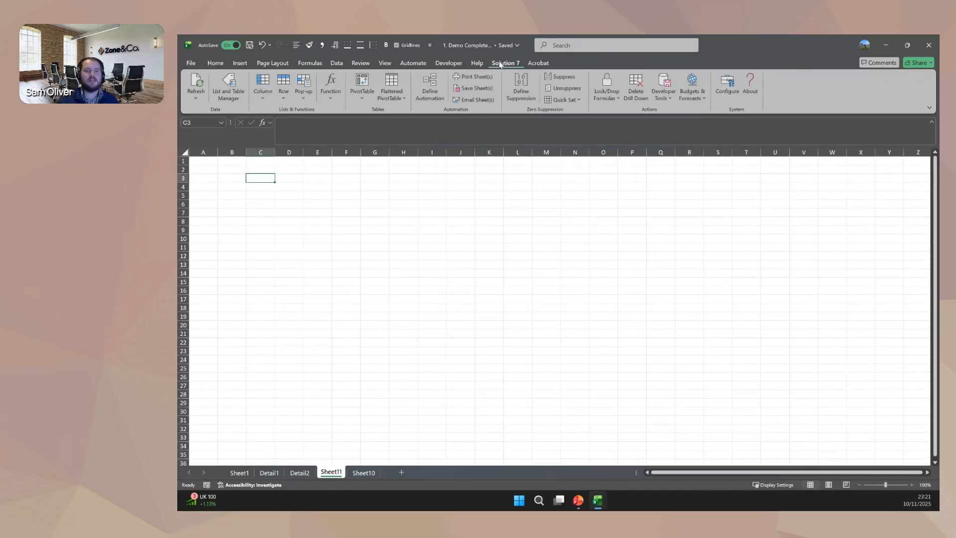
click(390, 99)
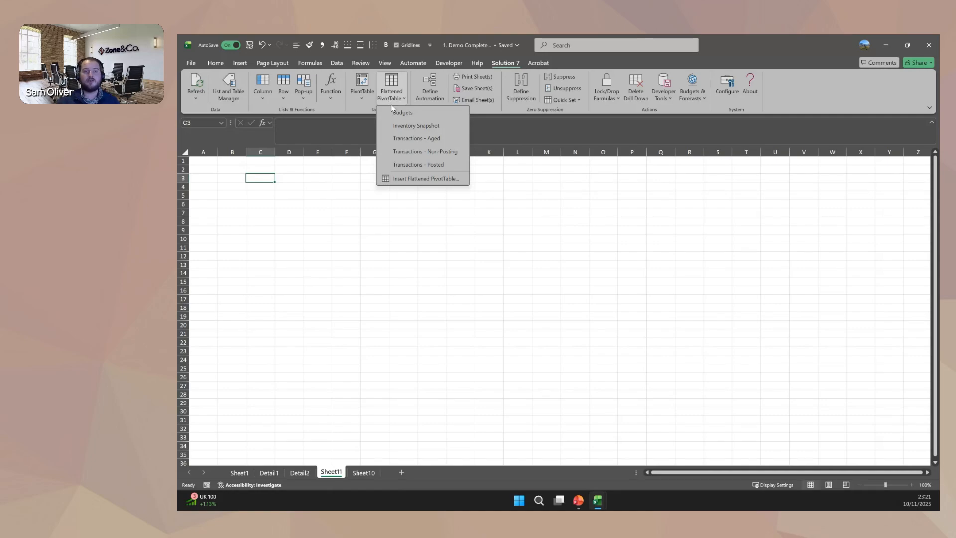
click(437, 165)
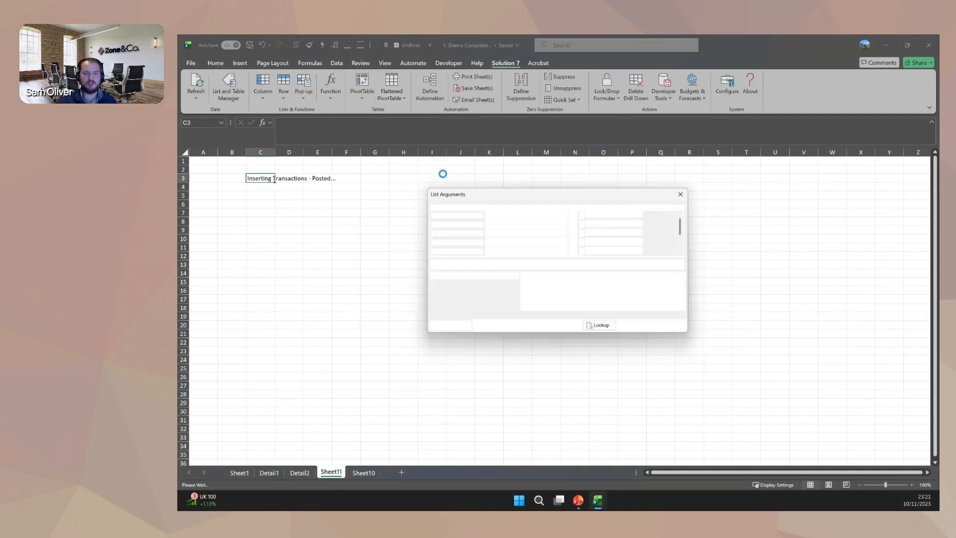
Insert the flattened table for subsidiary HH Inc. (Consolidated), accounts 4*, from period Jan 2023 to Dec 2023.
click(599, 326)
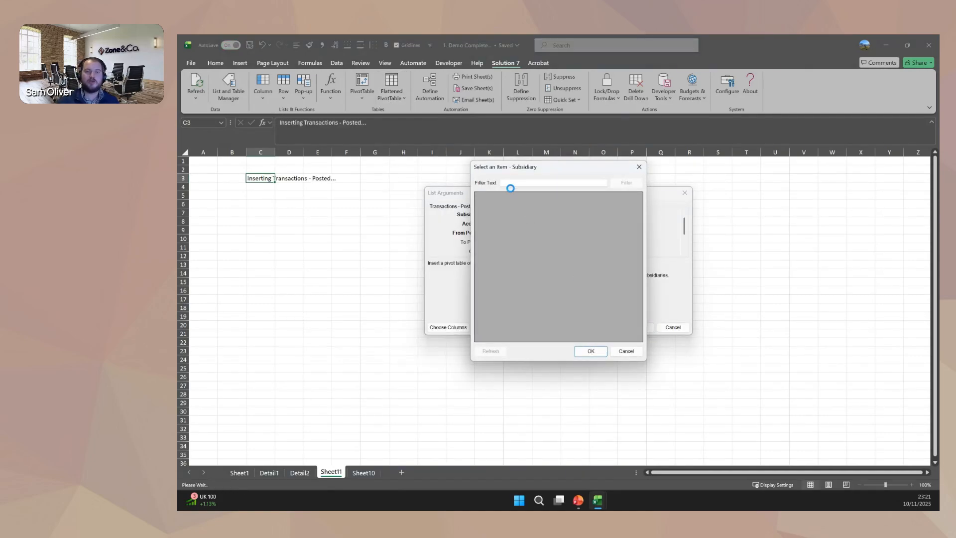
double_click(508, 206)
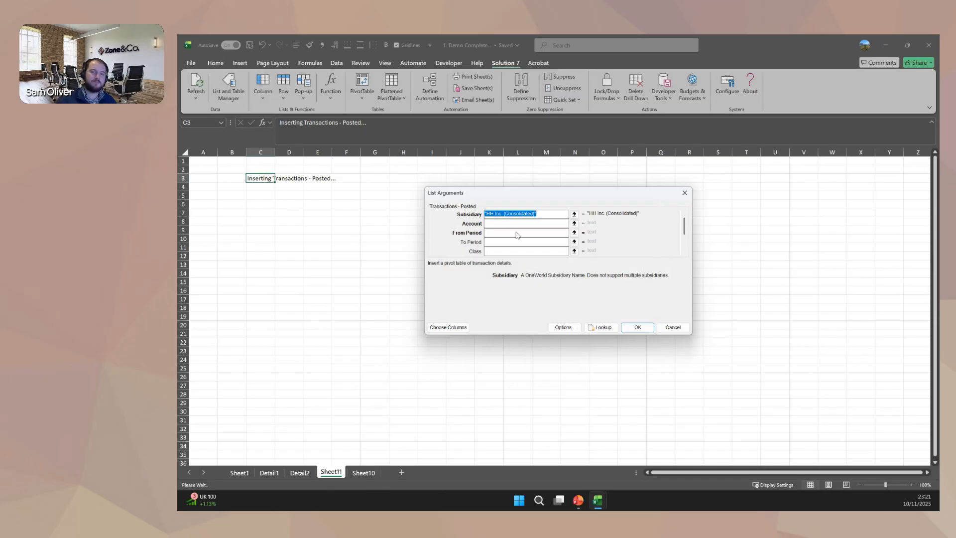
click(493, 224)
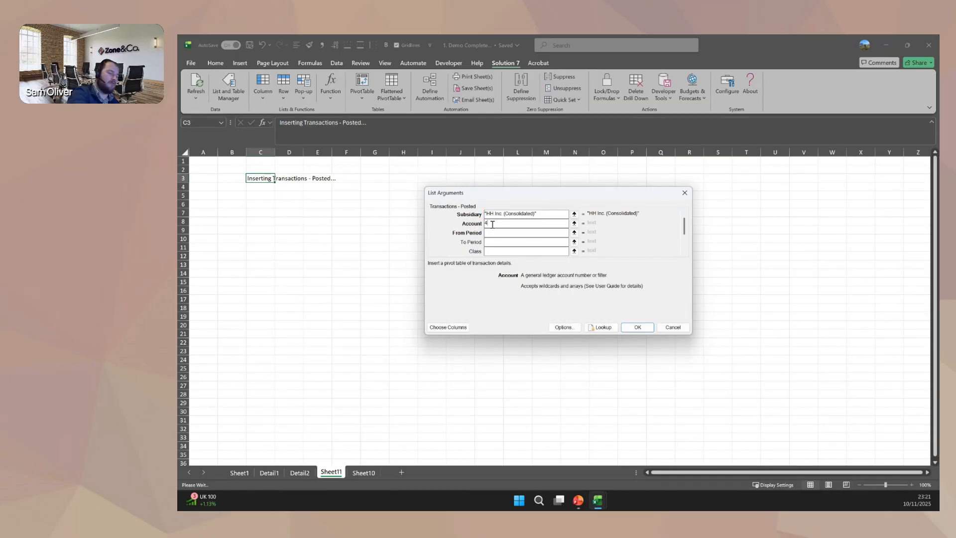
text(4*)
key(Tab)
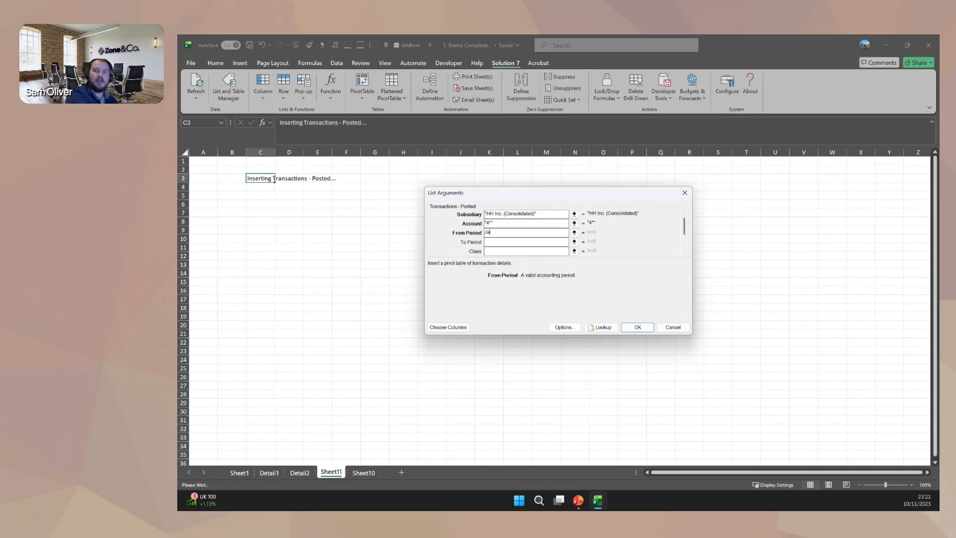
key(Tab)
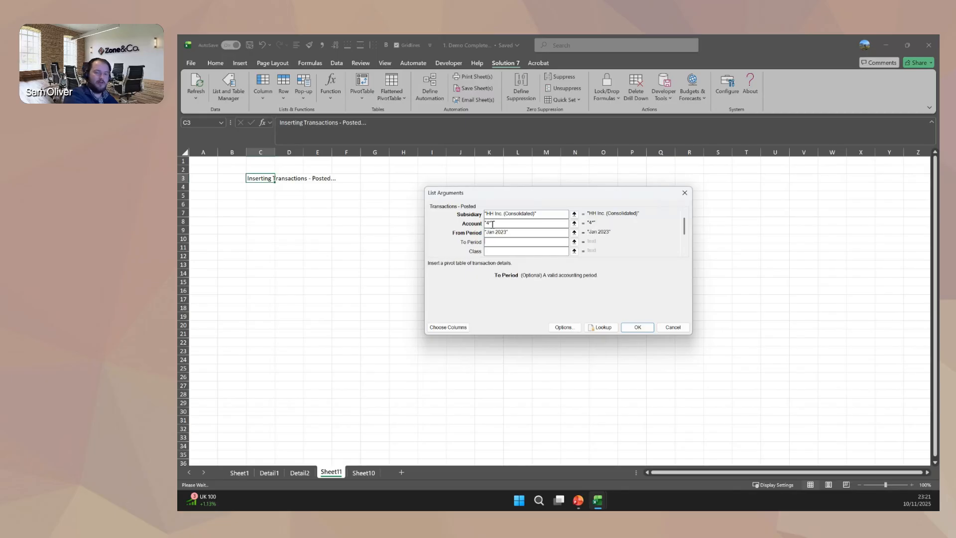
text(Dec 2023)
key(Tab)
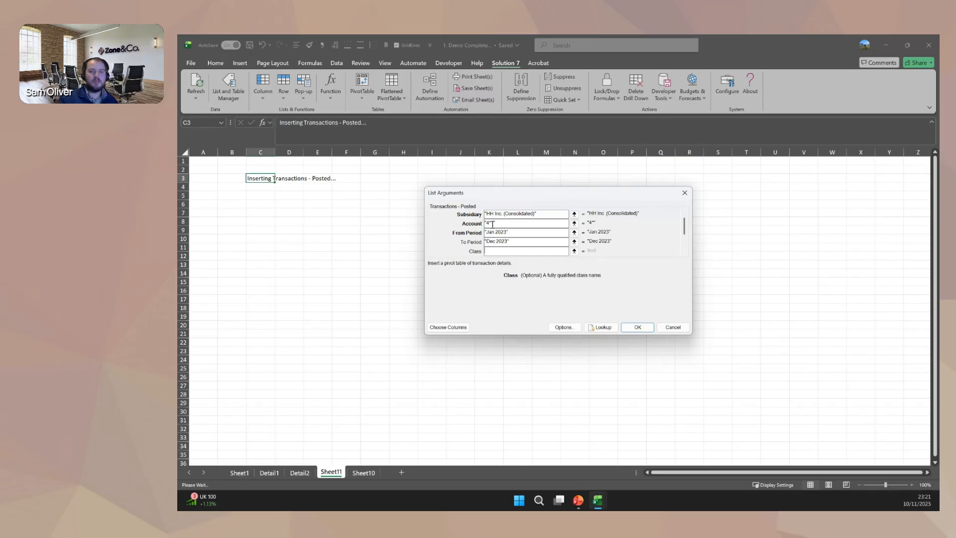
click(637, 327)
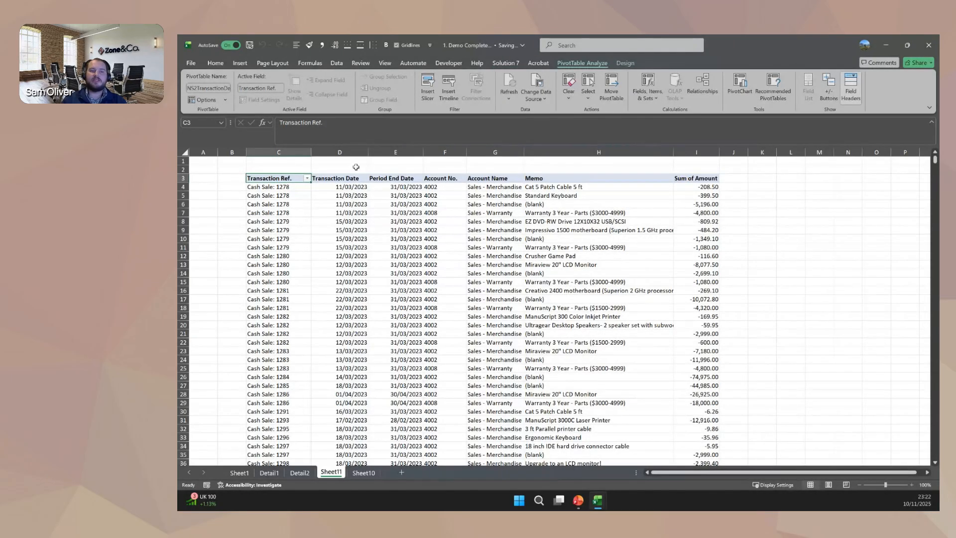
Review the first transaction rows of the flattened table and the columns available for it, without changing the selection.
drag(294, 188, 697, 215)
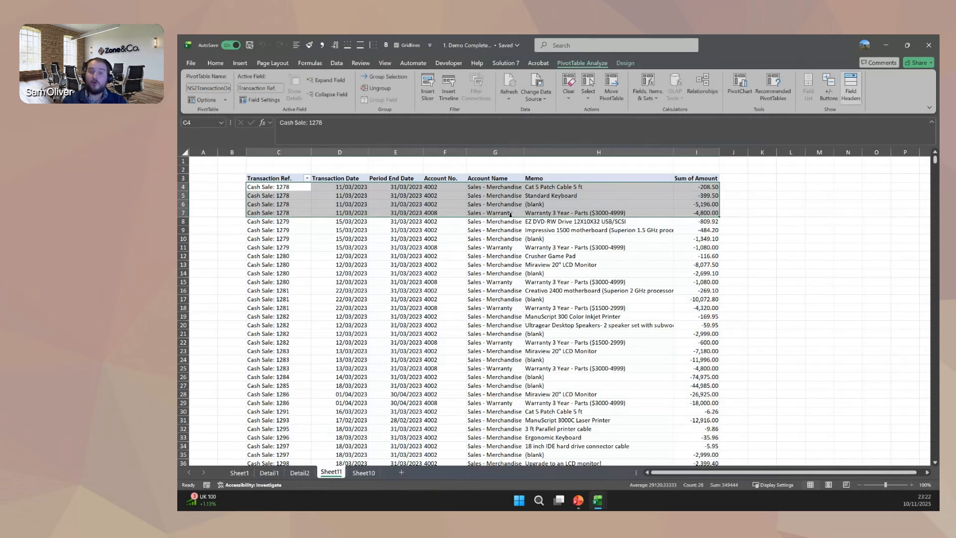
click(388, 194)
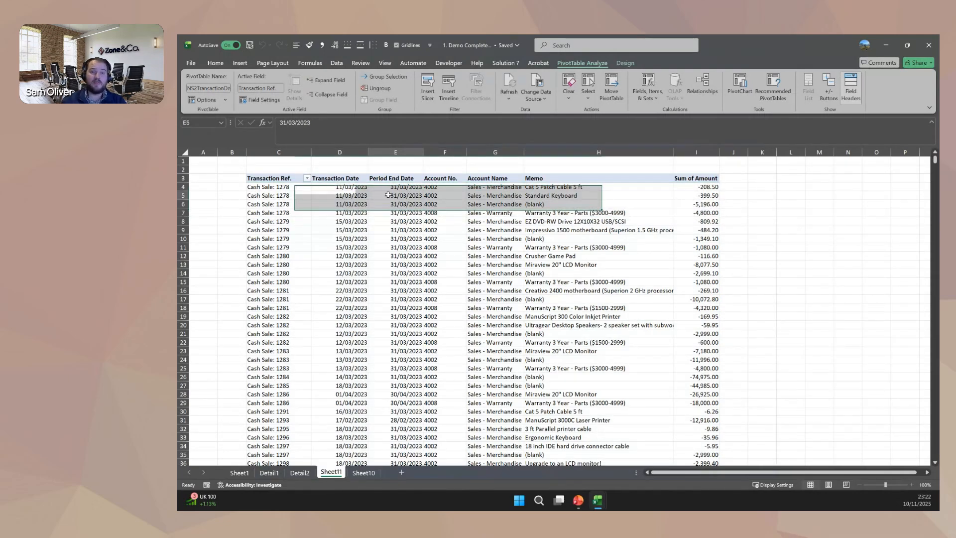
right_click(448, 204)
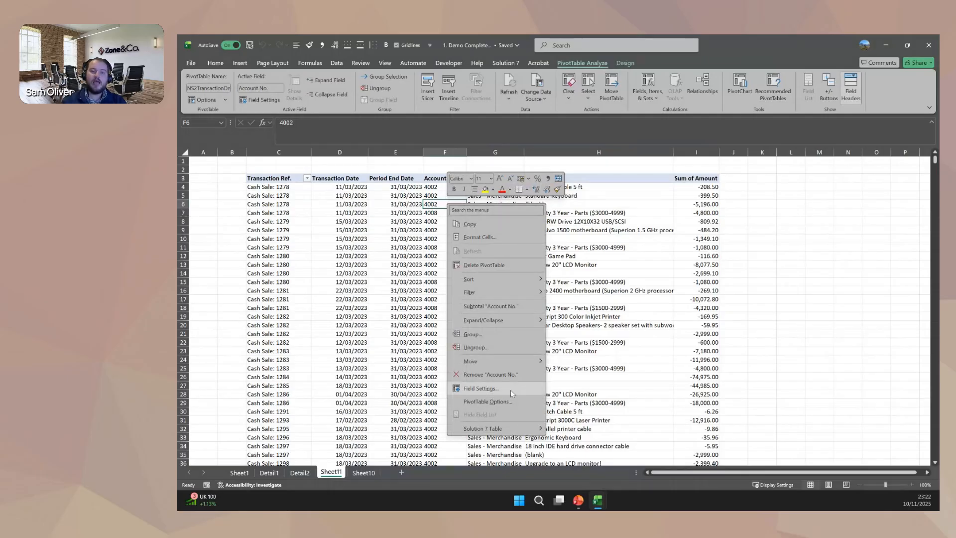
mouse_move(497, 429)
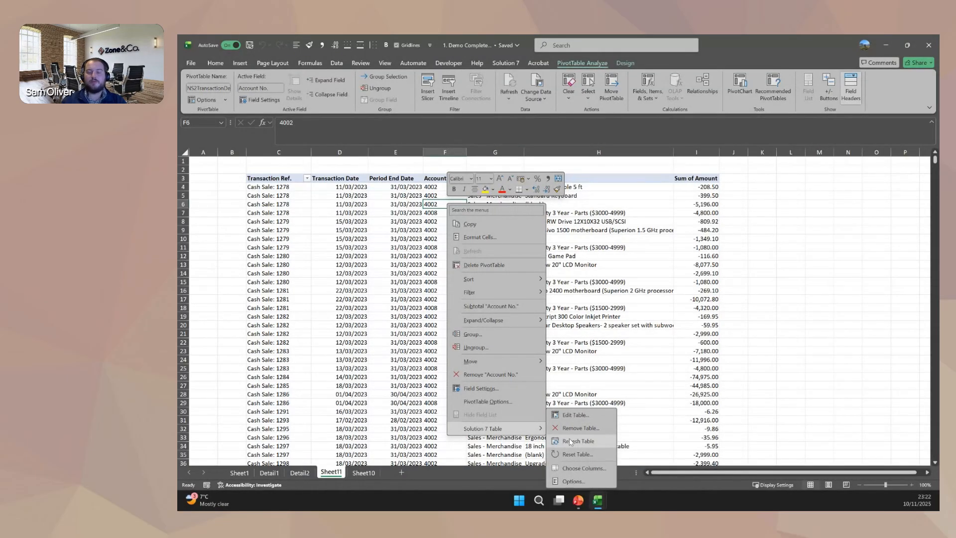
click(583, 468)
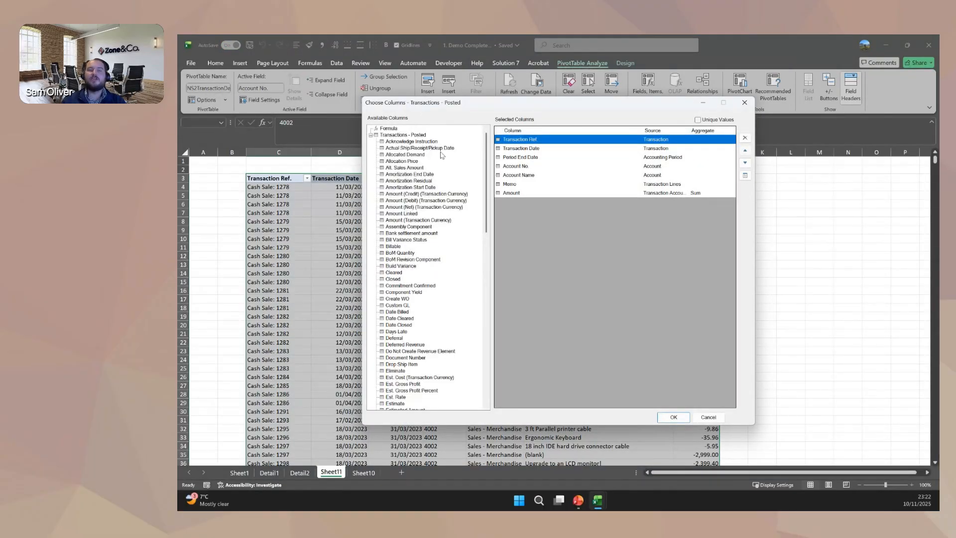
click(707, 417)
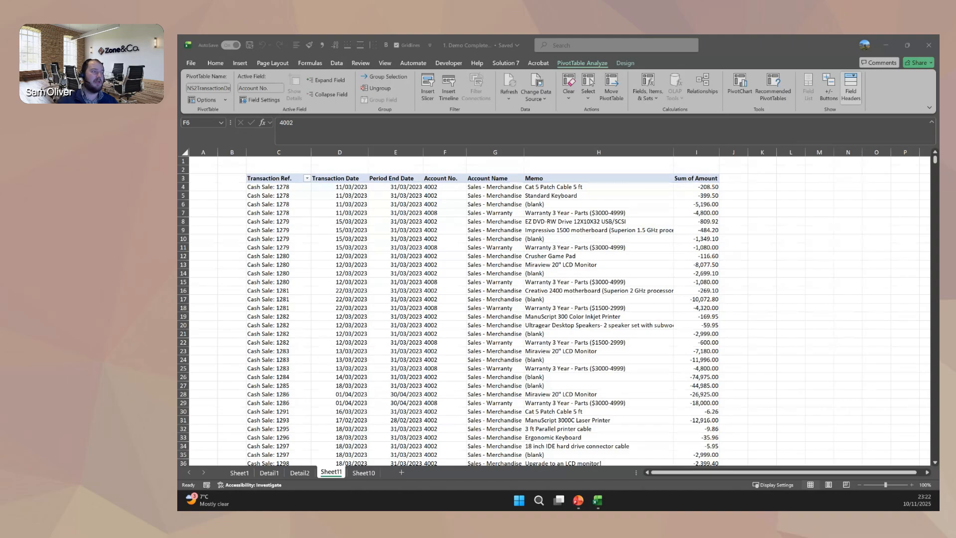
Switch to the Budget Template workbook and maximize its window.
key(super+d)
key(super+d)
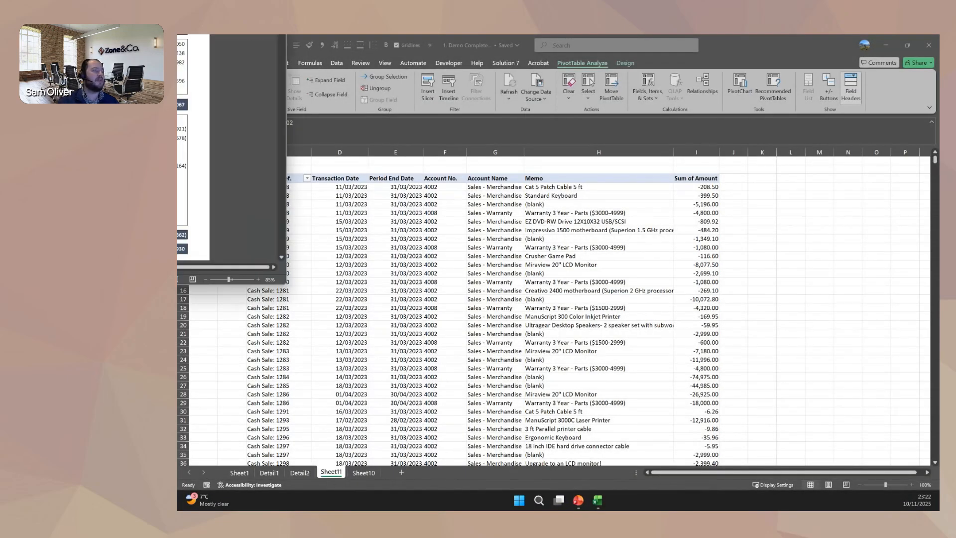
drag(178, 38, 710, 133)
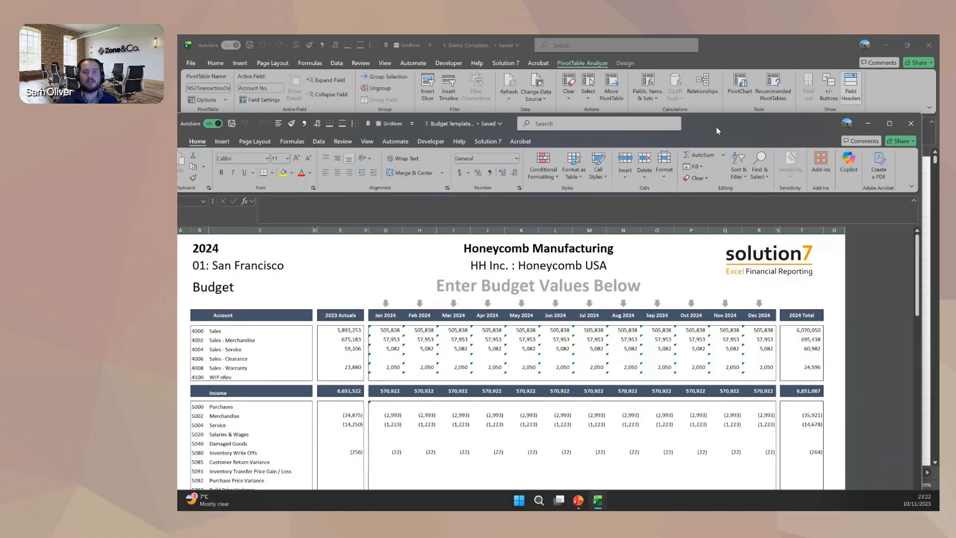
double_click(716, 127)
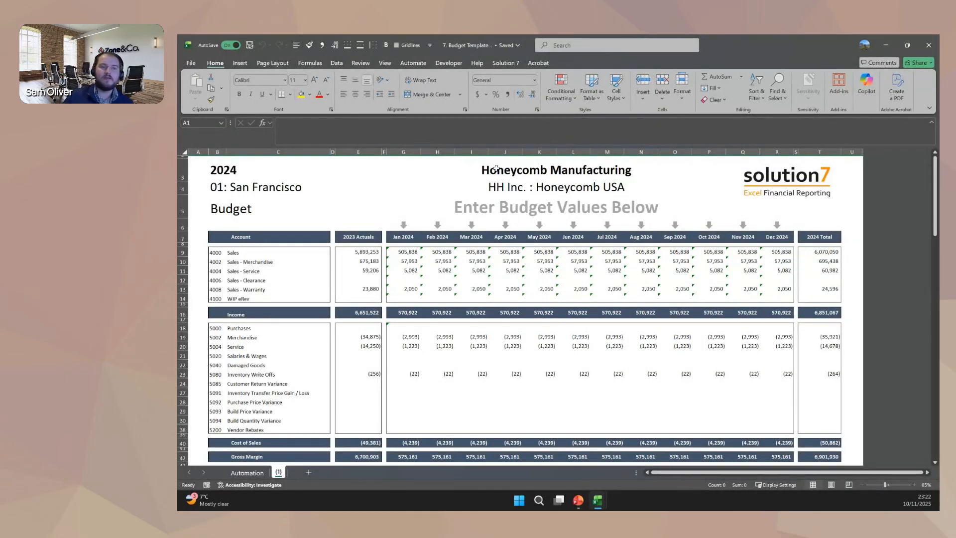
Examine the 2023 Actuals column and the NSGLABAL function arguments behind the figure for account 4000 Sales.
click(358, 152)
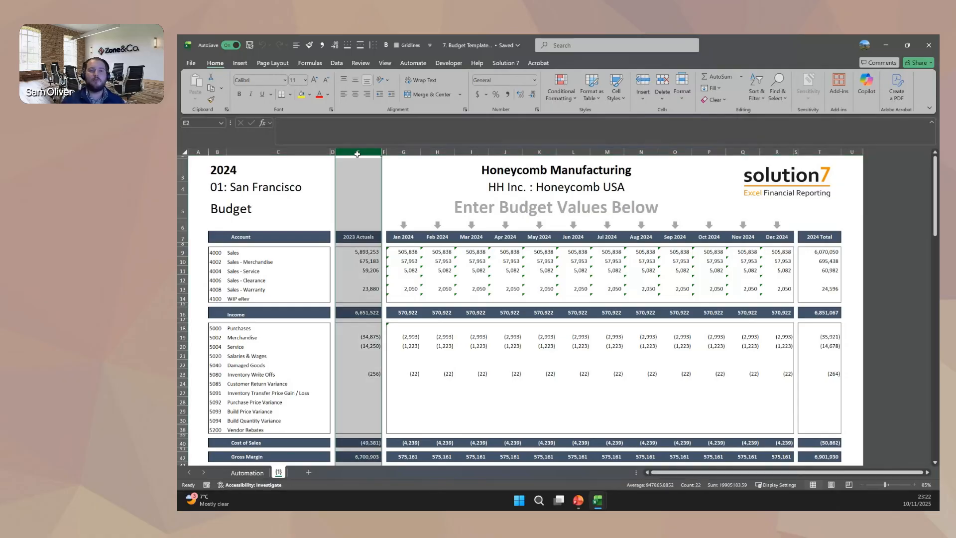
click(364, 251)
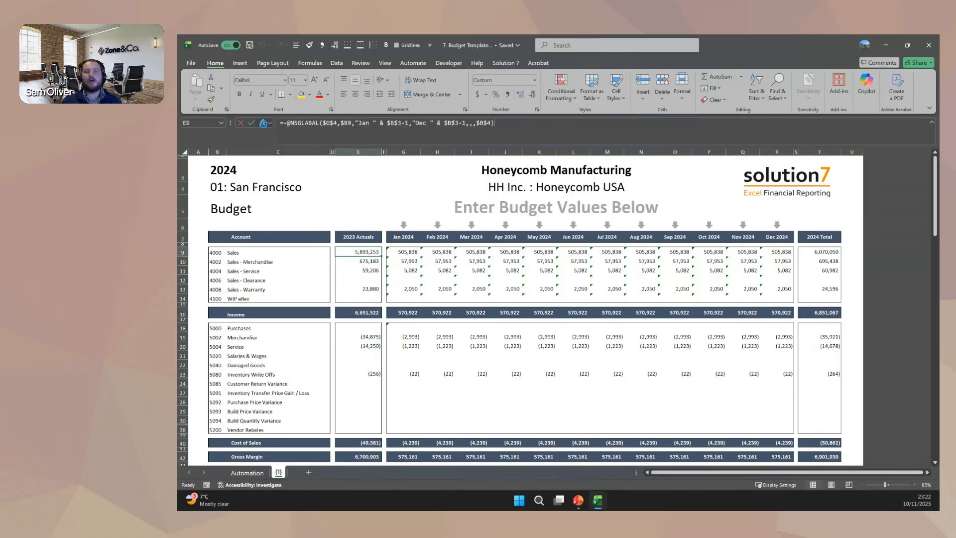
click(263, 123)
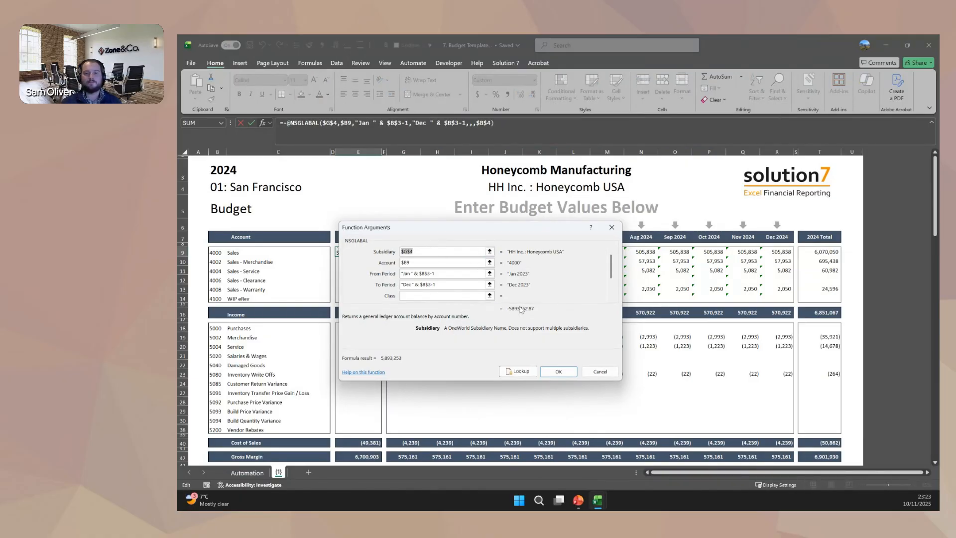
click(596, 372)
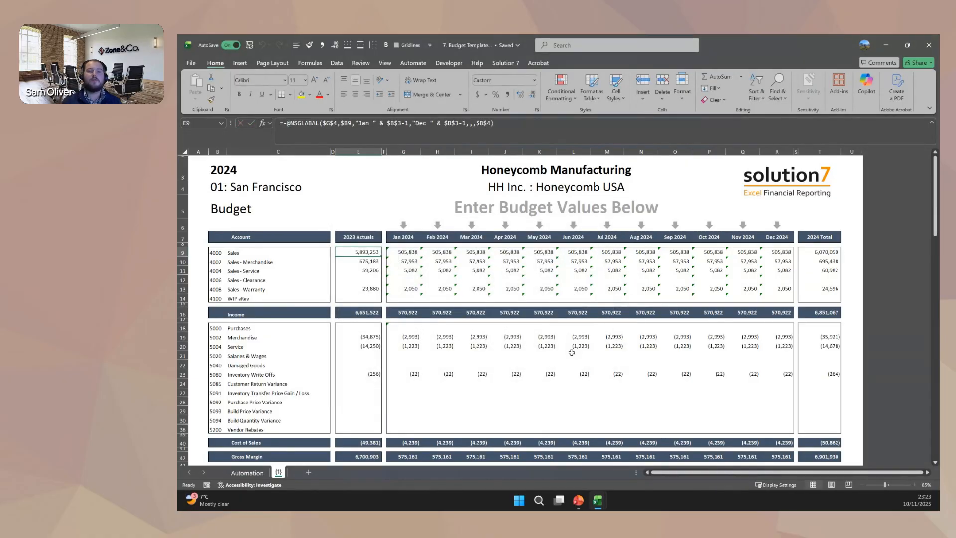
Inspect the formula behind the Jan 2024 budget value for account 4000 Sales, leaving it unedited.
click(407, 254)
click(356, 128)
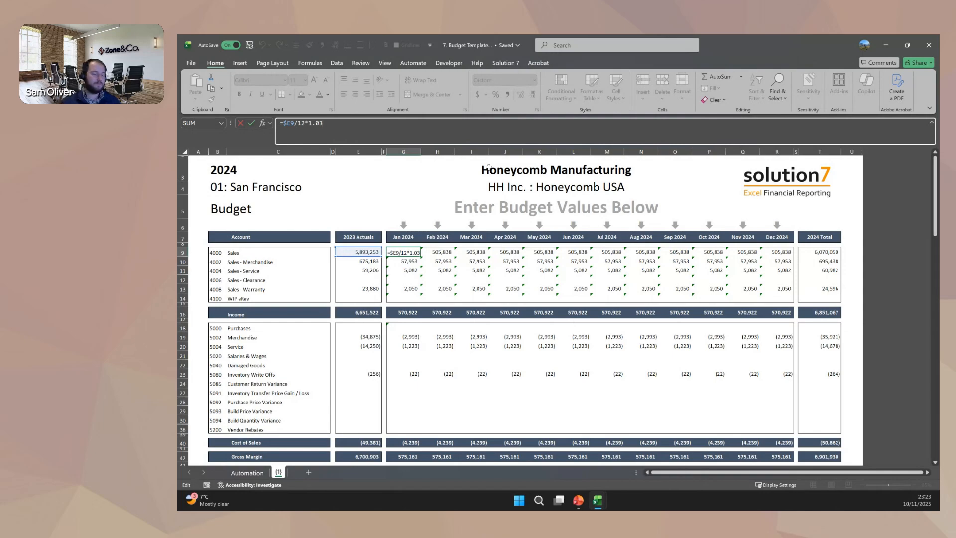
key(Escape)
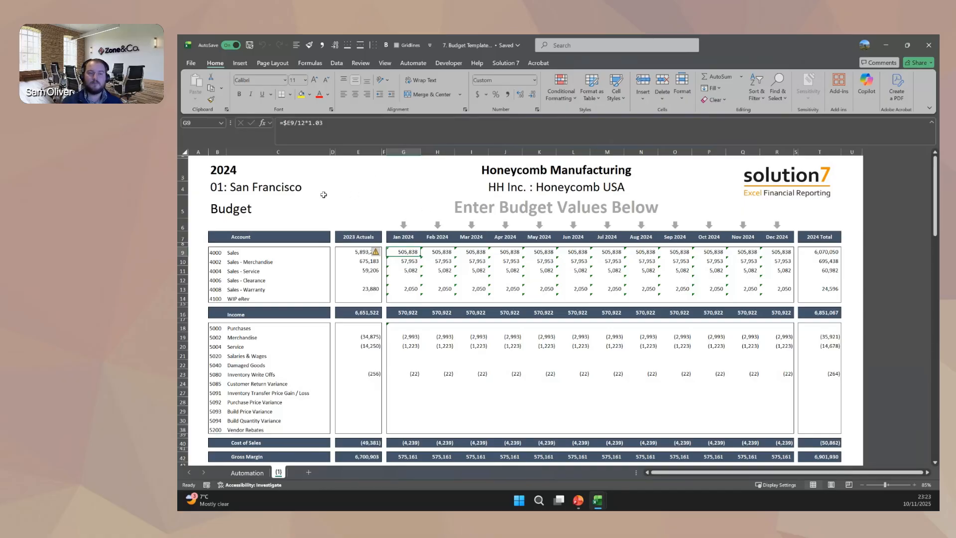
View the list of selectable locations for the budget's location cell without choosing another one.
click(232, 190)
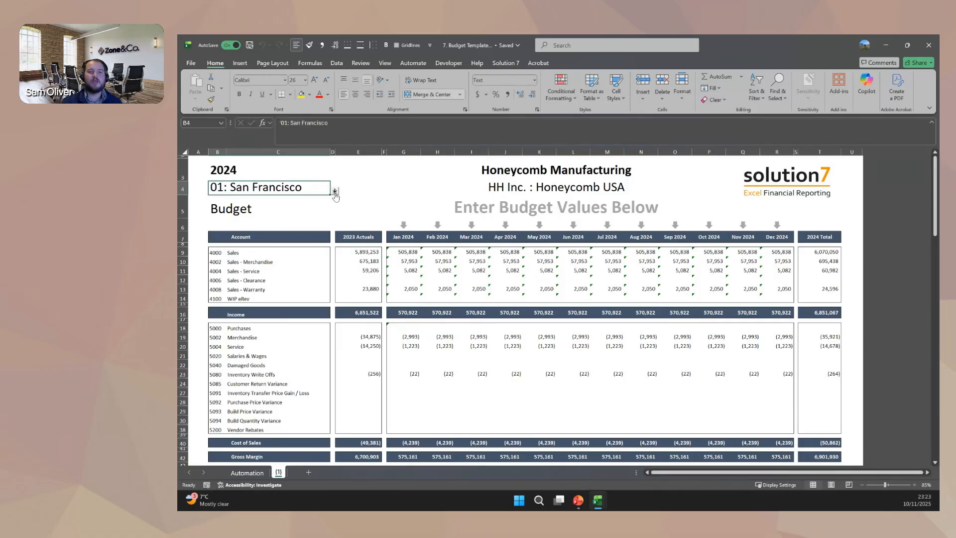
click(335, 191)
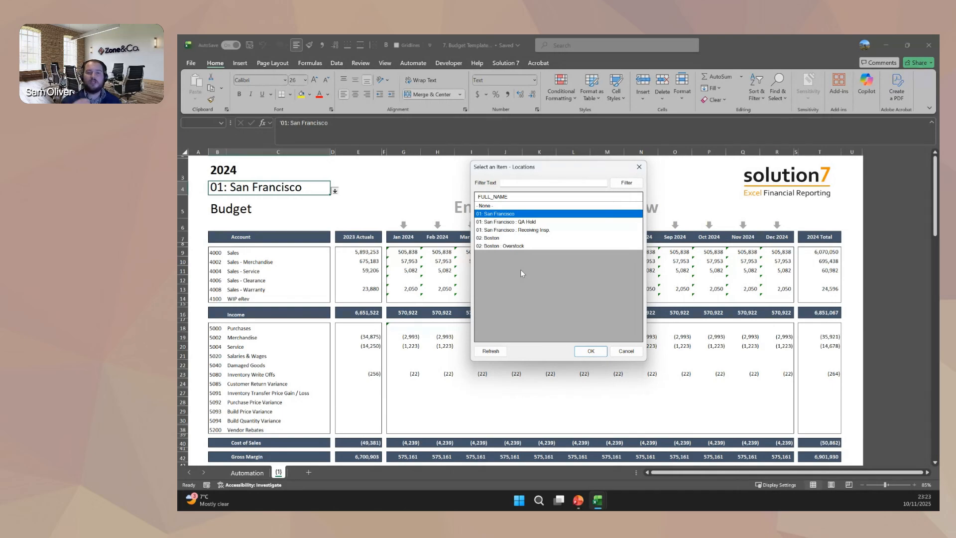
click(630, 353)
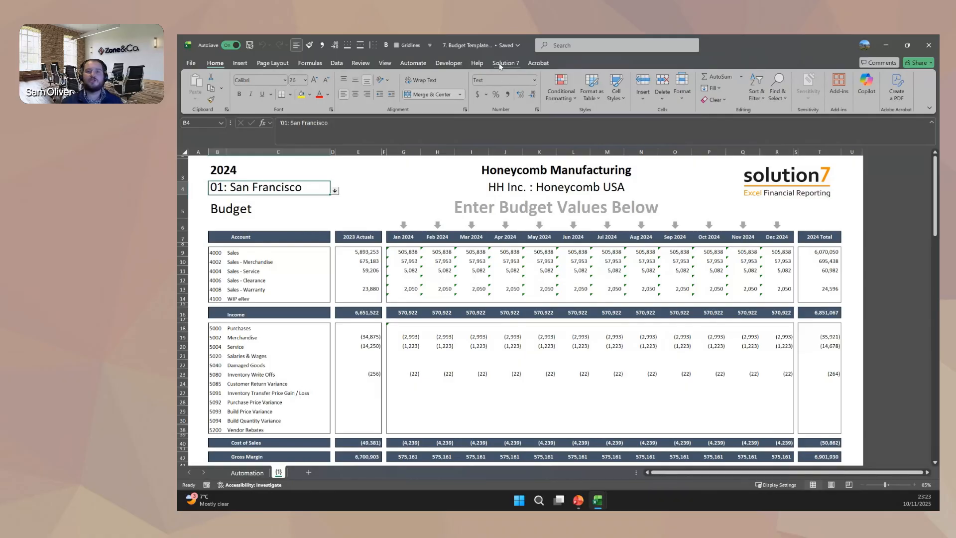
Open the Automation sheet and examine the location values listed under Cell 1.
click(500, 63)
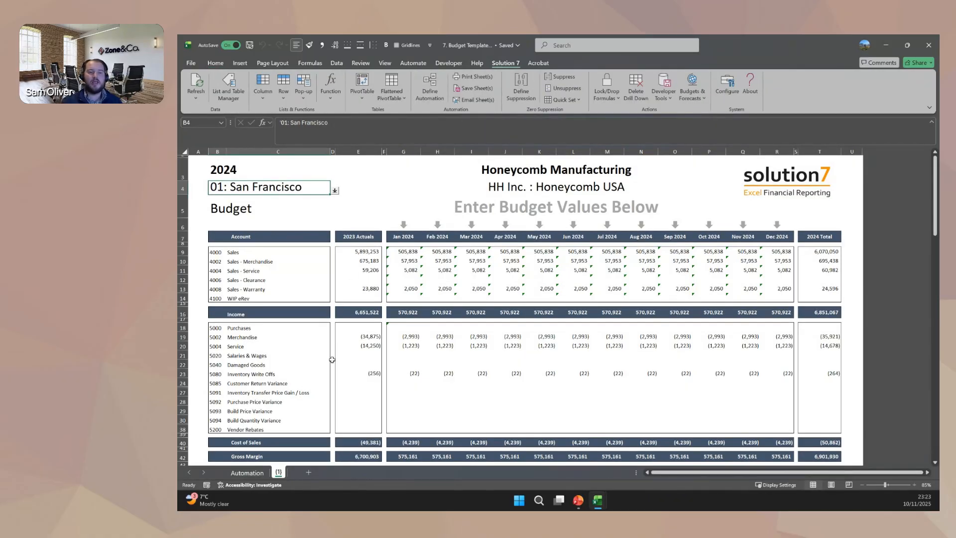
click(248, 474)
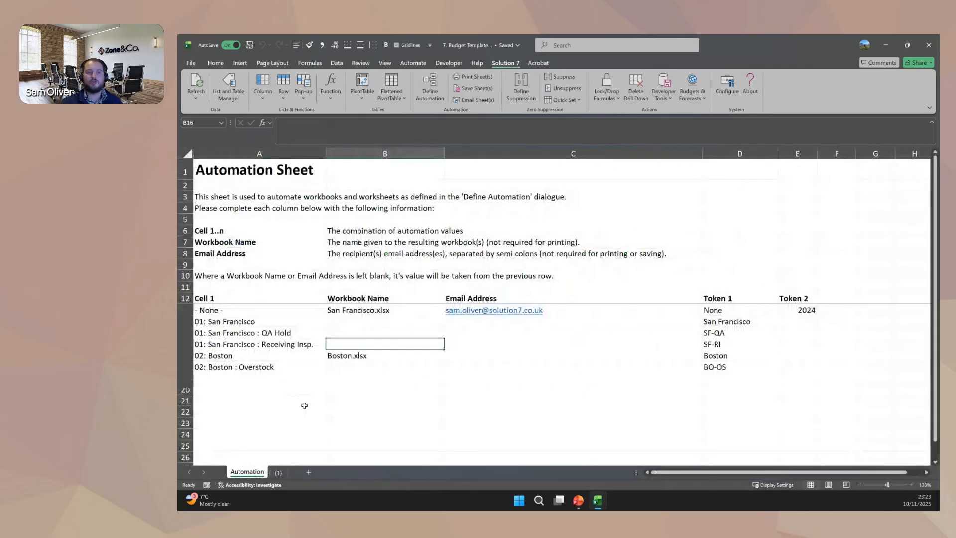
click(266, 154)
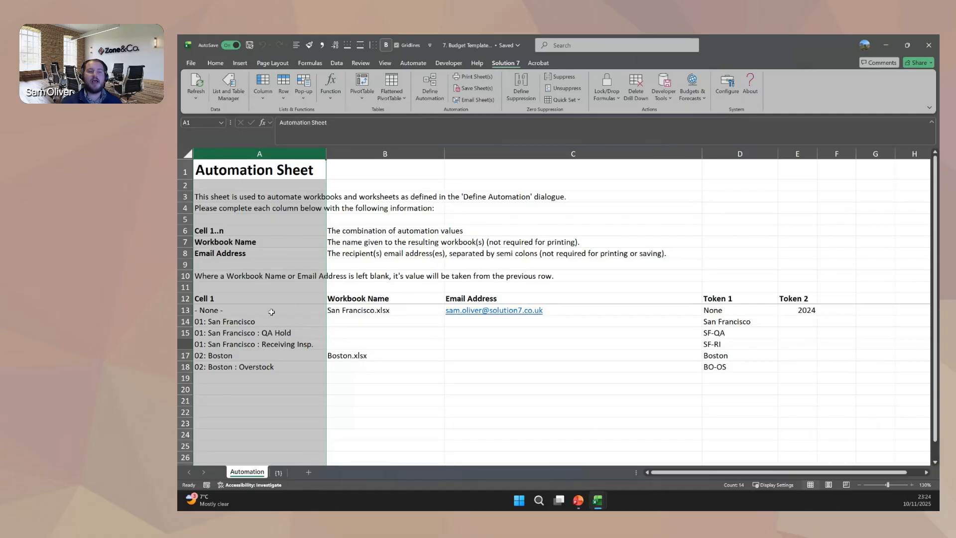
click(248, 309)
drag(248, 310, 250, 361)
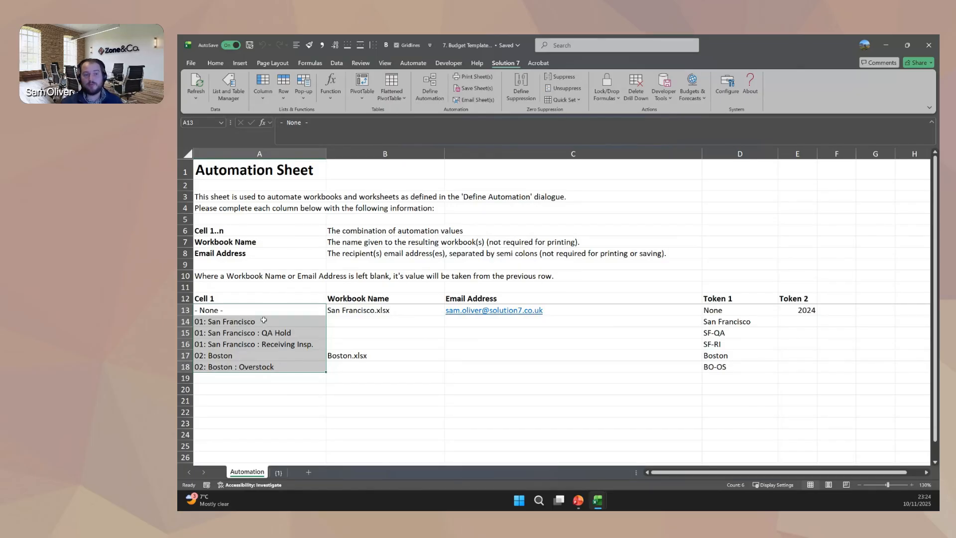
drag(245, 310, 240, 364)
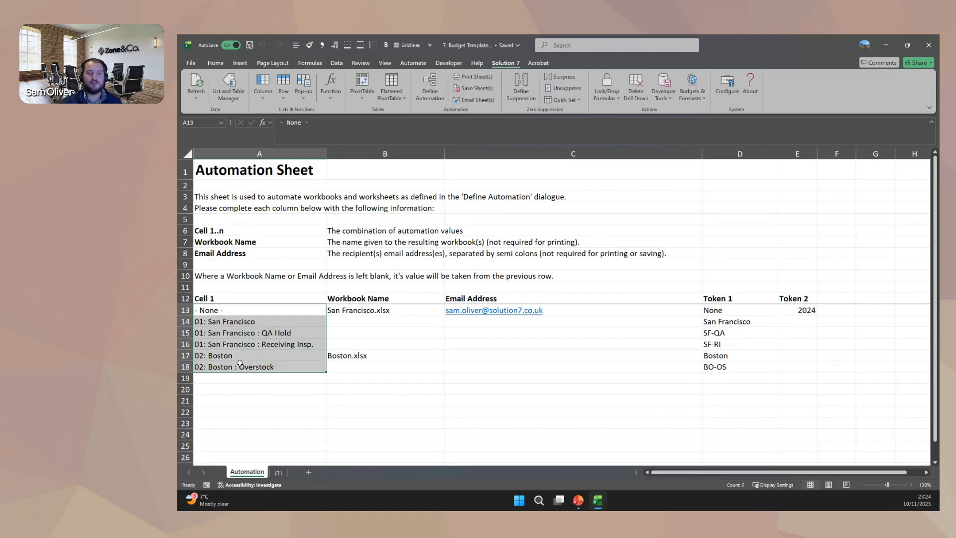
Examine the Workbook Name and Email Address columns of the Automation sheet and the location rows grouped under each workbook.
click(403, 152)
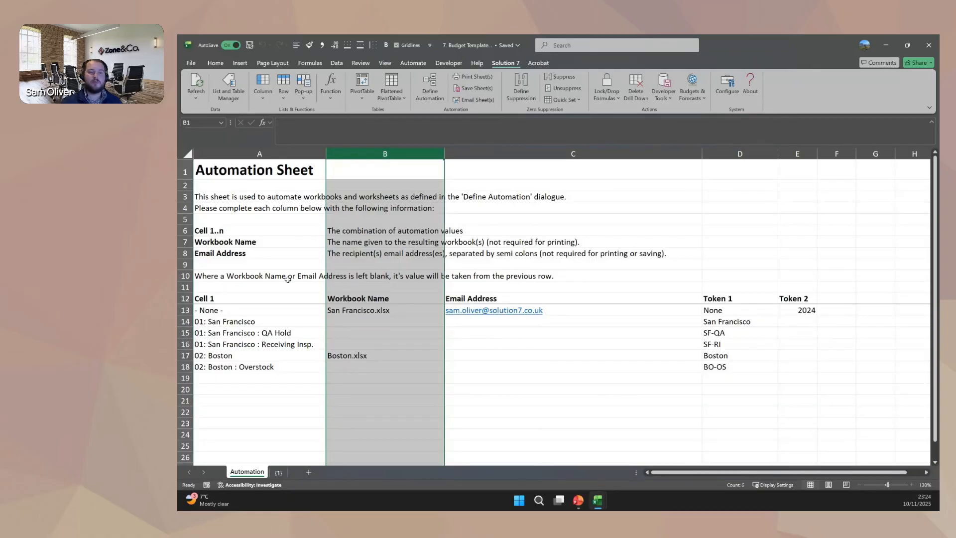
click(334, 310)
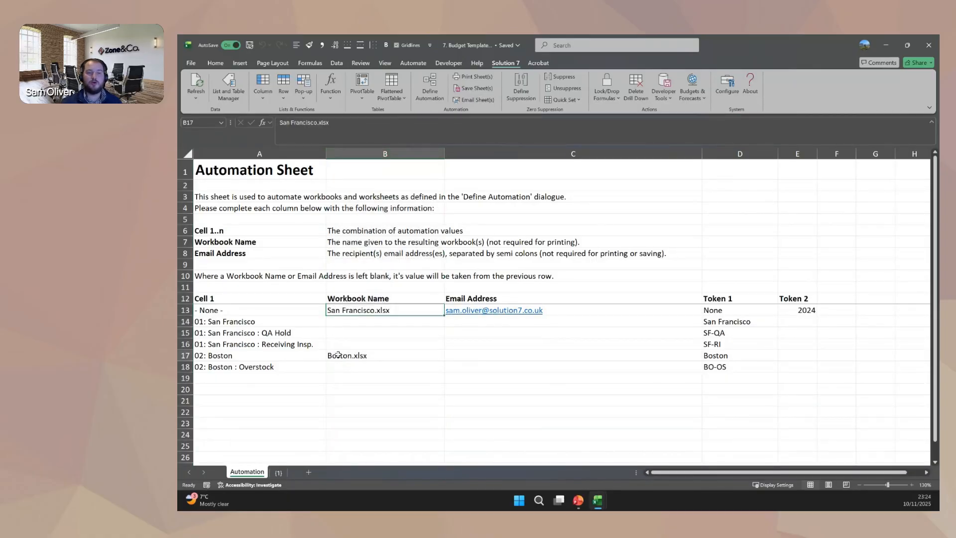
click(371, 311)
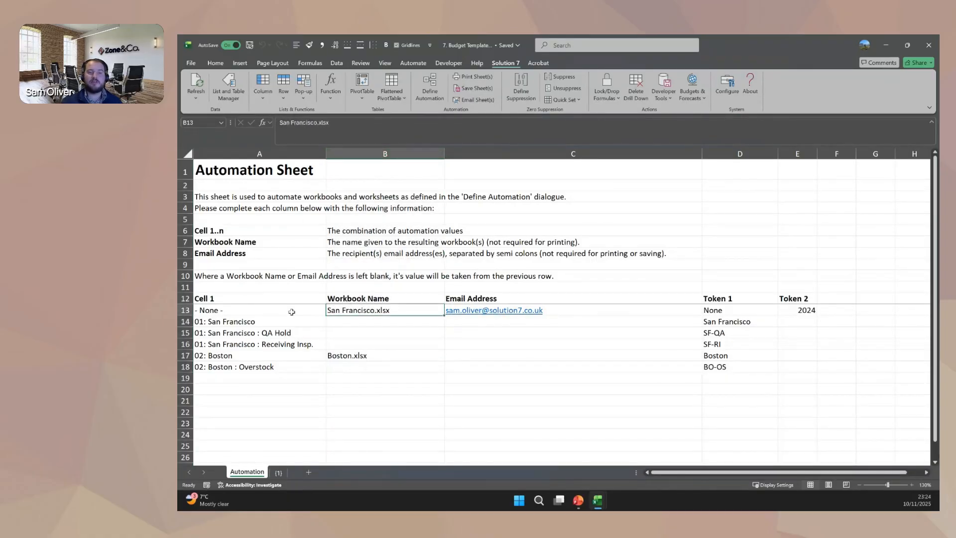
drag(291, 312, 291, 367)
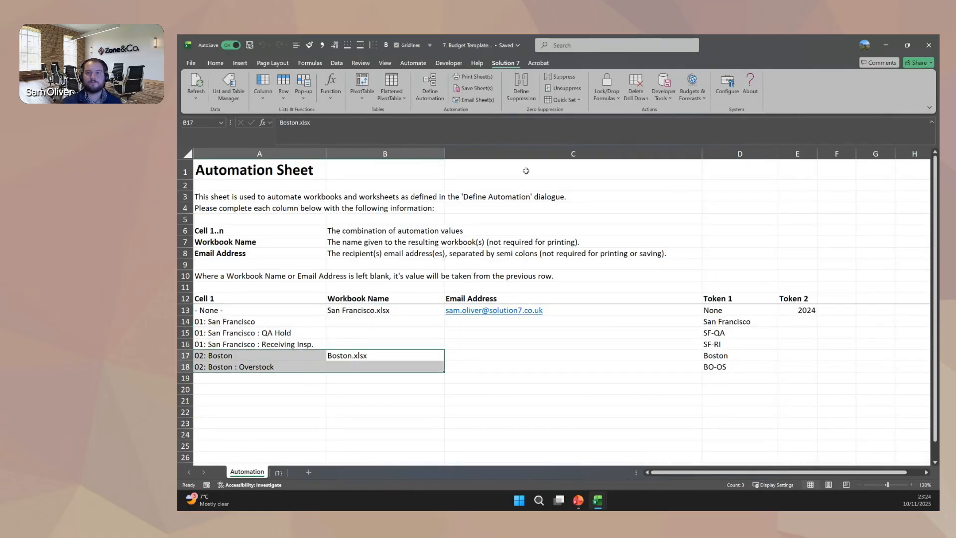
click(541, 153)
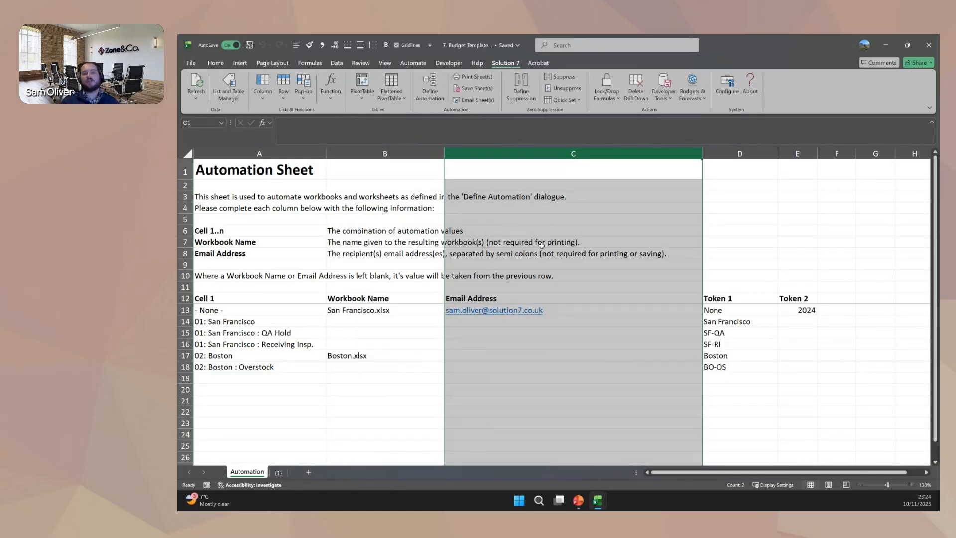
click(557, 346)
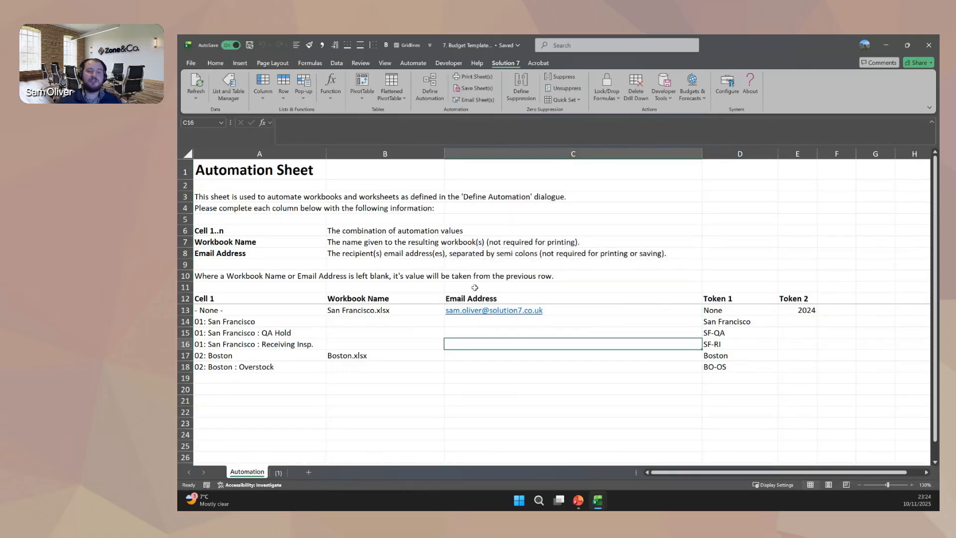
Try adding a second recipient's e-mail address to the San Francisco.xlsx row, then remove the added address text.
key(Up)
key(Up)
key(Up)
click(388, 125)
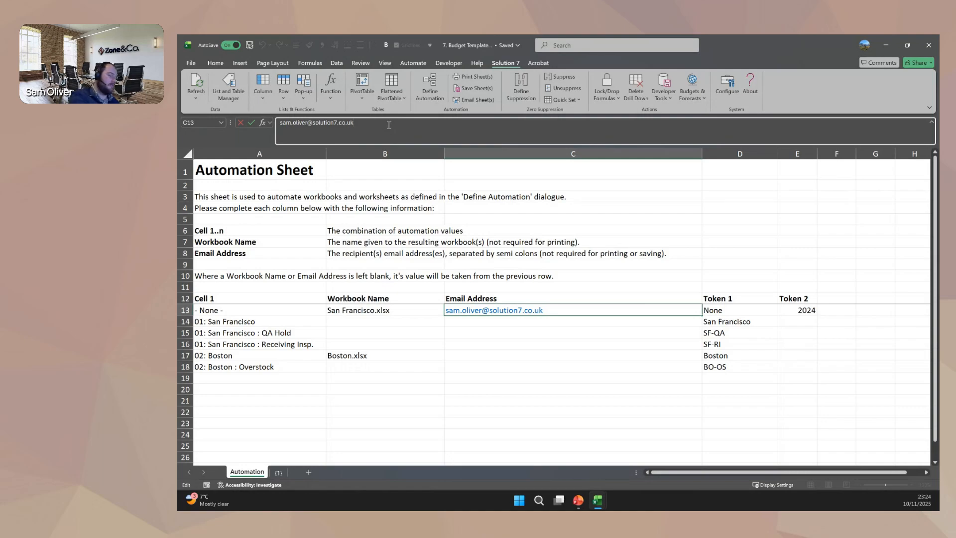
text(;)
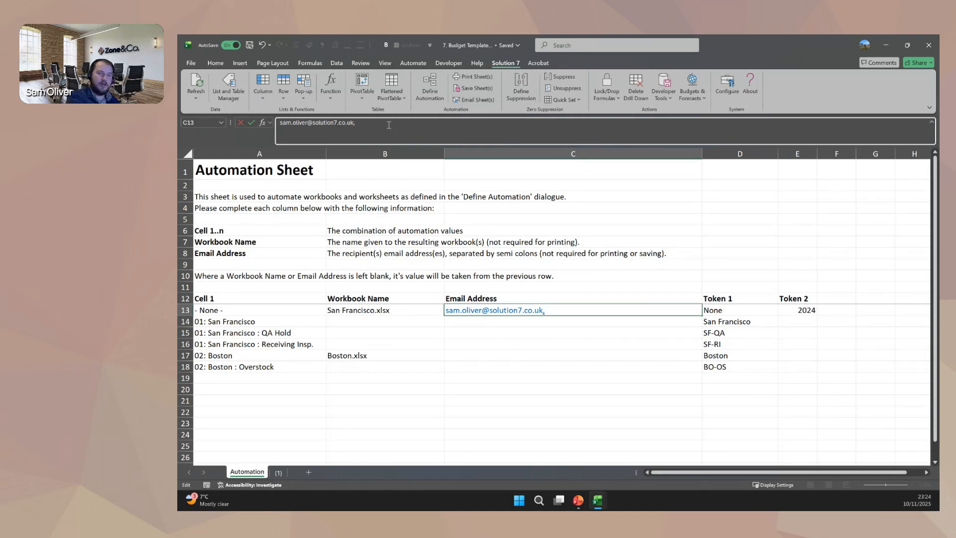
text( s)
text( phil.jos)
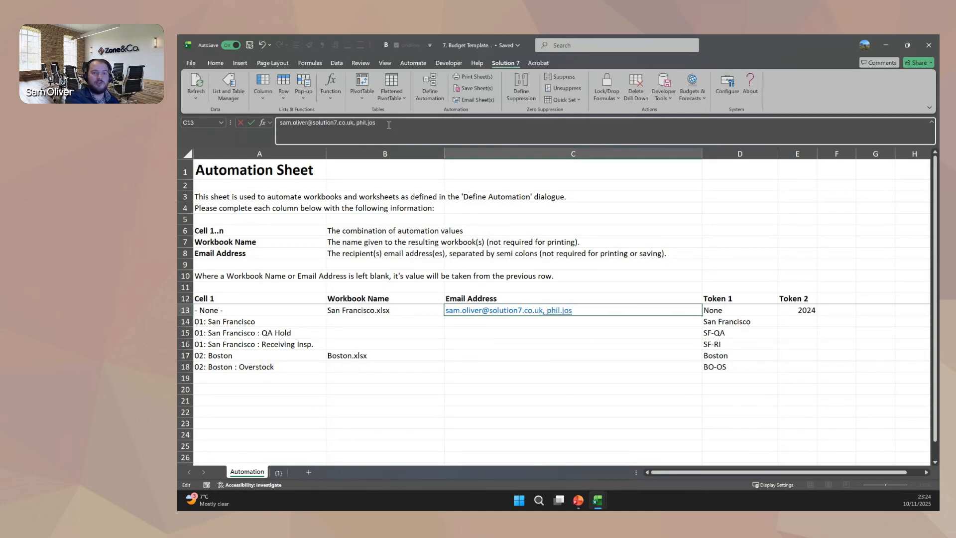
key(BackSpace)
key(BackSpace)
key(BackSpace)
key(BackSpace)
key(BackSpace)
key(BackSpace)
key(BackSpace)
key(BackSpace)
key(BackSpace)
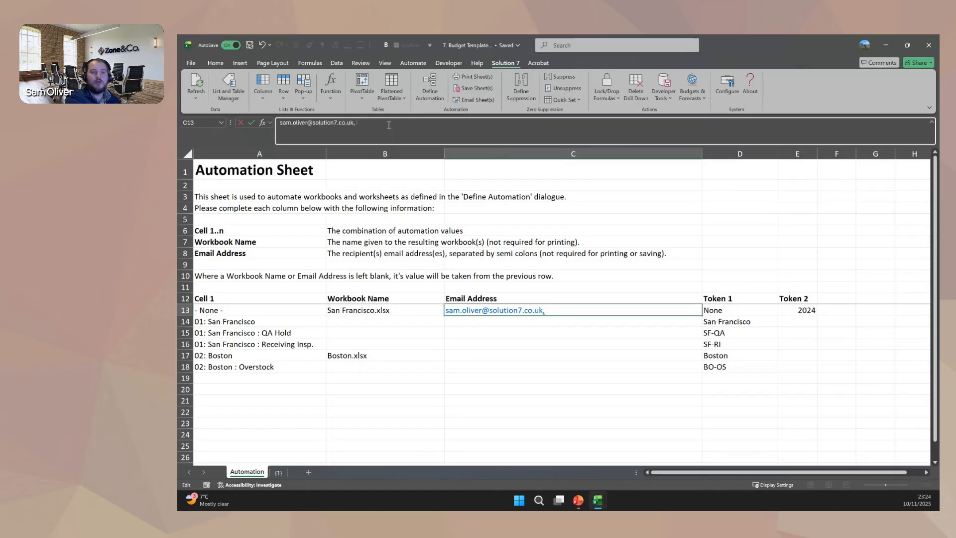
key(Return)
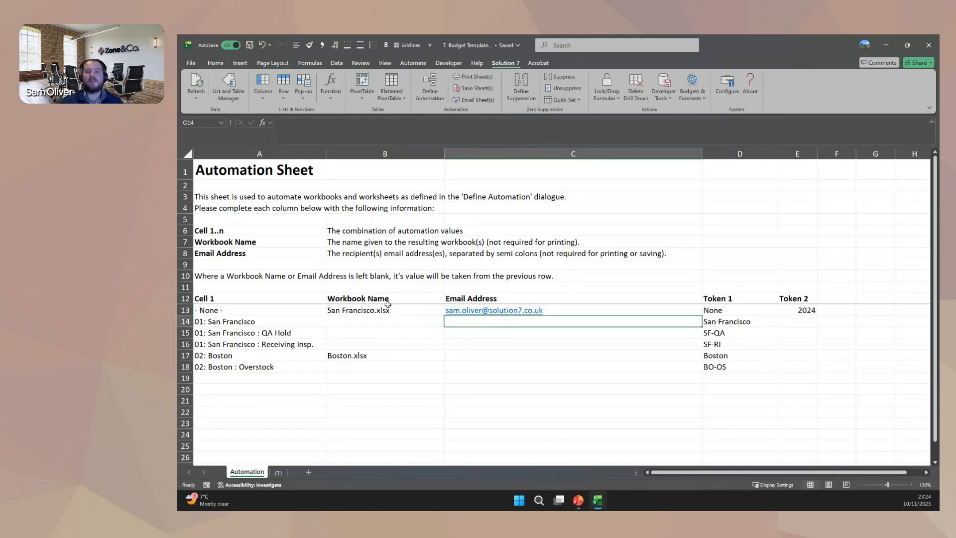
Try entering a separate recipient's e-mail address for the Boston.xlsx row, then clear the entry.
drag(387, 306, 547, 367)
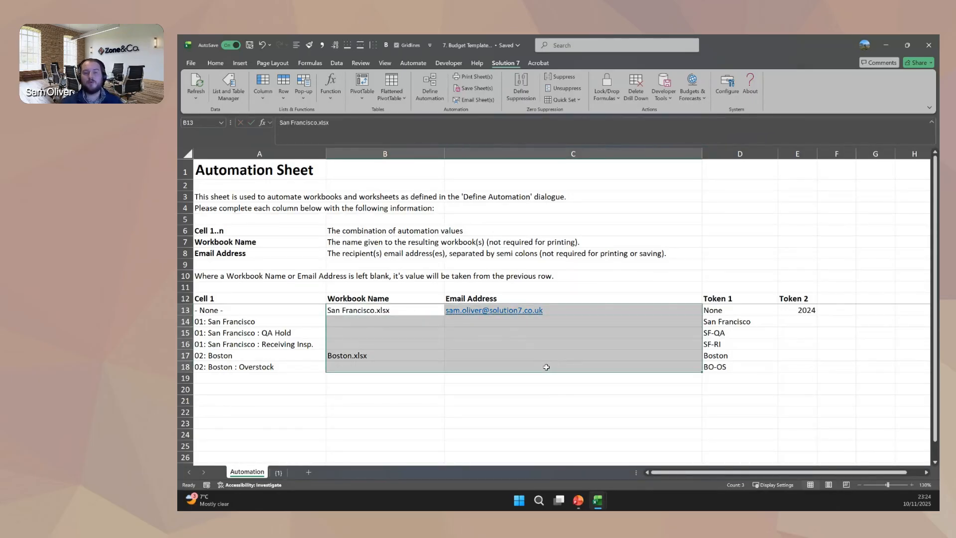
click(494, 356)
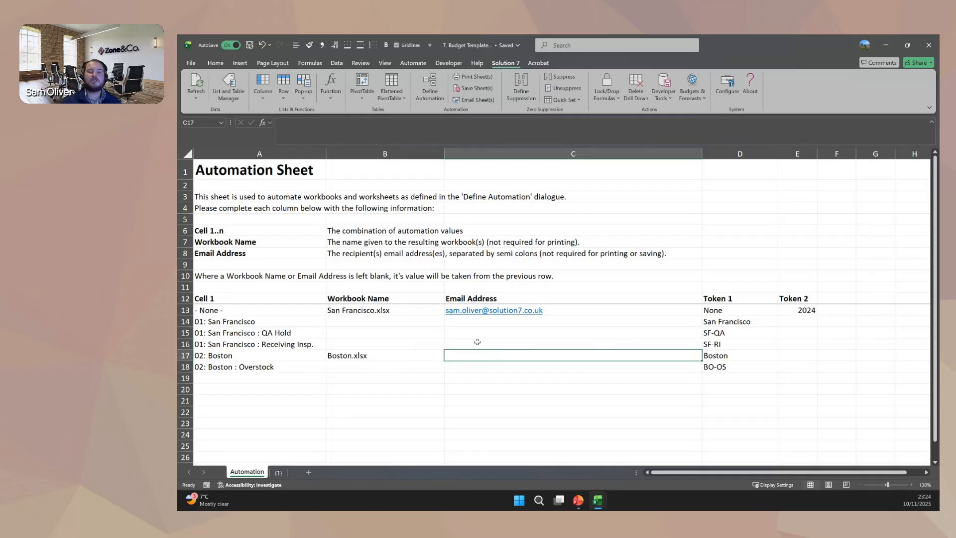
click(405, 310)
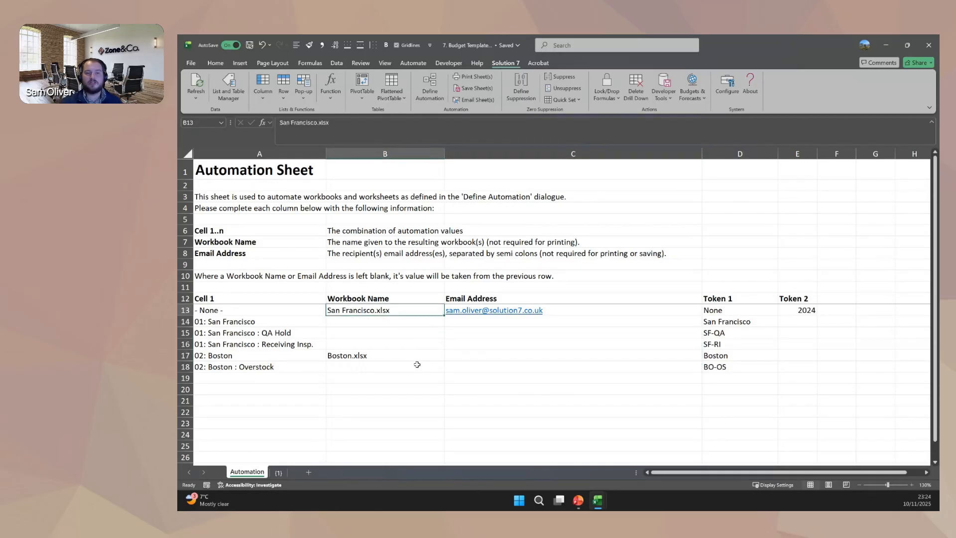
click(469, 360)
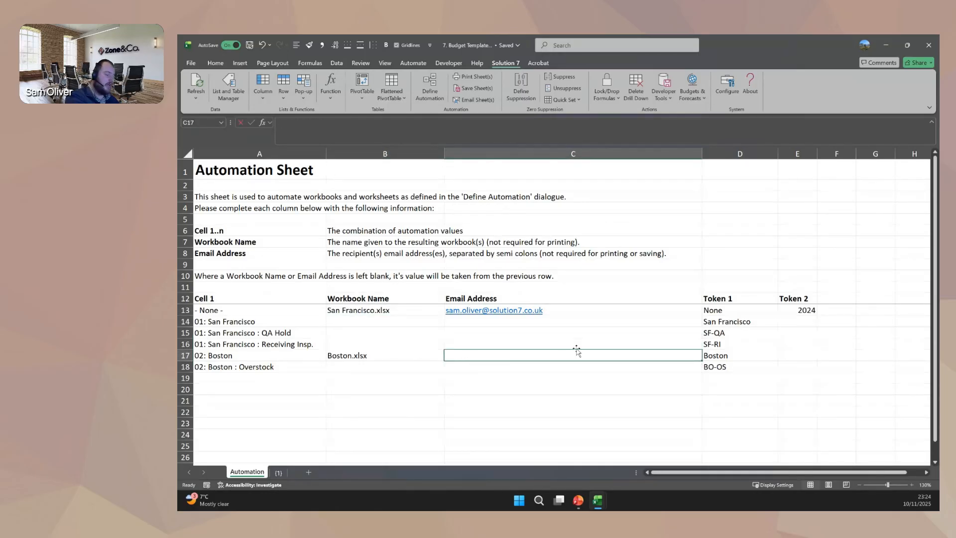
text(phil)
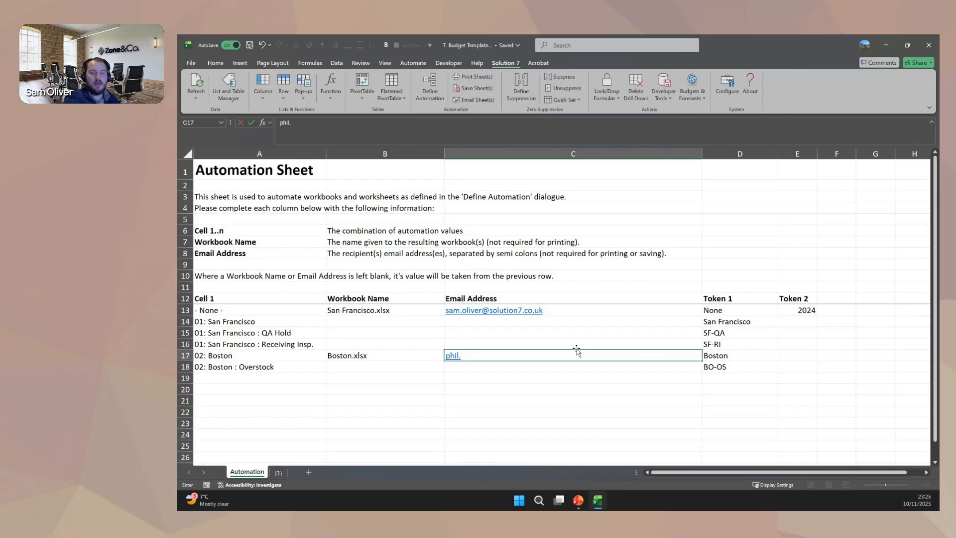
text(.jose)
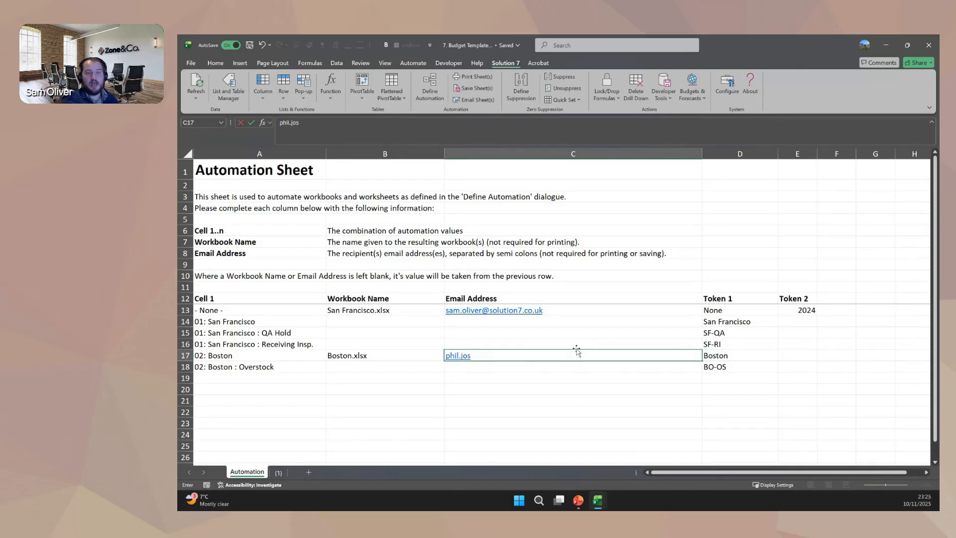
key(BackSpace)
key(BackSpace)
key(BackSpace)
key(BackSpace)
key(BackSpace)
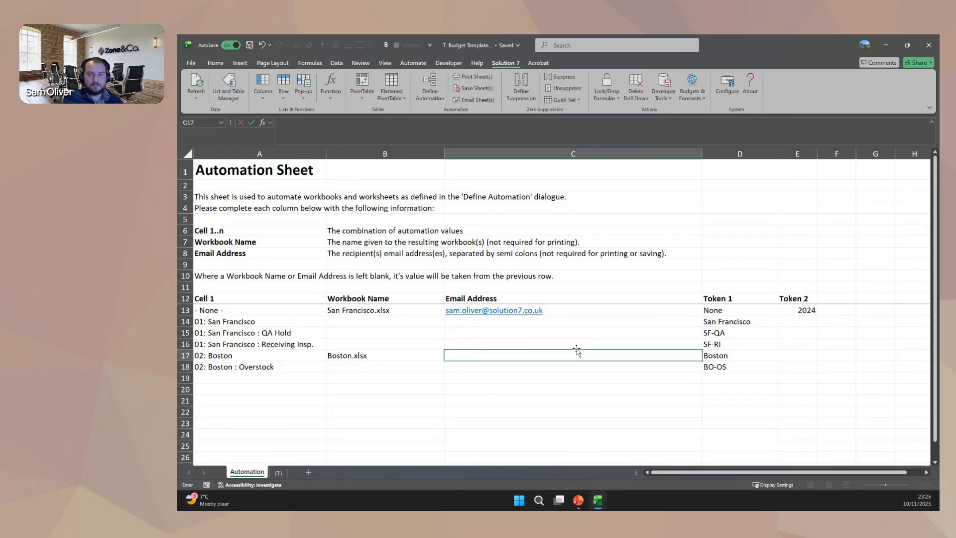
key(Return)
key(Up)
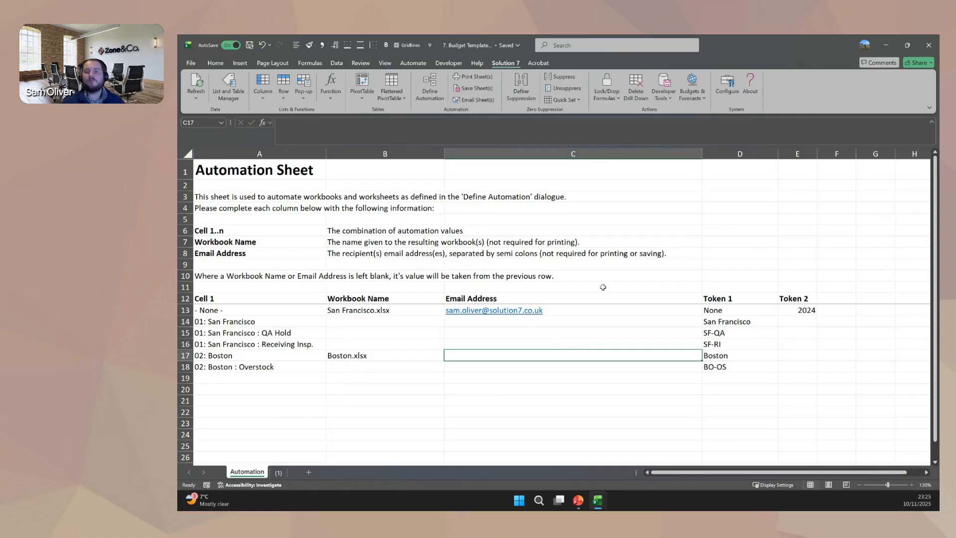
Examine the Token 1 and Token 2 columns and the individual Token 1 values for the locations.
drag(740, 154, 791, 153)
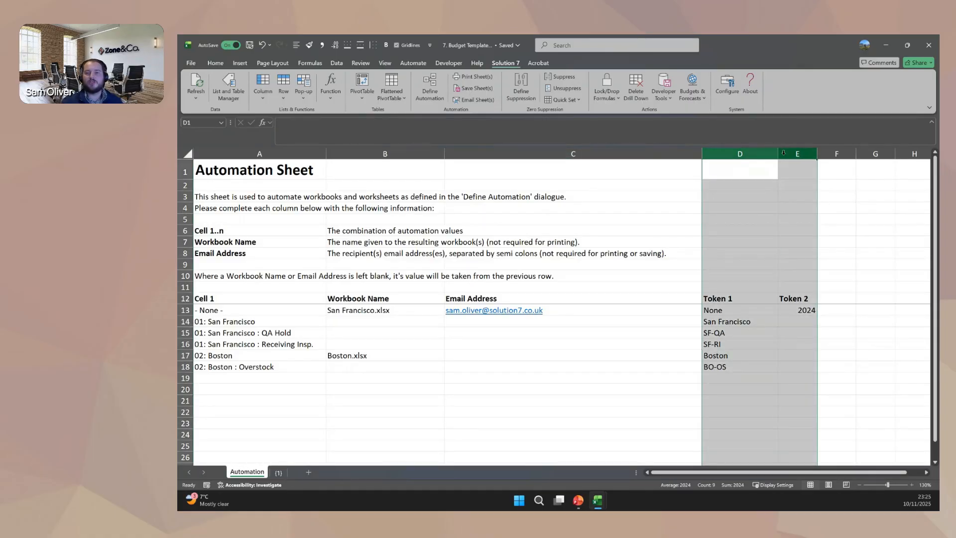
click(751, 154)
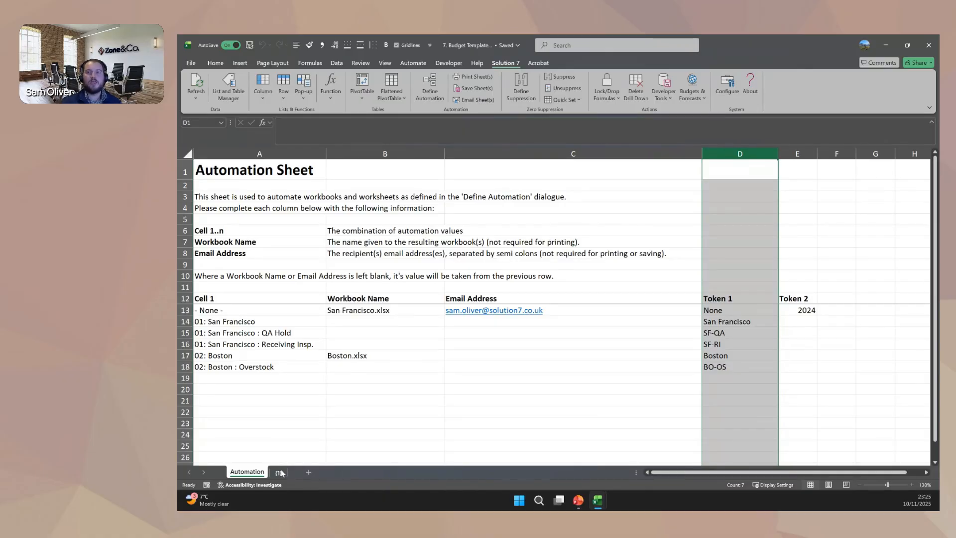
click(722, 312)
click(722, 322)
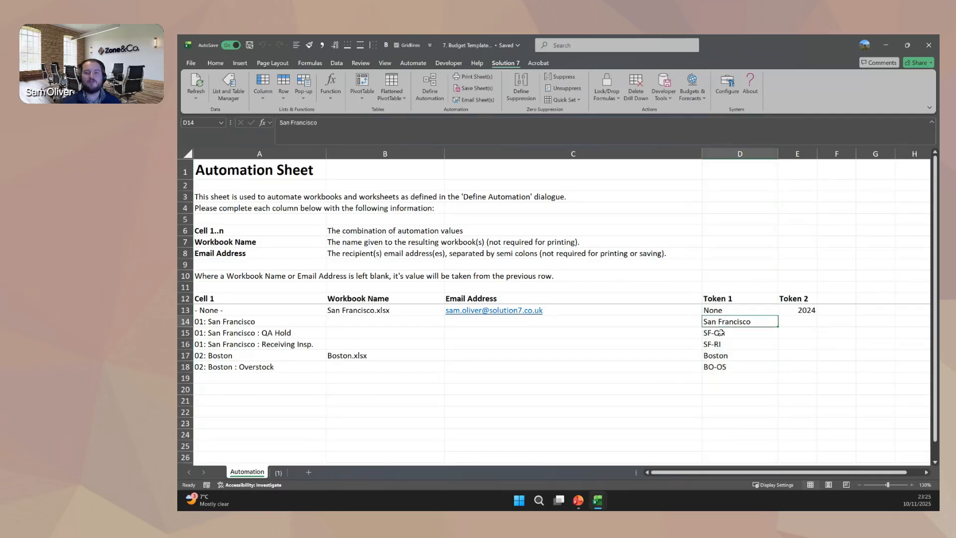
click(720, 333)
click(716, 355)
click(715, 346)
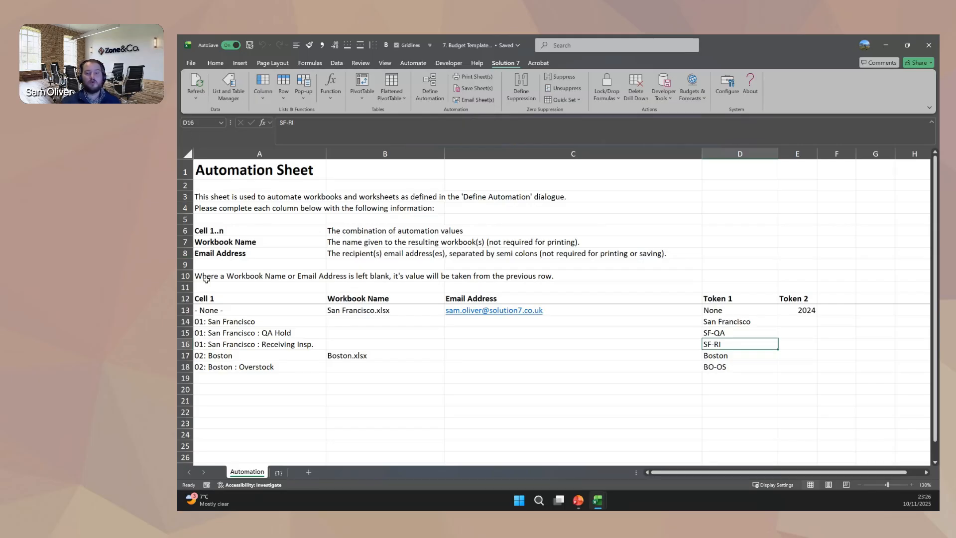
Switch to the San Francisco.xlsx workbook and review its None, San Francisco, SF-QA and SF-RI budget sheets, including the location cell.
mouse_move(596, 504)
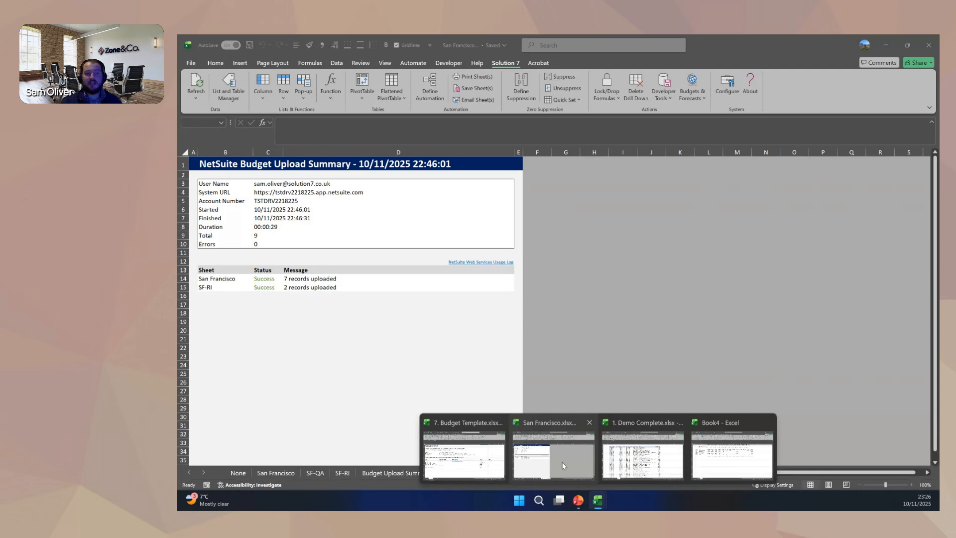
click(561, 462)
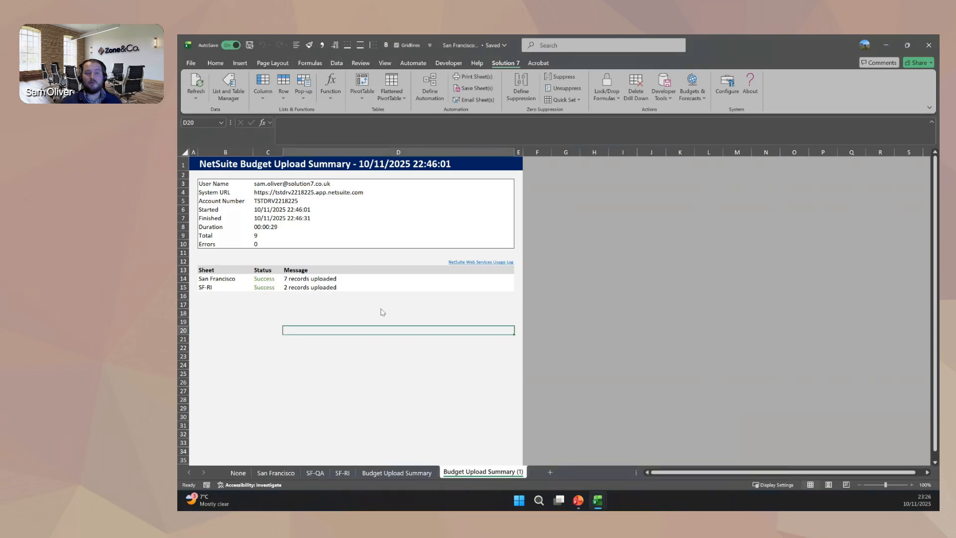
click(241, 472)
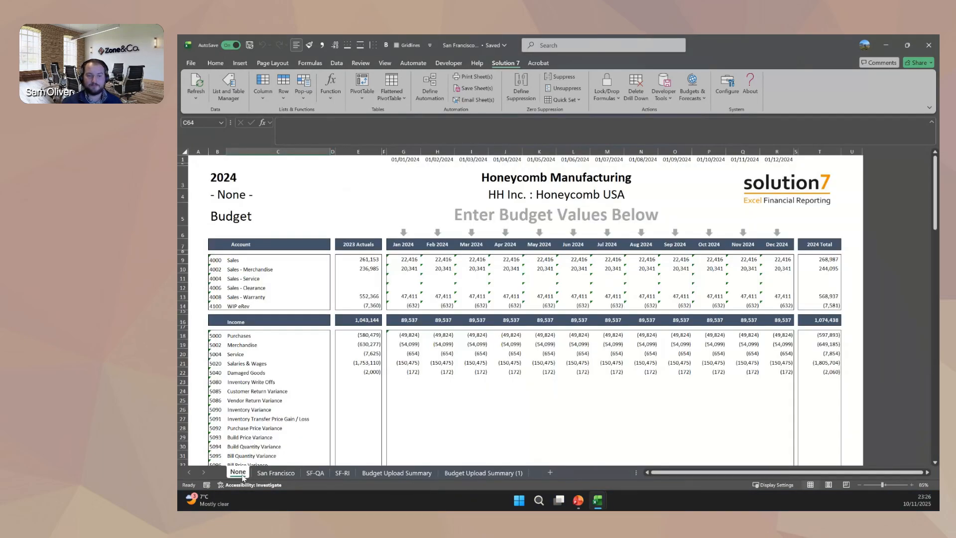
click(273, 473)
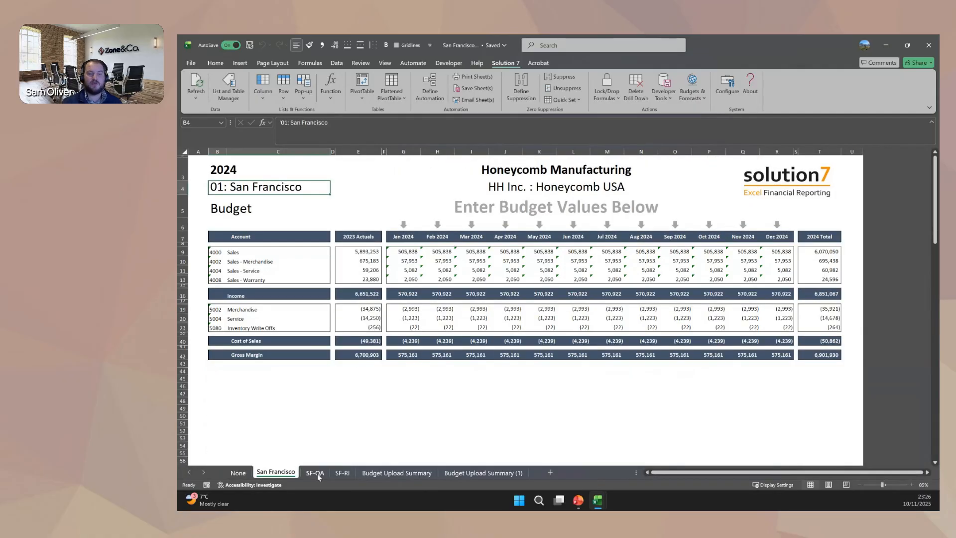
click(316, 475)
click(338, 473)
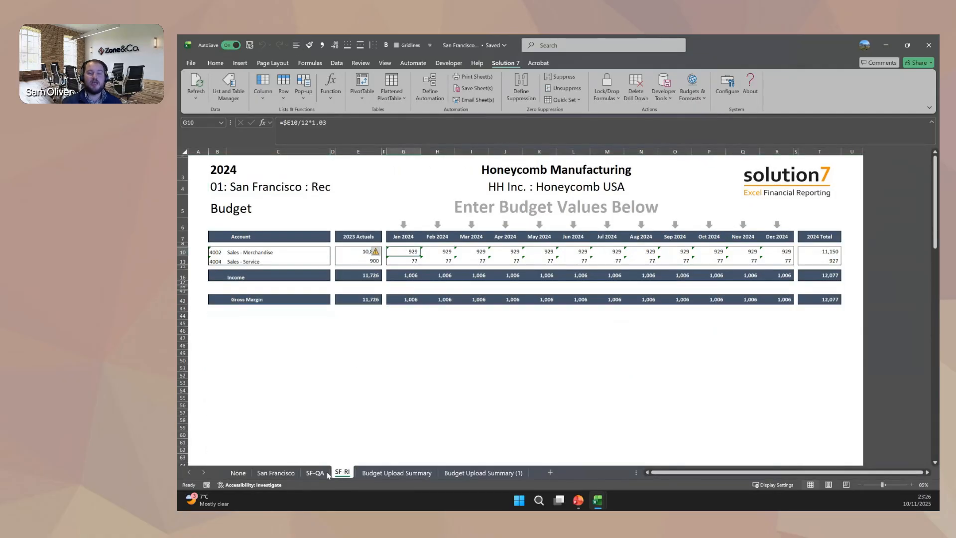
click(315, 472)
click(278, 473)
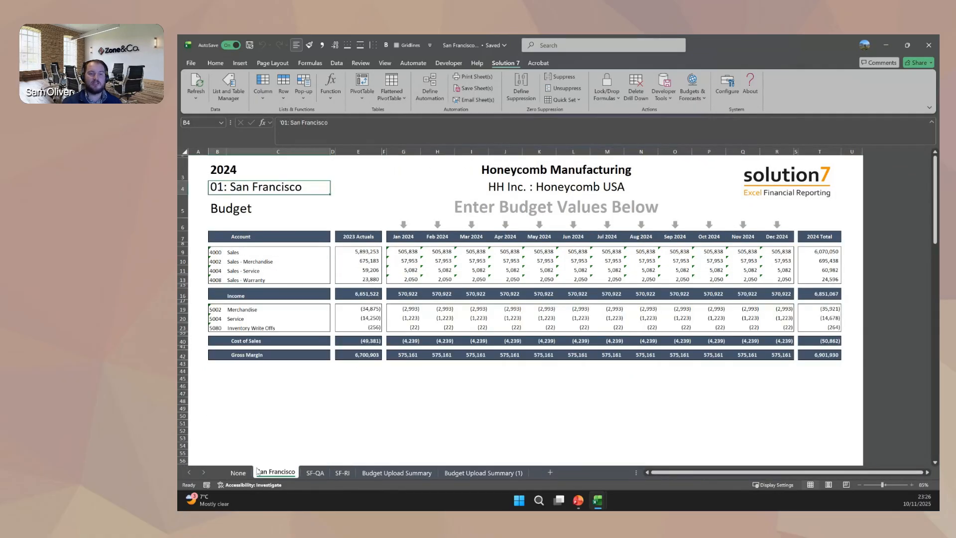
click(245, 473)
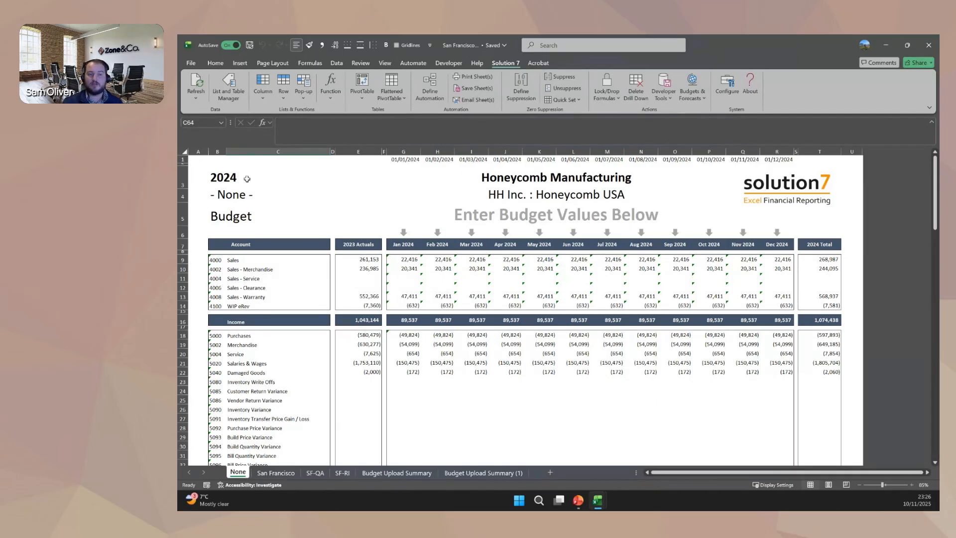
click(260, 196)
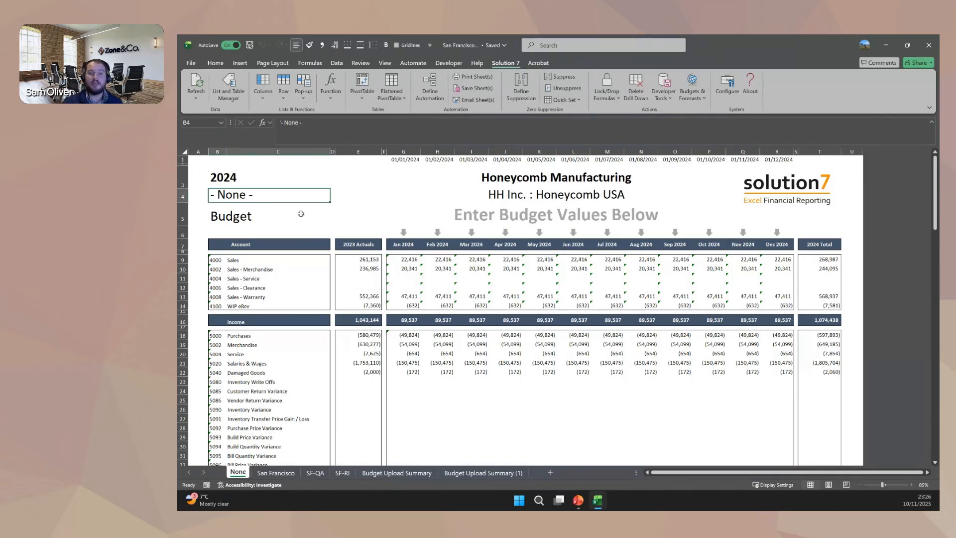
Open the budget worksheet mapping for the San Francisco sheet.
click(277, 474)
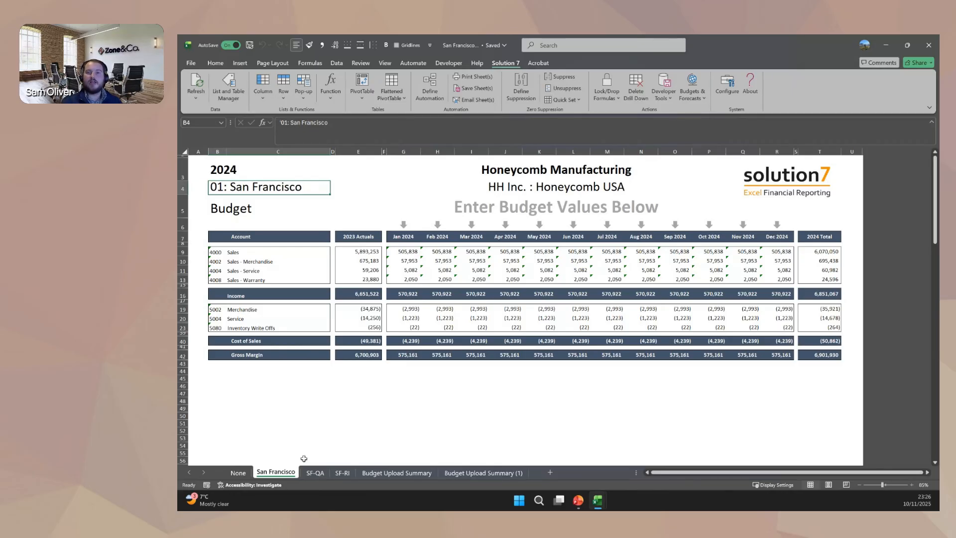
click(692, 89)
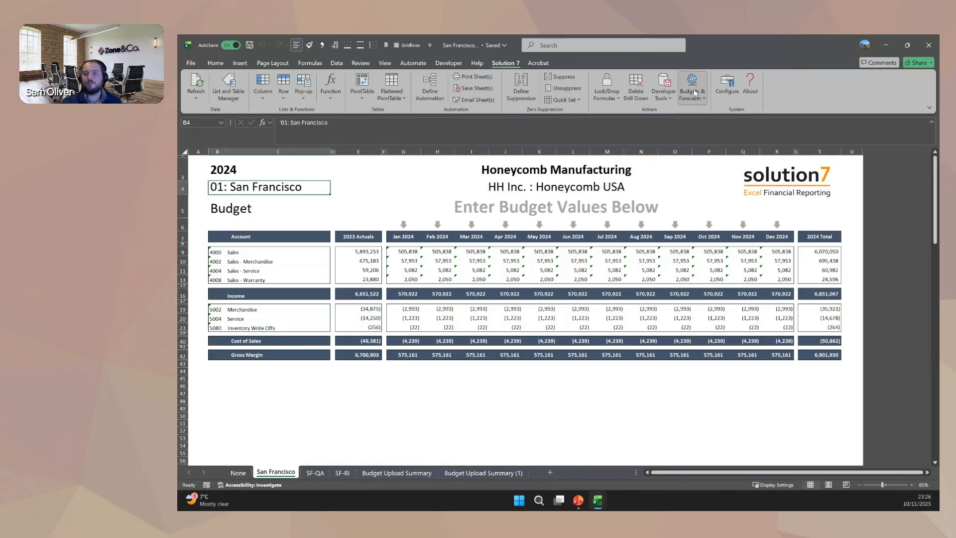
click(724, 112)
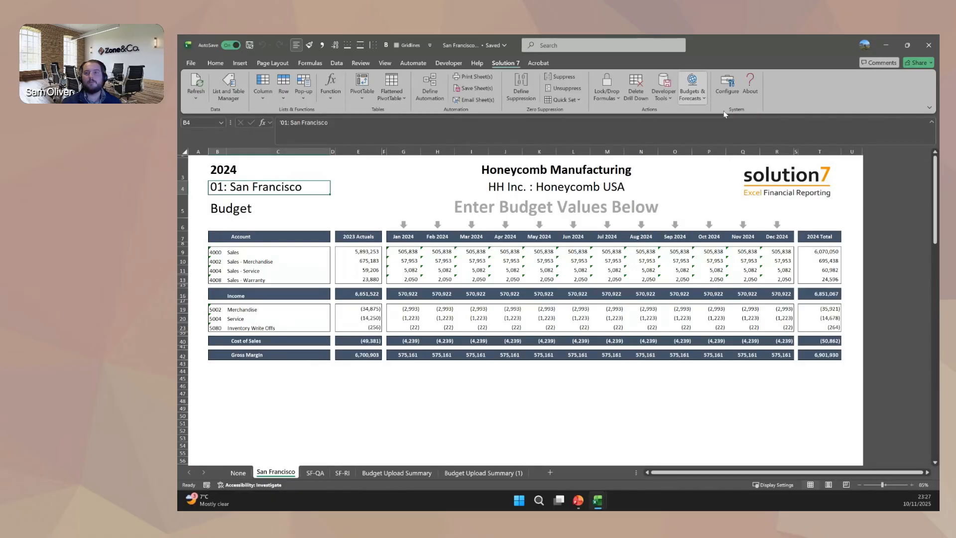
click(681, 188)
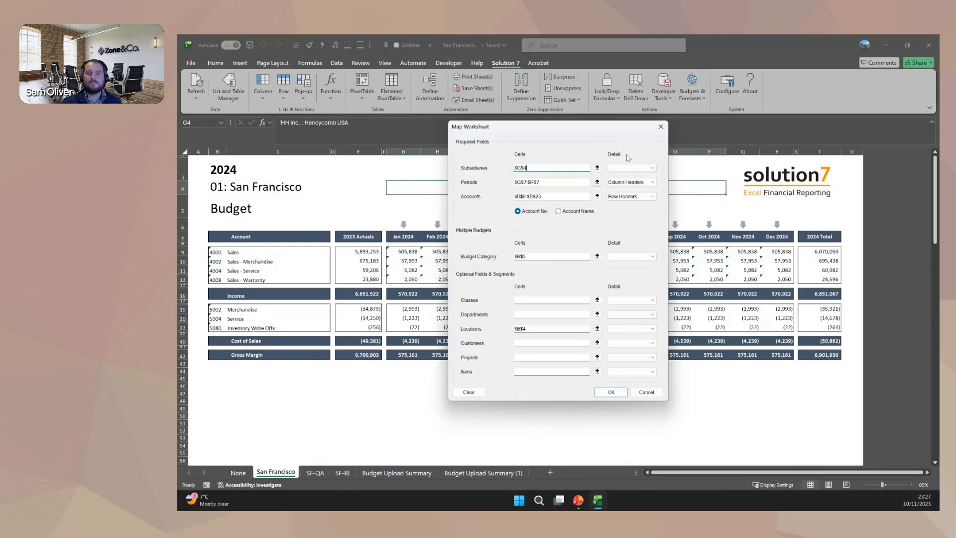
Examine the worksheet cells mapped to periods, accounts, budget category, classes and locations, and leave the mapping without saving.
drag(573, 128, 805, 141)
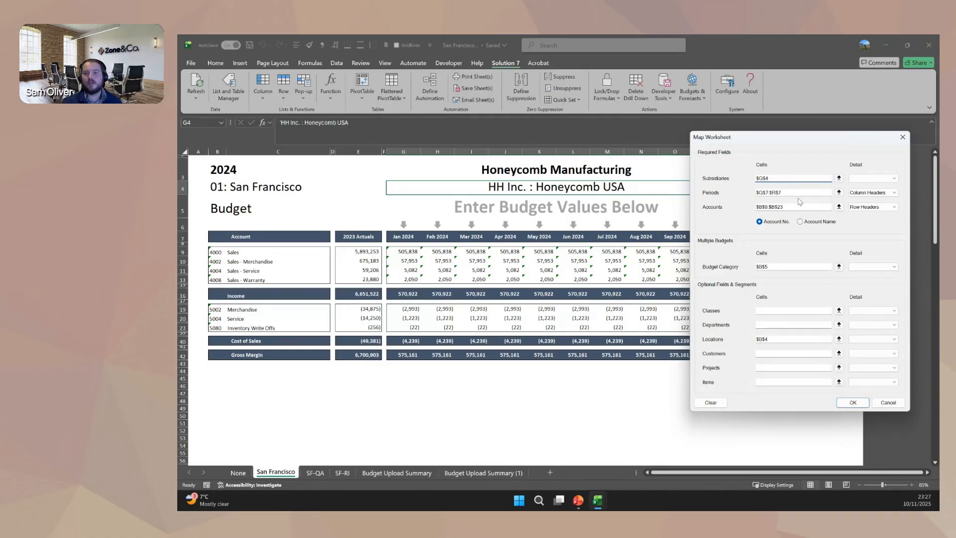
click(791, 194)
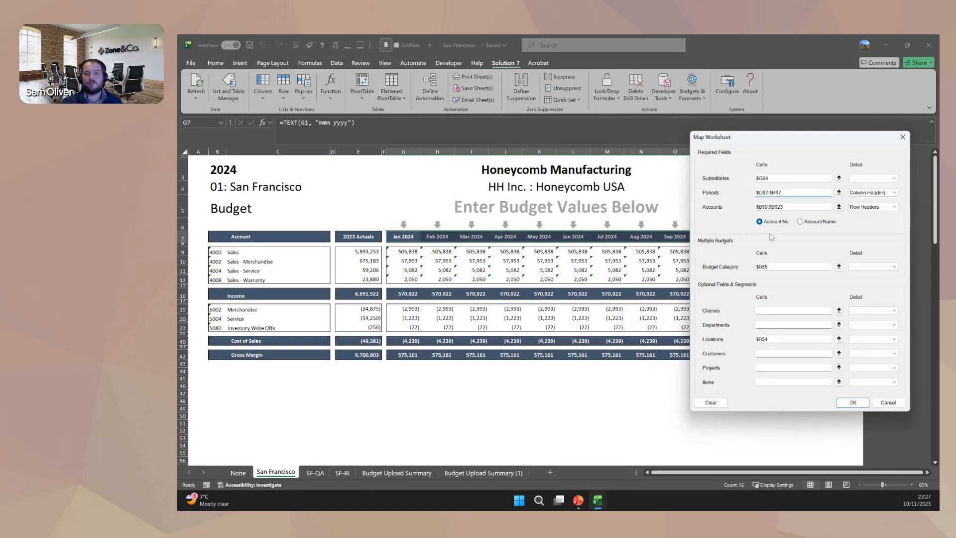
click(795, 207)
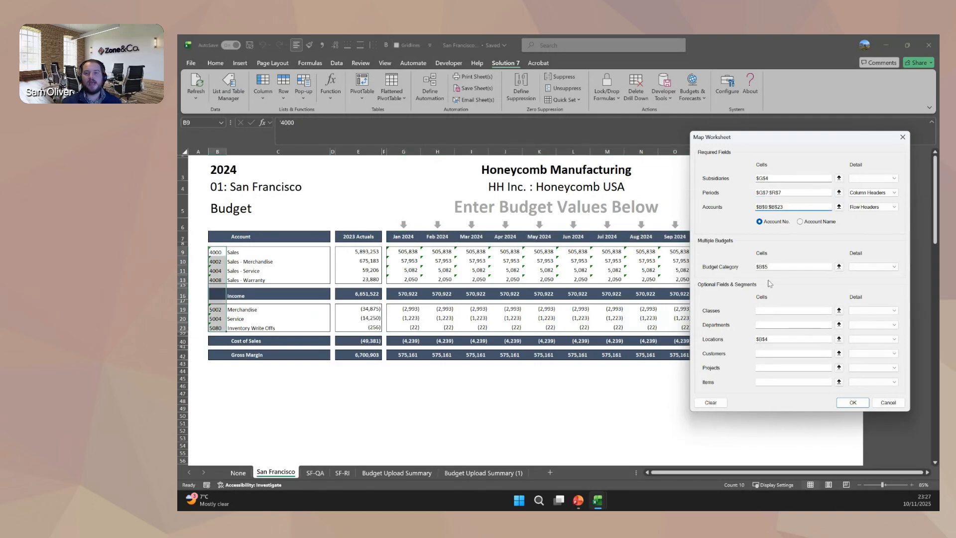
click(775, 266)
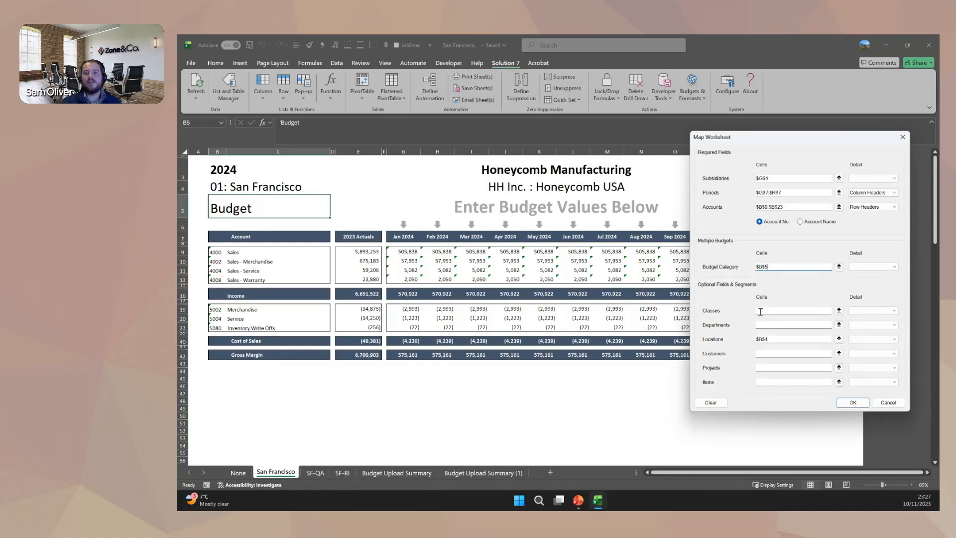
click(761, 311)
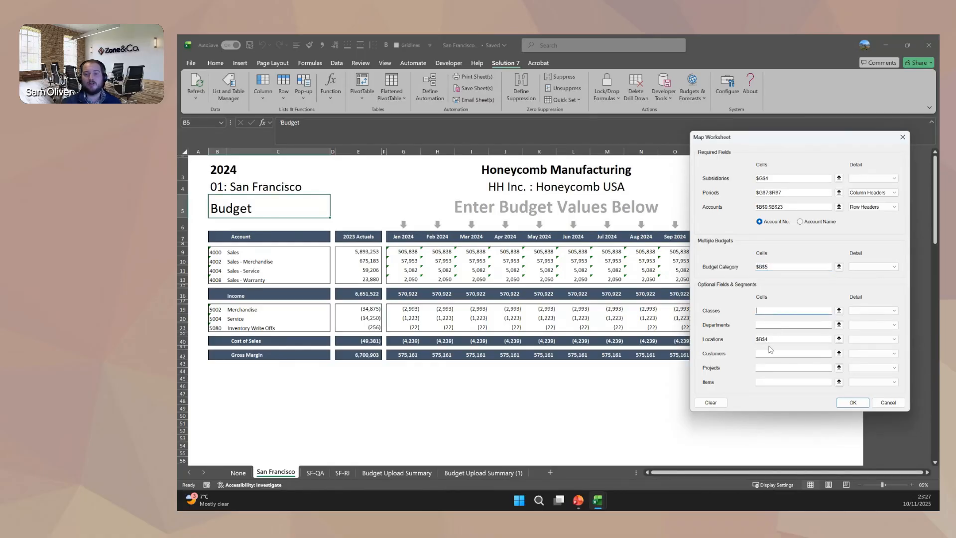
click(772, 339)
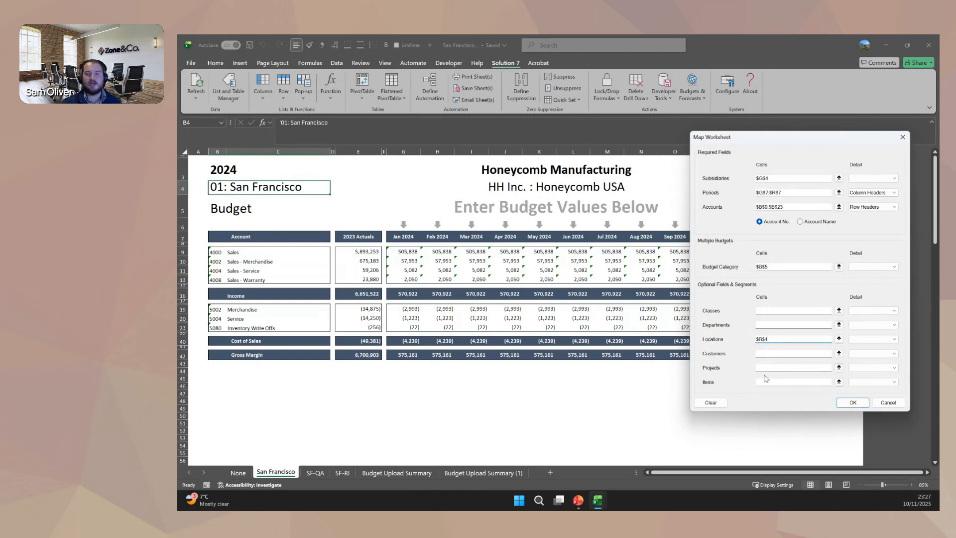
click(901, 404)
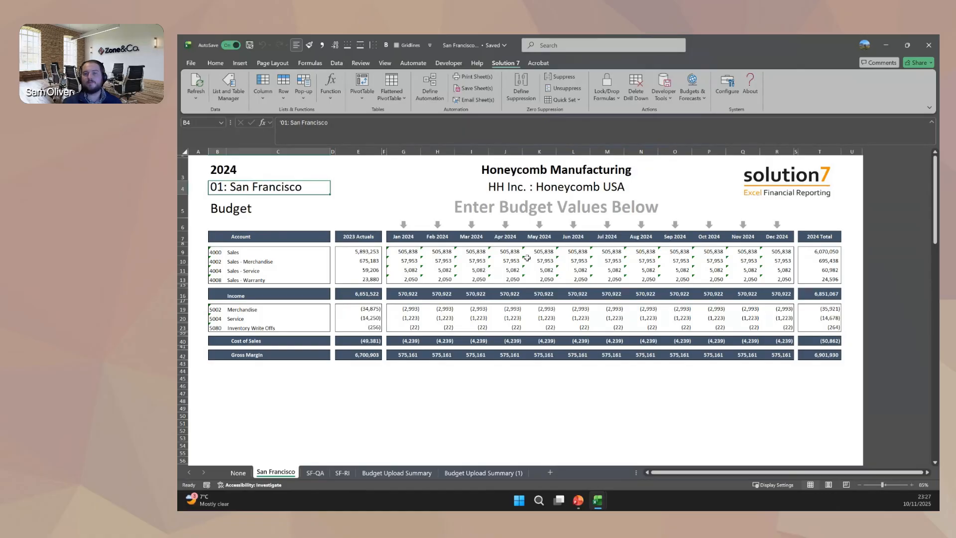
Upload the San Francisco, SF-QA and SF-RI budget sheets to NetSuite, leaving the None sheet out of the selection.
click(691, 93)
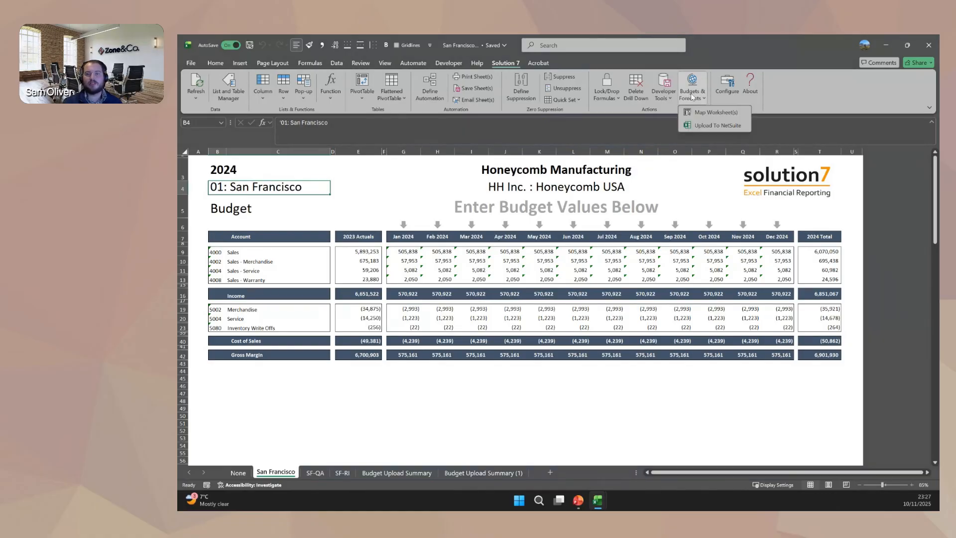
click(708, 127)
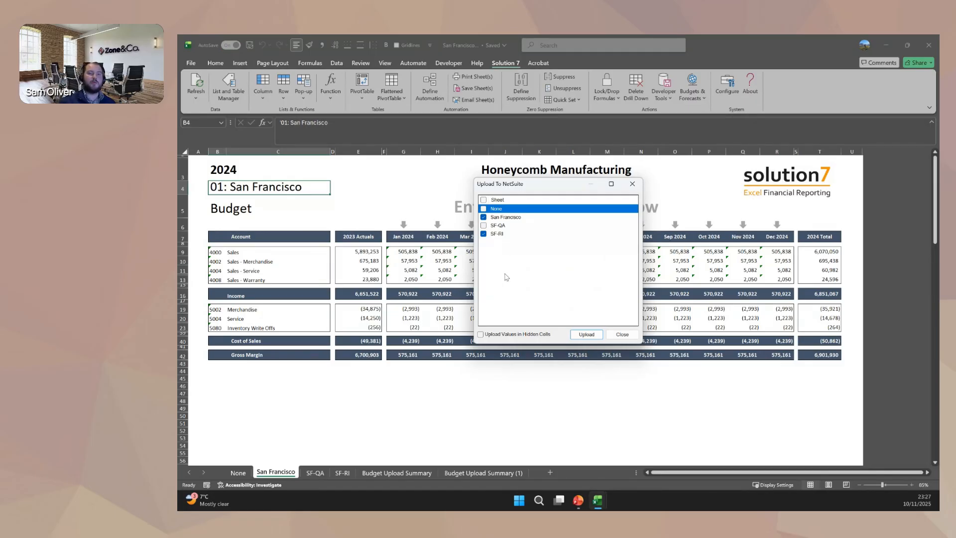
click(484, 225)
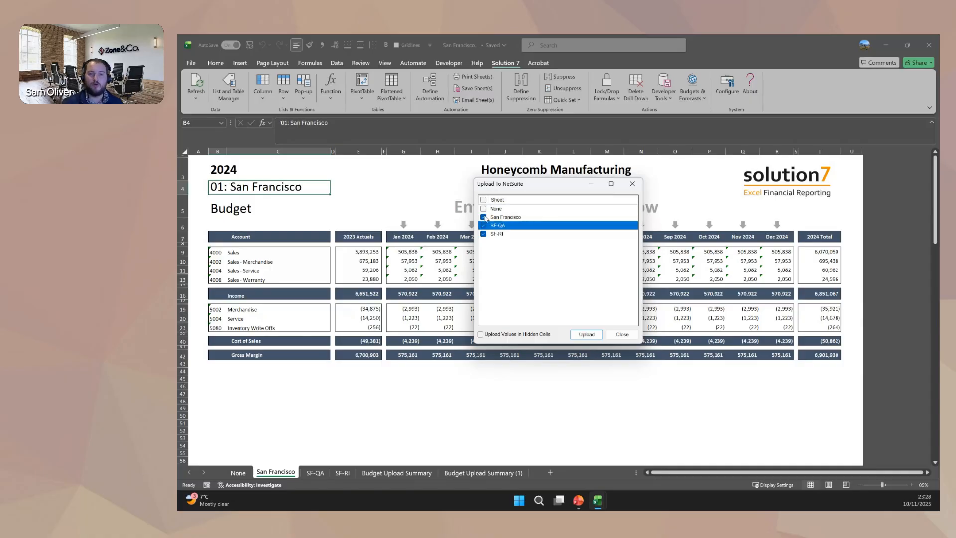
click(483, 209)
click(483, 200)
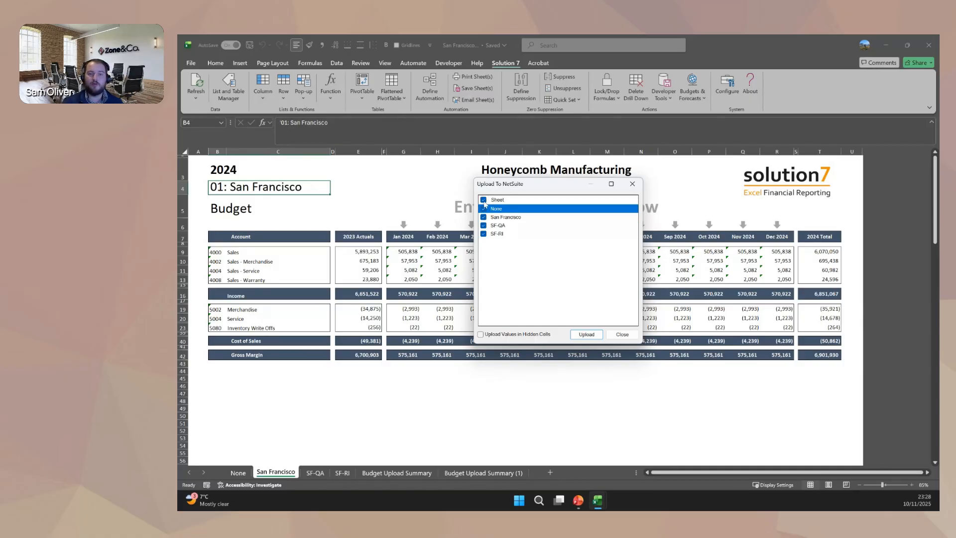
click(484, 200)
click(483, 217)
click(483, 226)
click(483, 233)
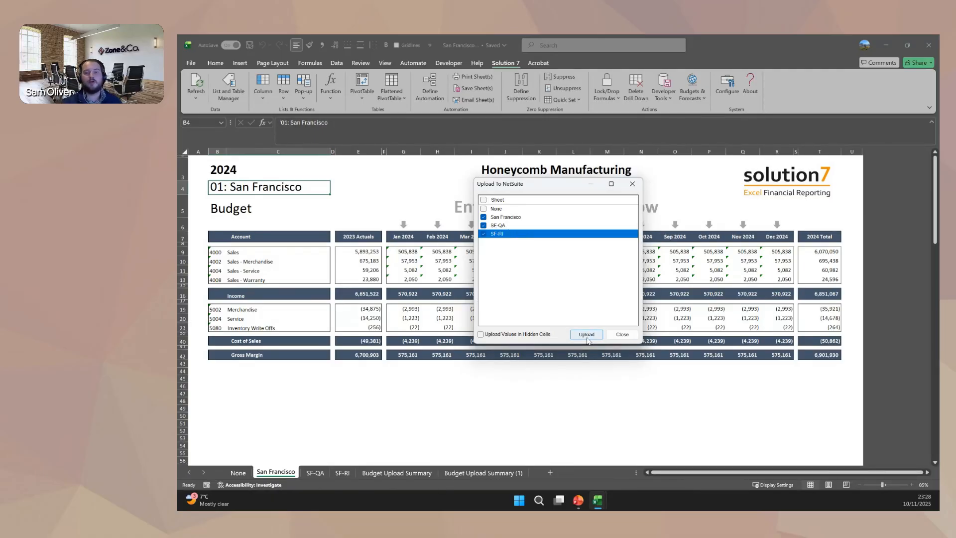
click(587, 334)
click(590, 312)
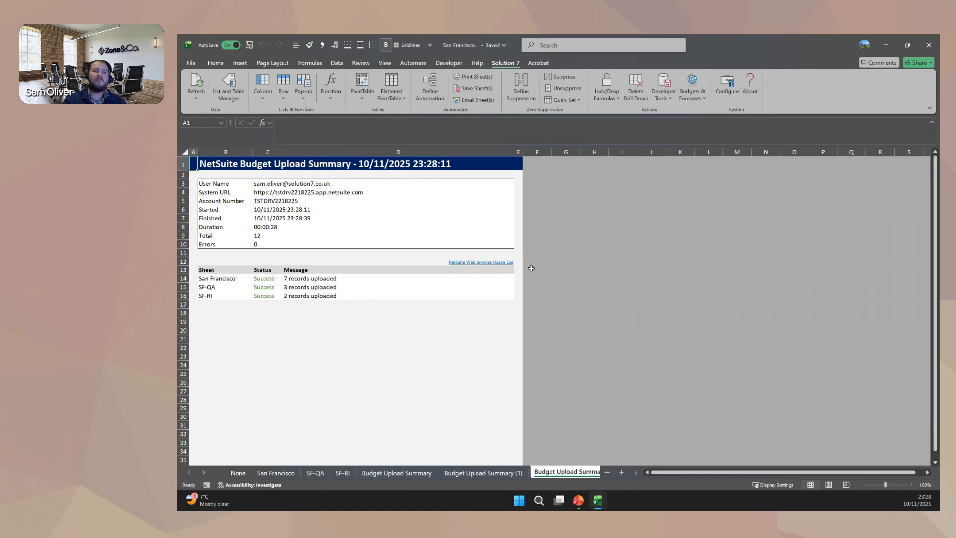
Examine the upload summary's per-sheet results, total, duration and the formula behind the NetSuite Web Services Usage Log link.
drag(297, 282, 230, 297)
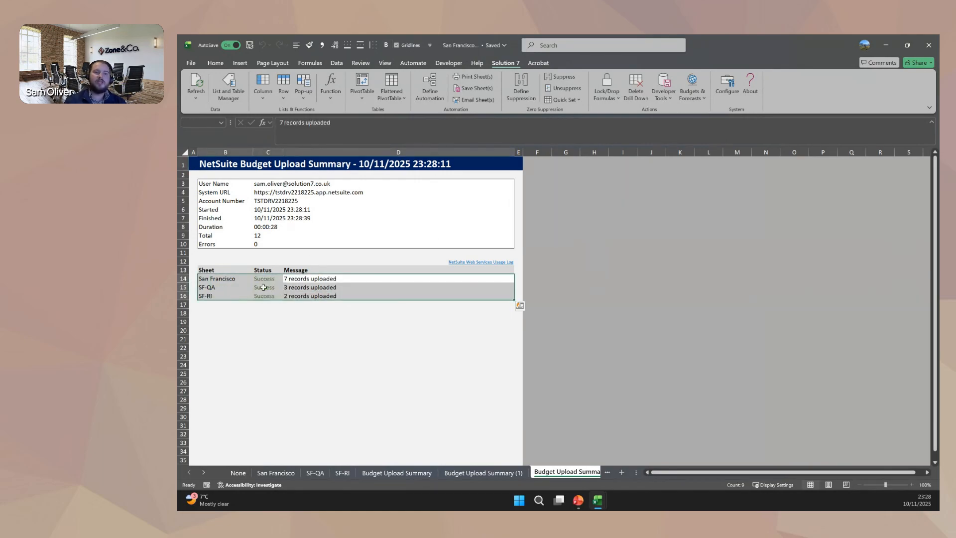
click(269, 236)
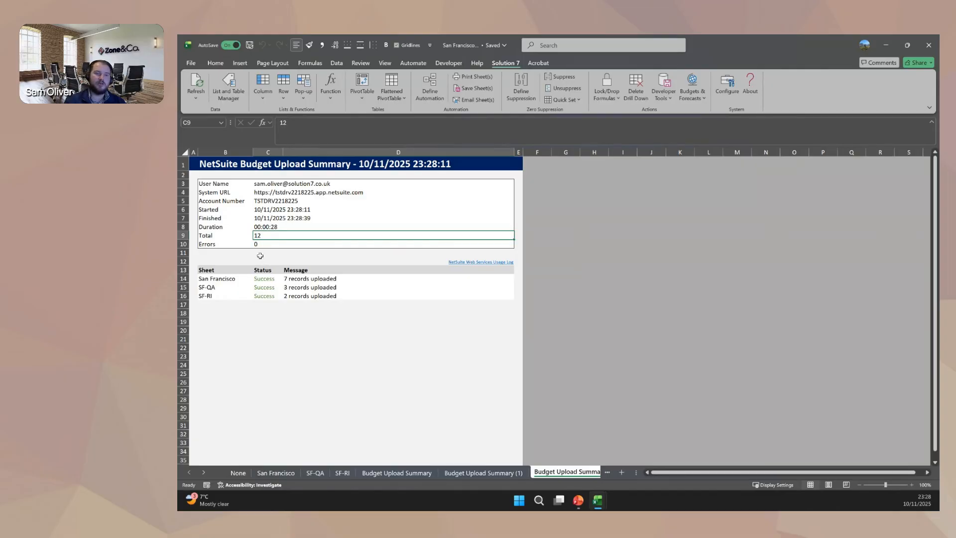
click(287, 227)
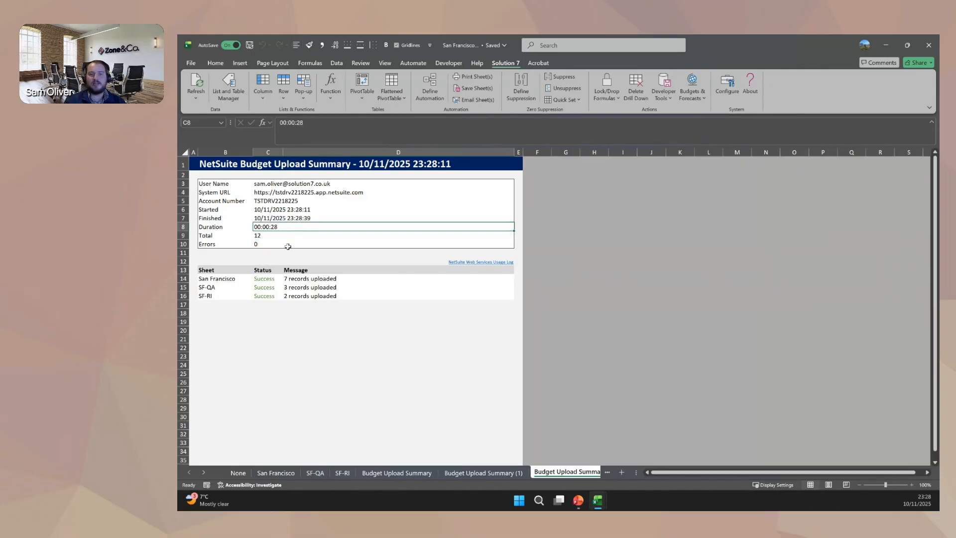
click(412, 263)
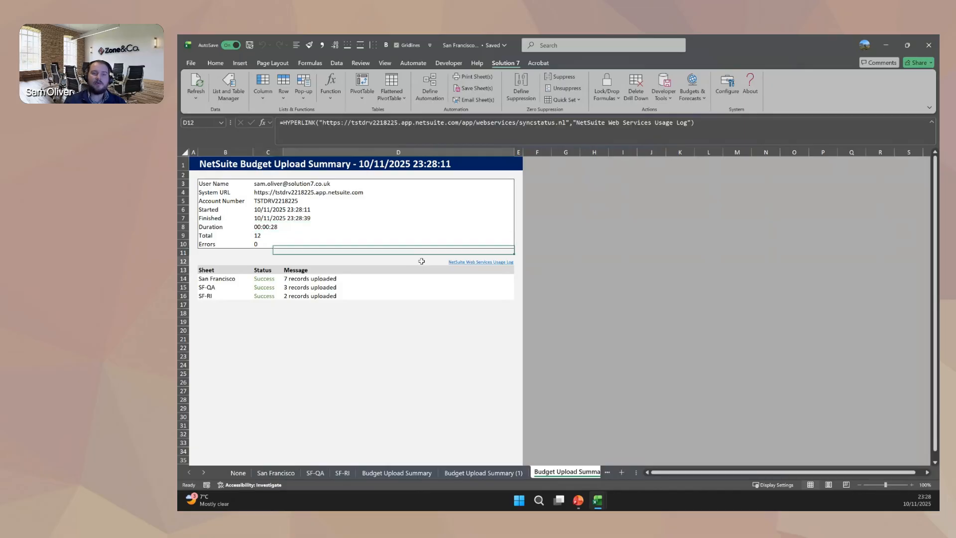
click(483, 132)
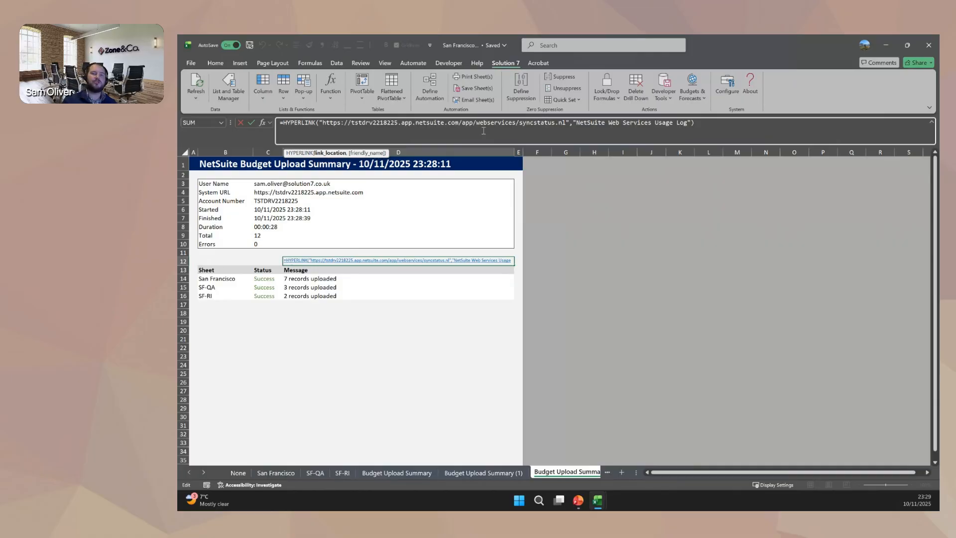
key(ctrl+Return)
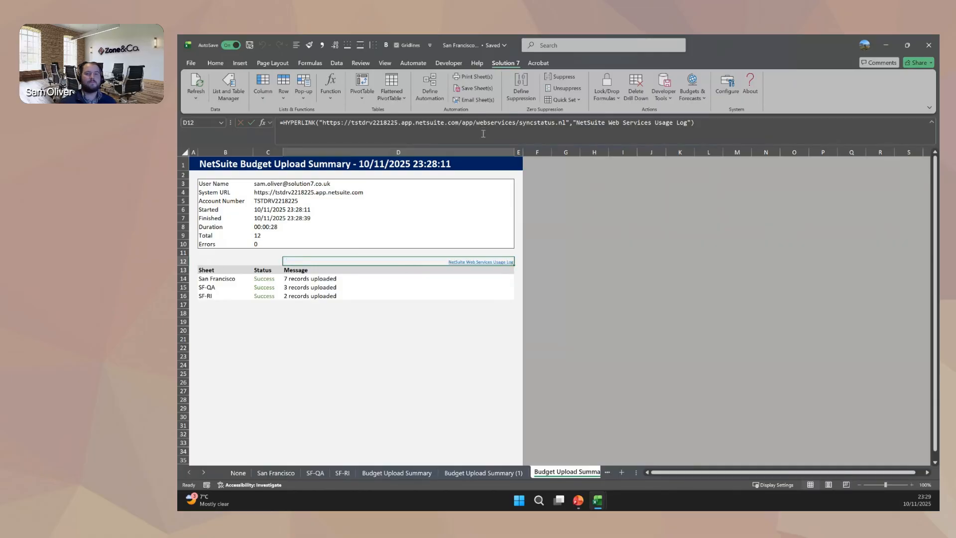
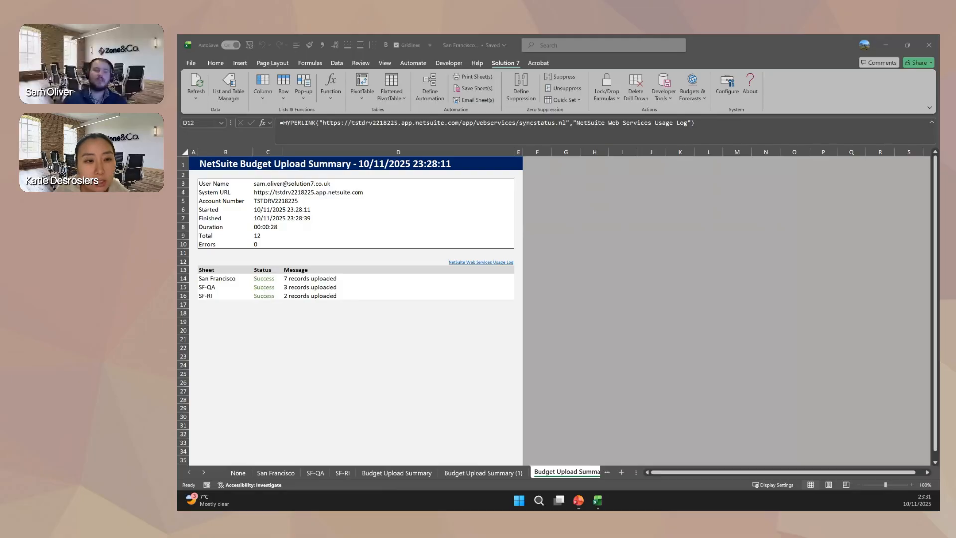
Switch to the 1. Demo Complete workbook and bring up the item and location pivot table on Sheet10.
mouse_move(592, 506)
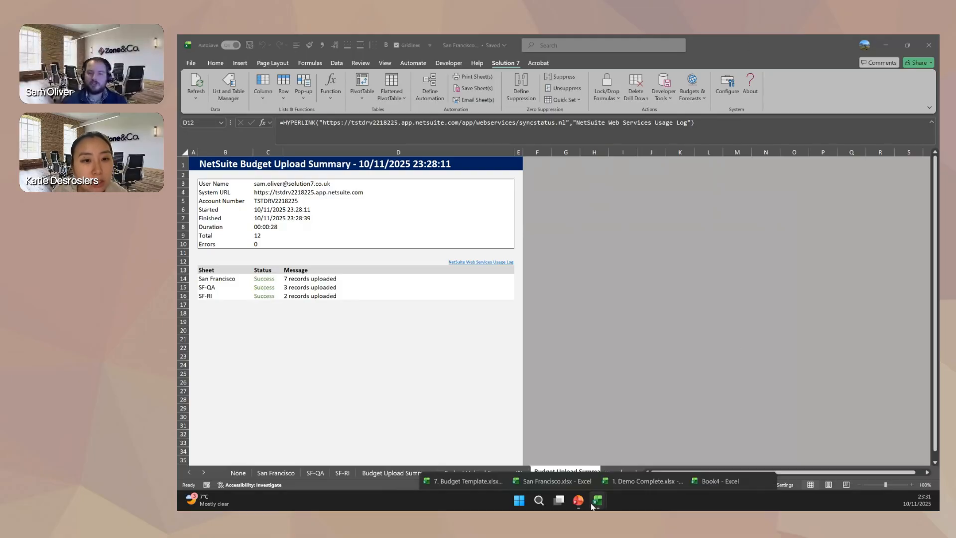
click(731, 465)
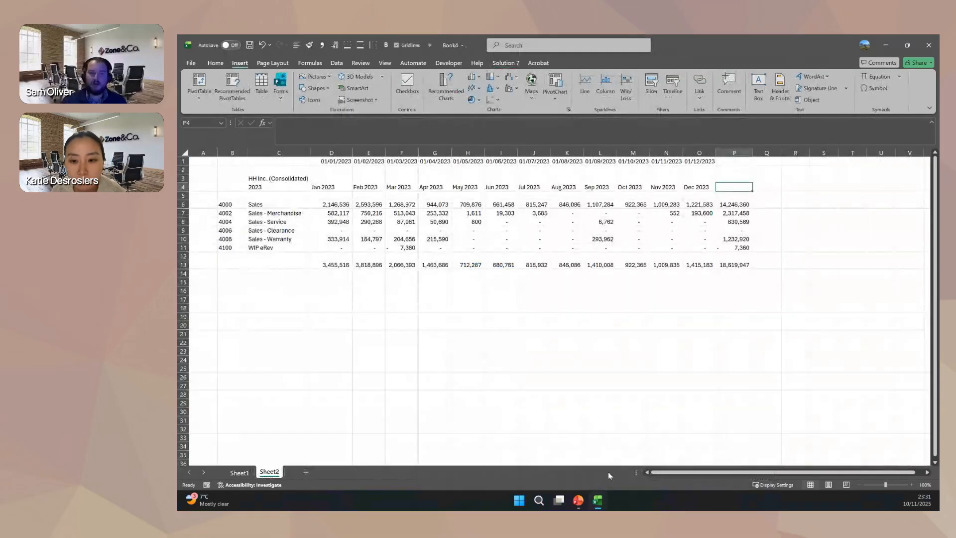
mouse_move(597, 500)
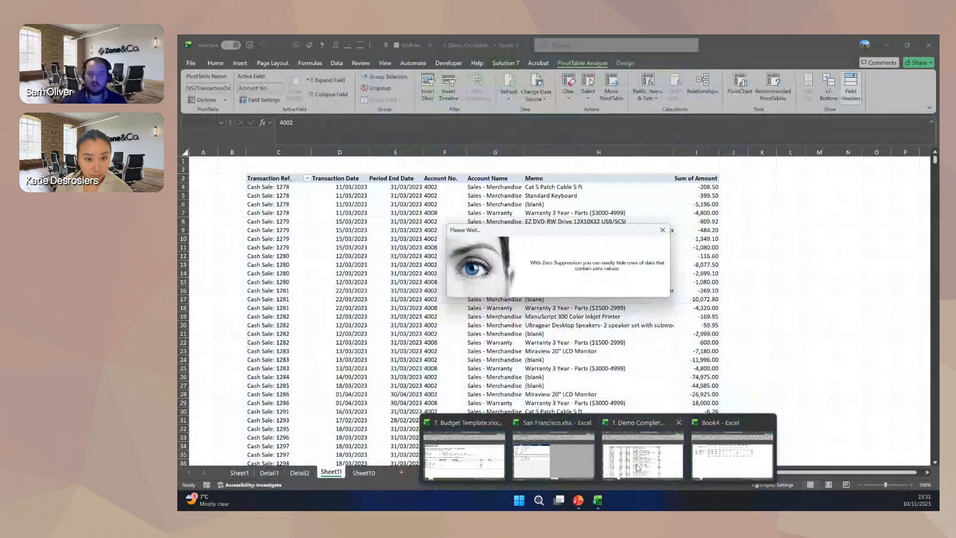
click(616, 456)
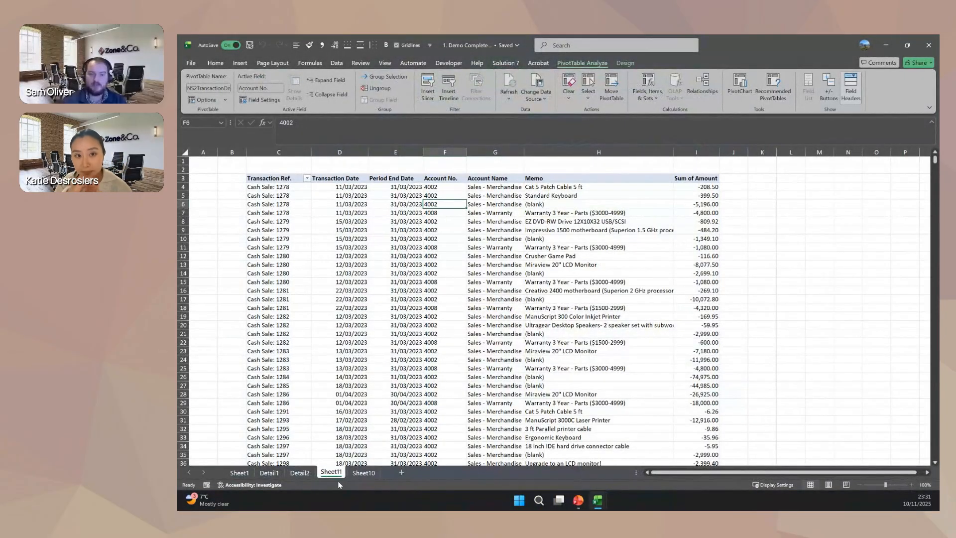
click(363, 473)
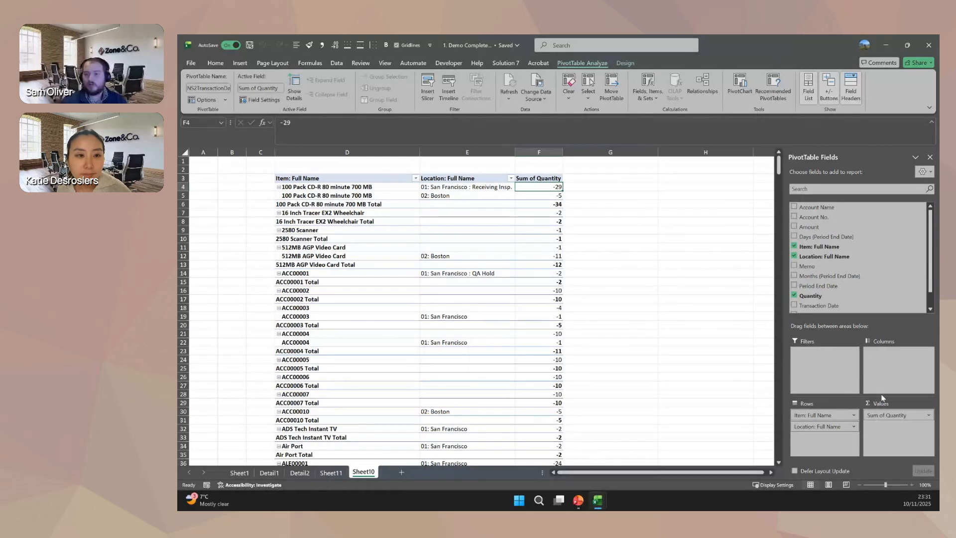
Replace the pivot table's quantity, item and location fields with Months (Period End Date) as rows and the count of Transaction Ref. as values.
drag(882, 413, 877, 288)
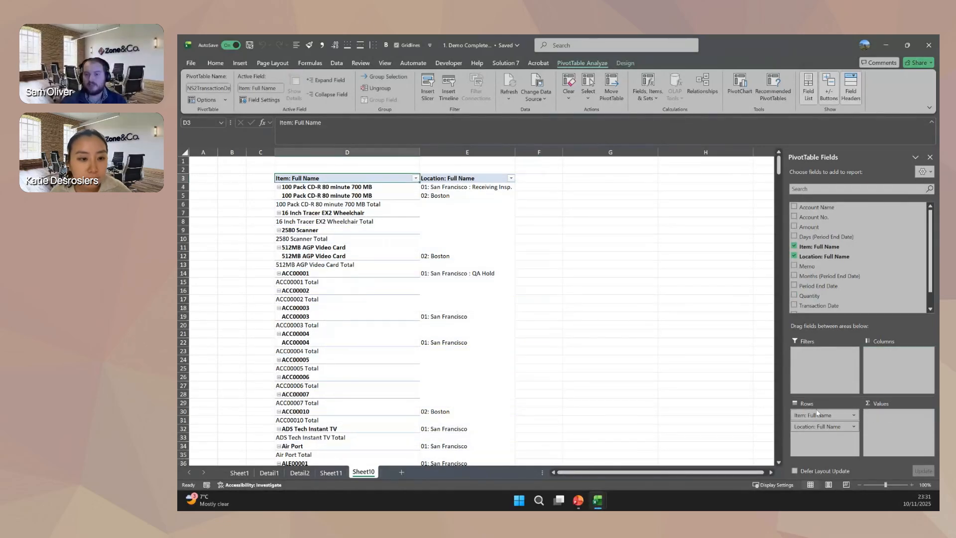
drag(824, 417, 824, 451)
scroll(854, 259, down, 1)
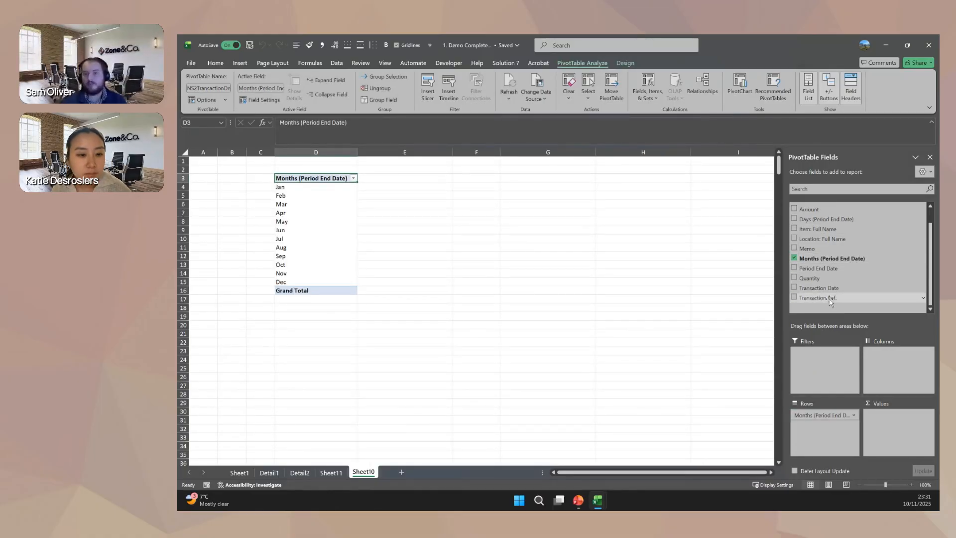
drag(830, 298, 893, 426)
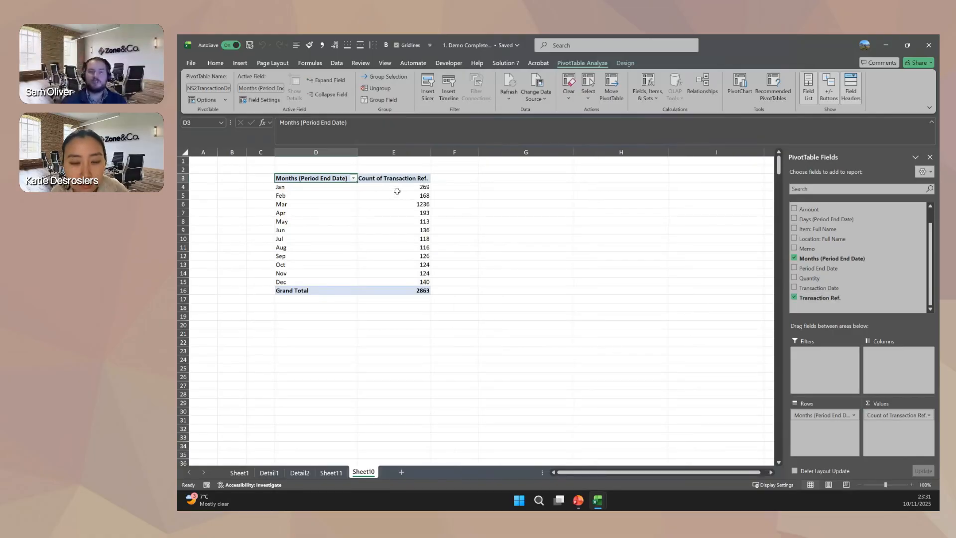
drag(394, 194, 385, 265)
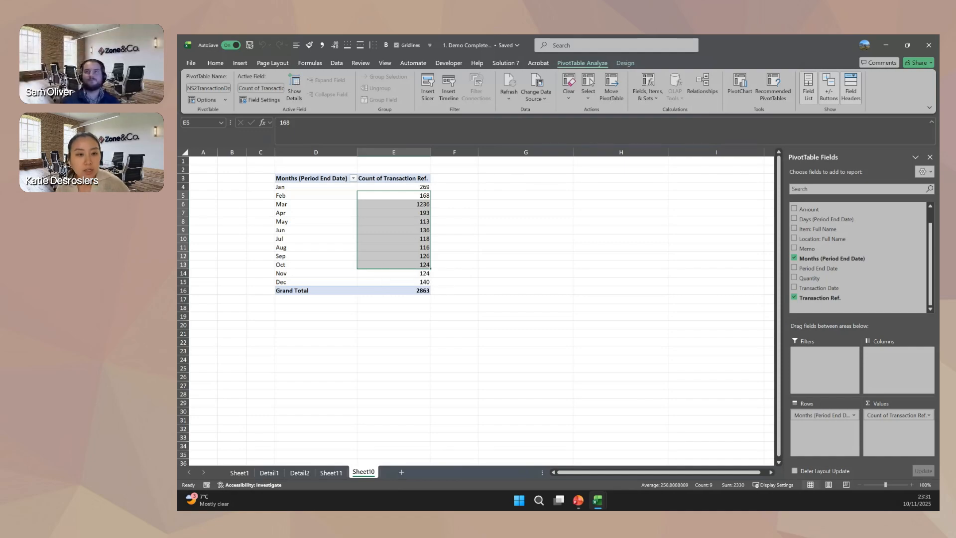
Switch to Sheet1 of the Book4 workbook and re-enter the account wildcard 4* in cell B10.
key(alt+Tab)
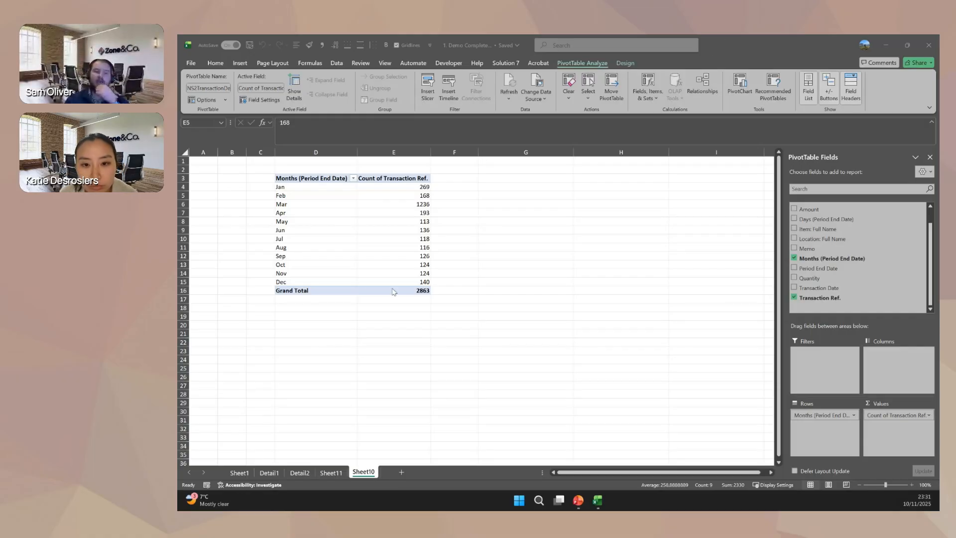
click(240, 474)
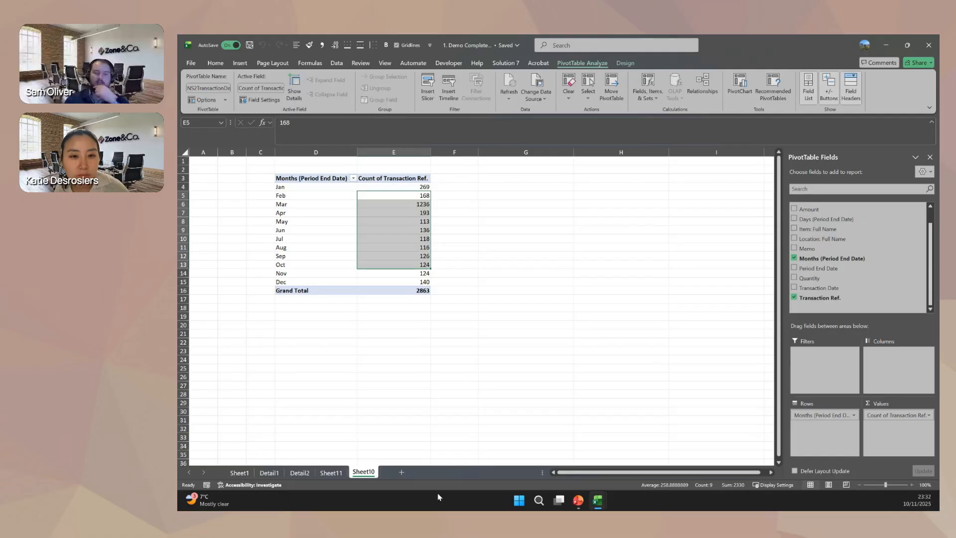
click(596, 501)
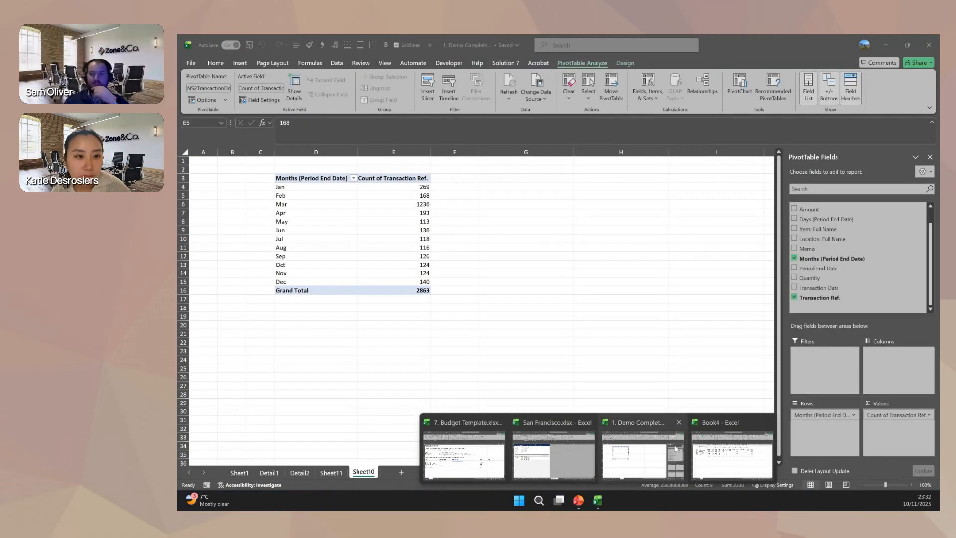
click(732, 454)
click(239, 472)
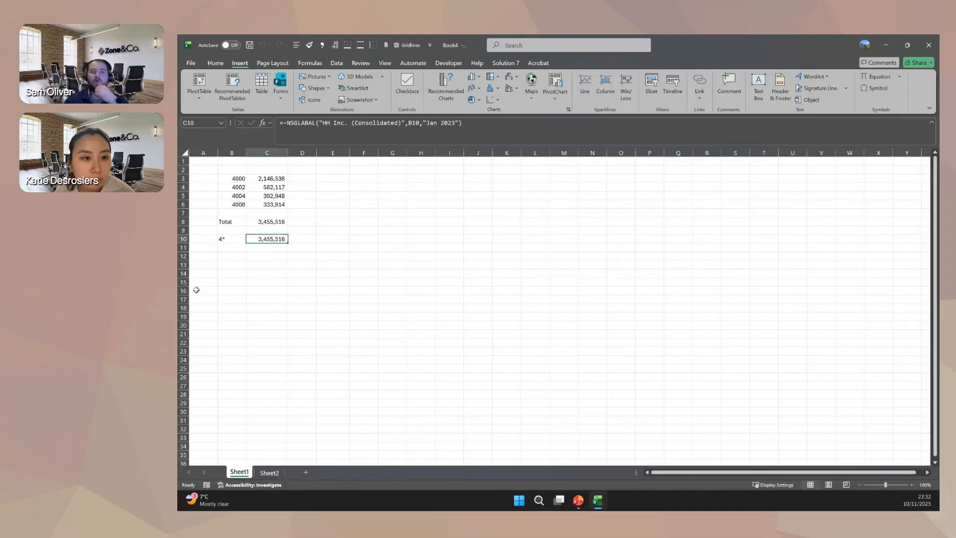
click(224, 238)
text(4*)
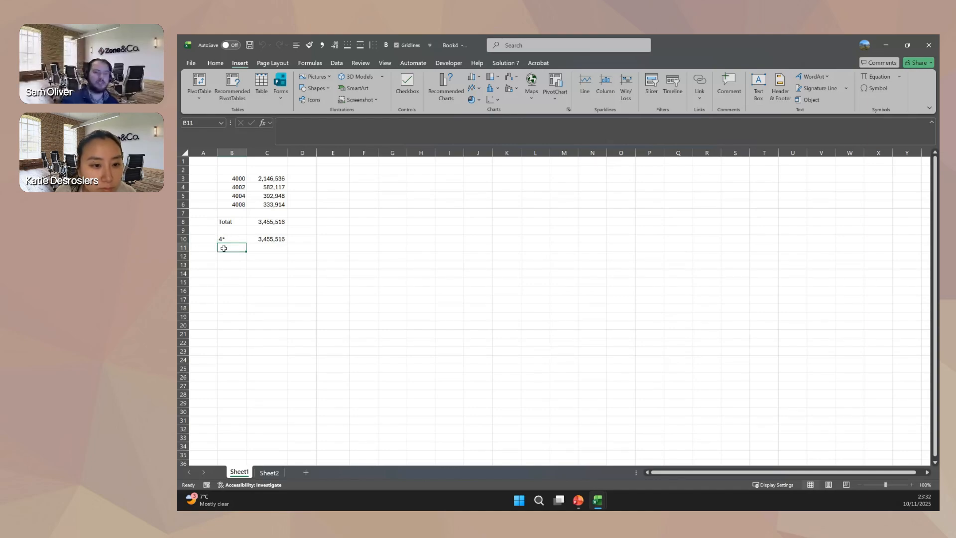
Enter the account list {4002,4004} in cell B11, beneath the 4* wildcard.
click(242, 188)
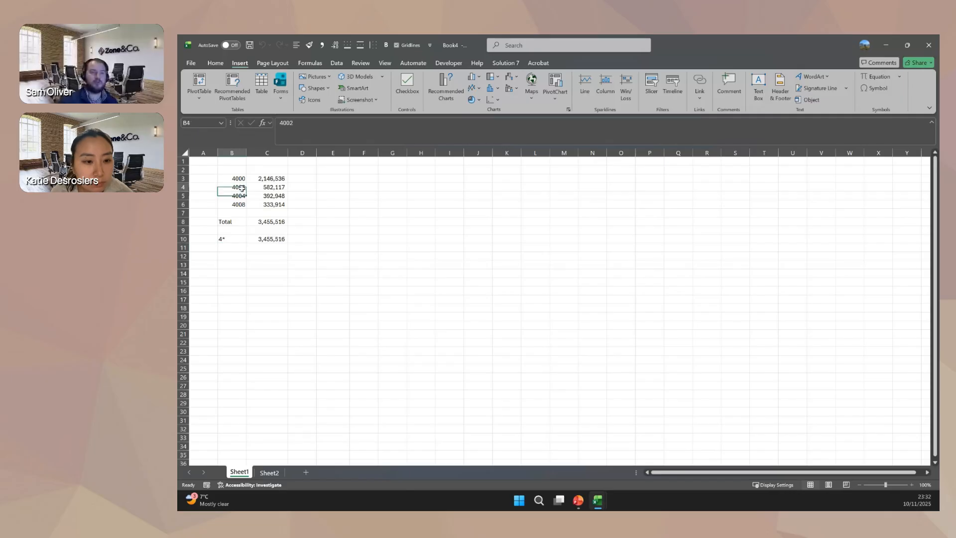
drag(242, 188, 249, 204)
click(229, 247)
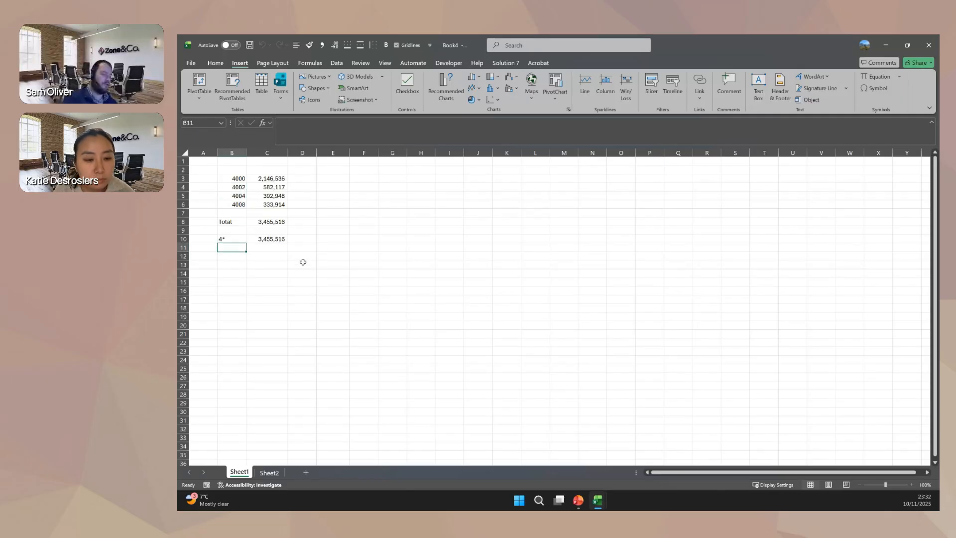
text({)
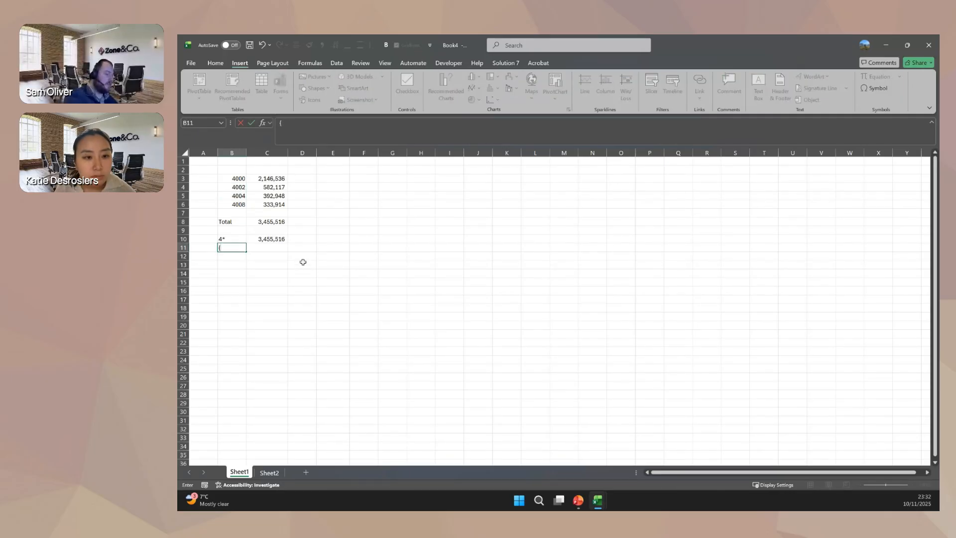
text(400)
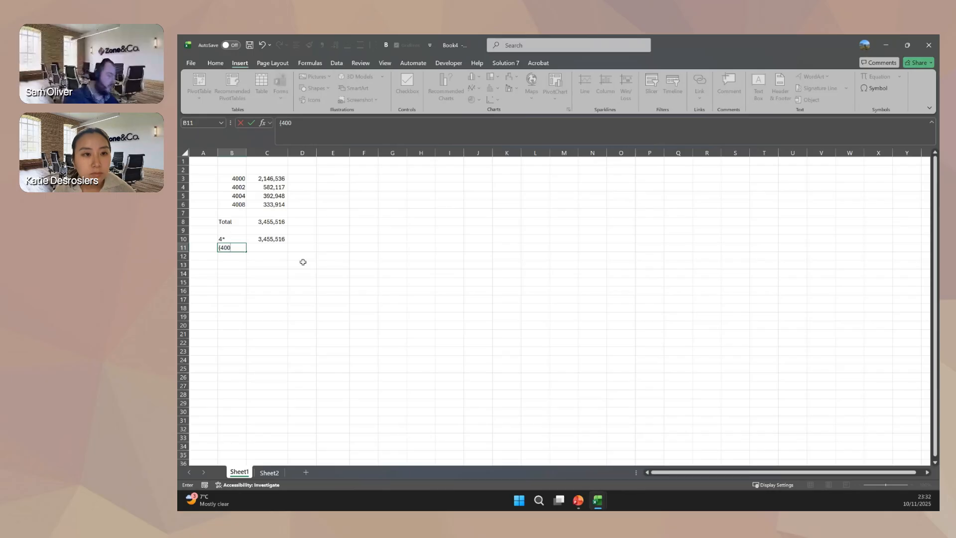
text(2,40)
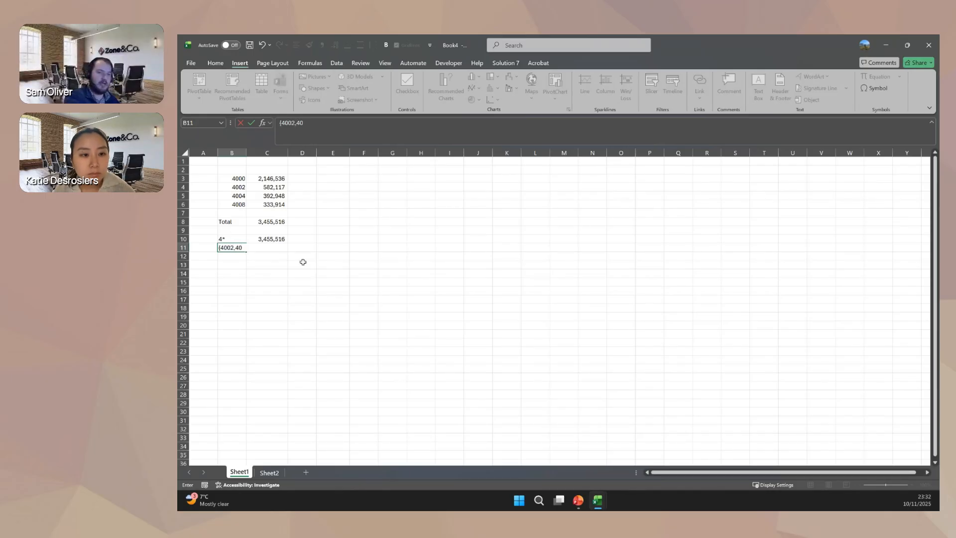
text(04})
key(Return)
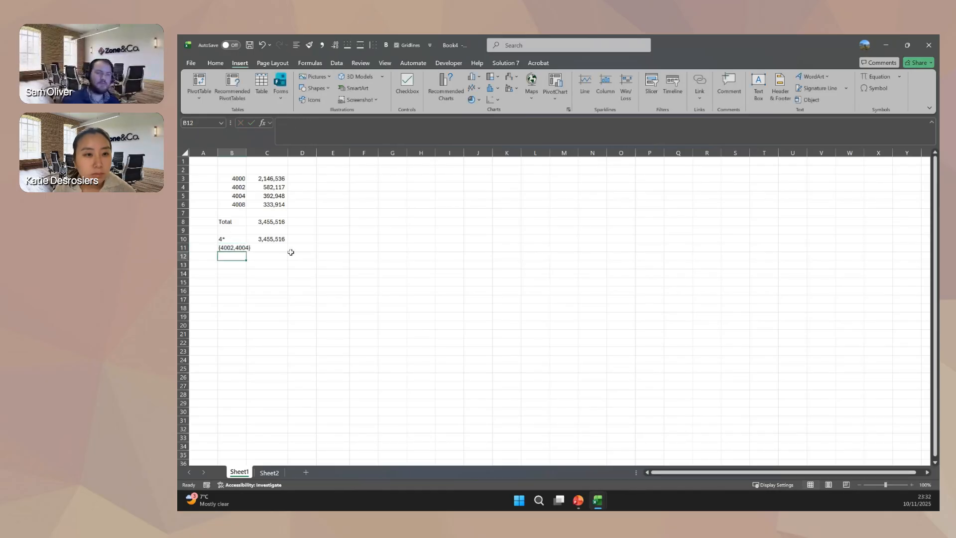
Fill the NSGLABAL formula from C10 down to C11 and fit column B's width to its contents.
click(275, 242)
drag(290, 245, 291, 253)
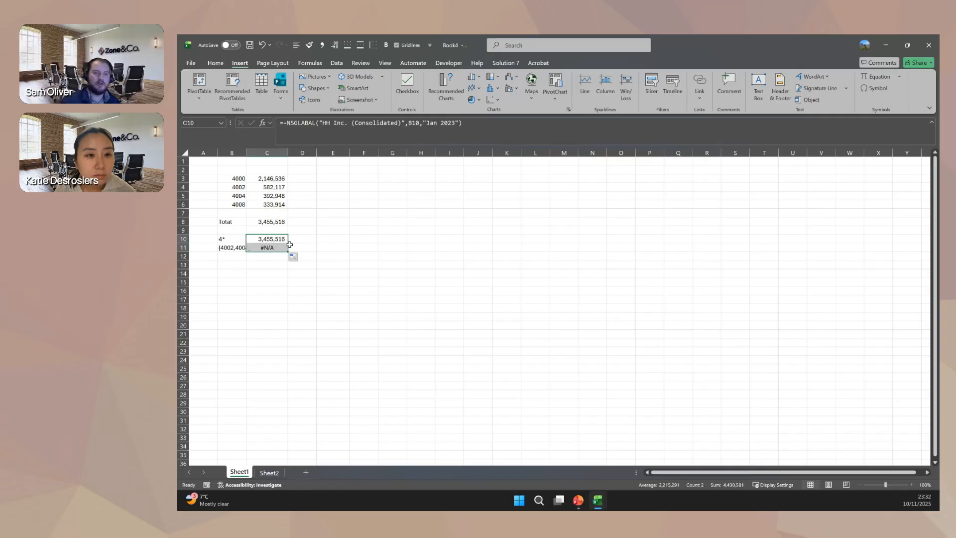
double_click(246, 150)
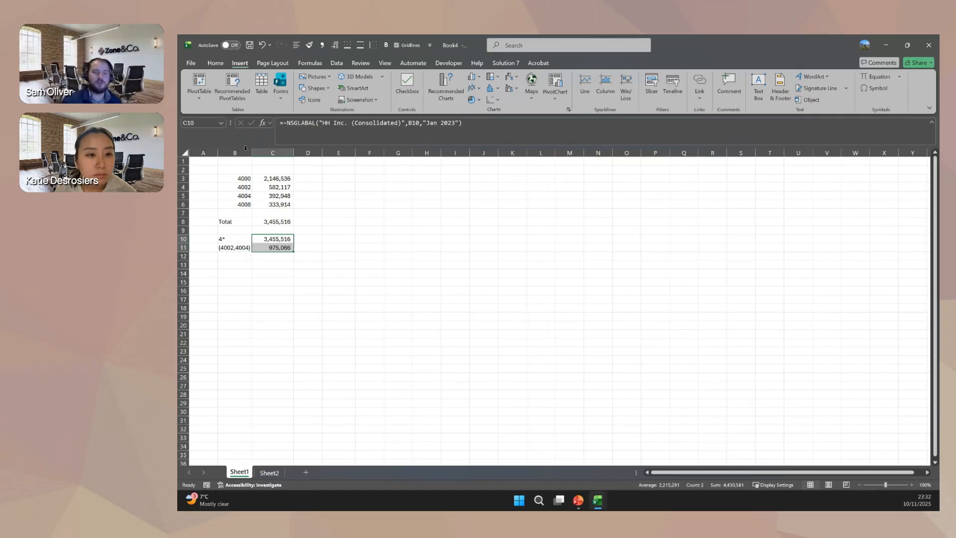
Change the account list in B11 to {4002,5000} and check the balance formula beside it.
click(231, 249)
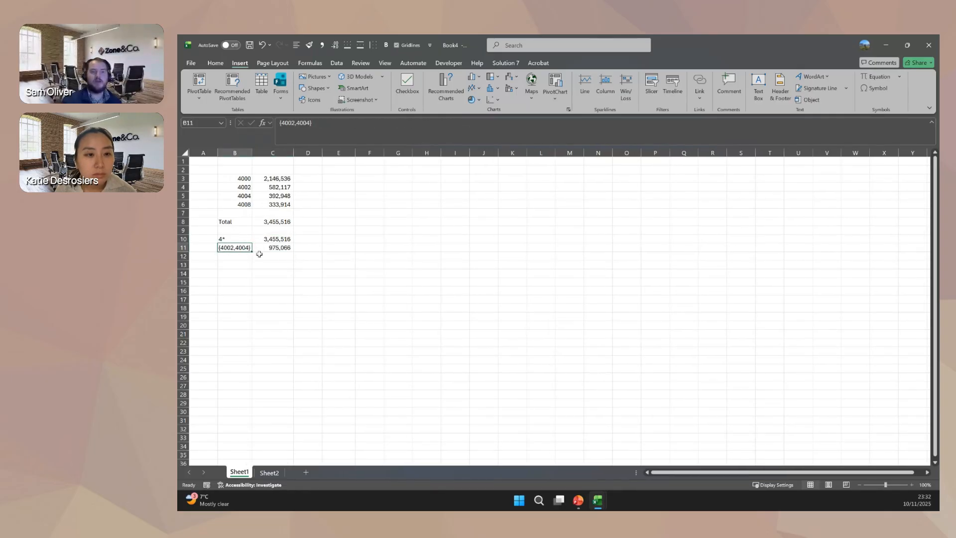
click(300, 125)
double_click(300, 123)
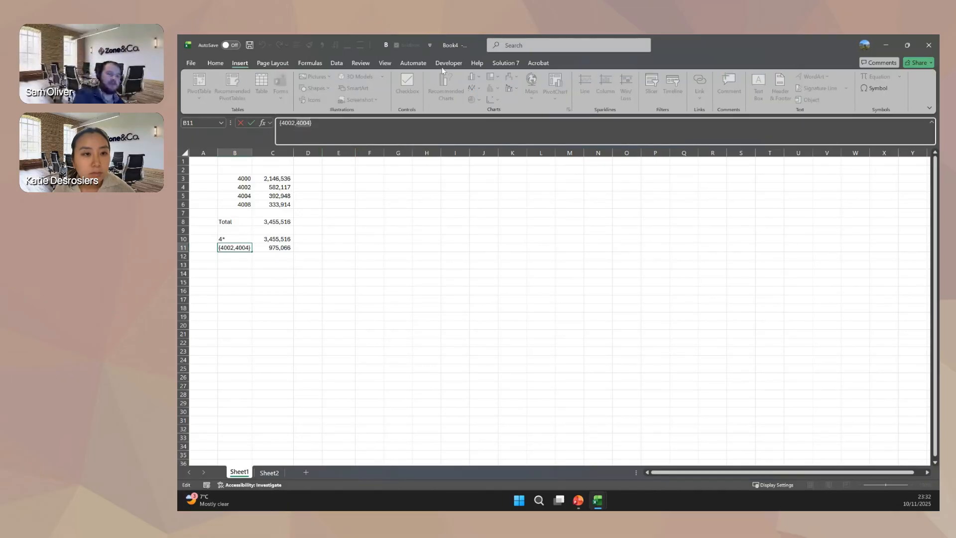
text(5000)
key(Return)
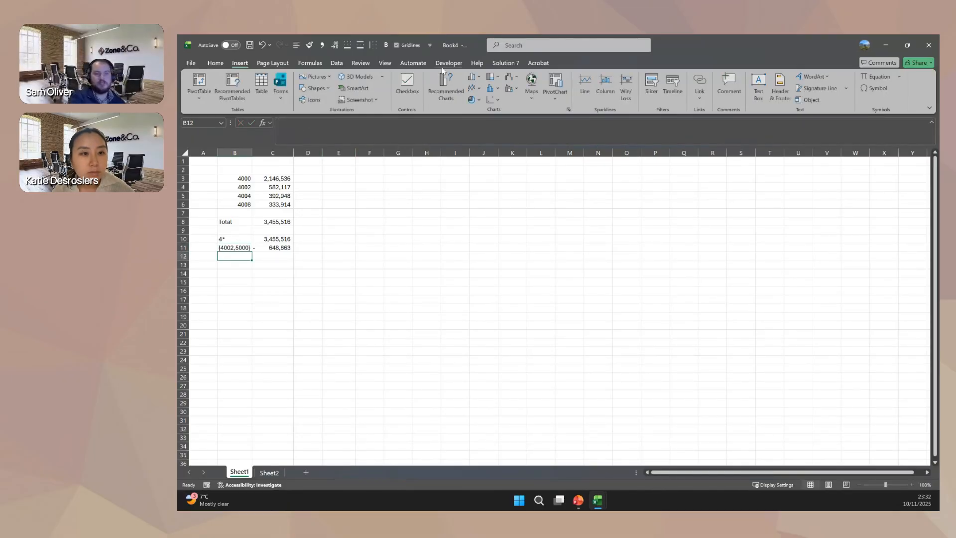
click(270, 251)
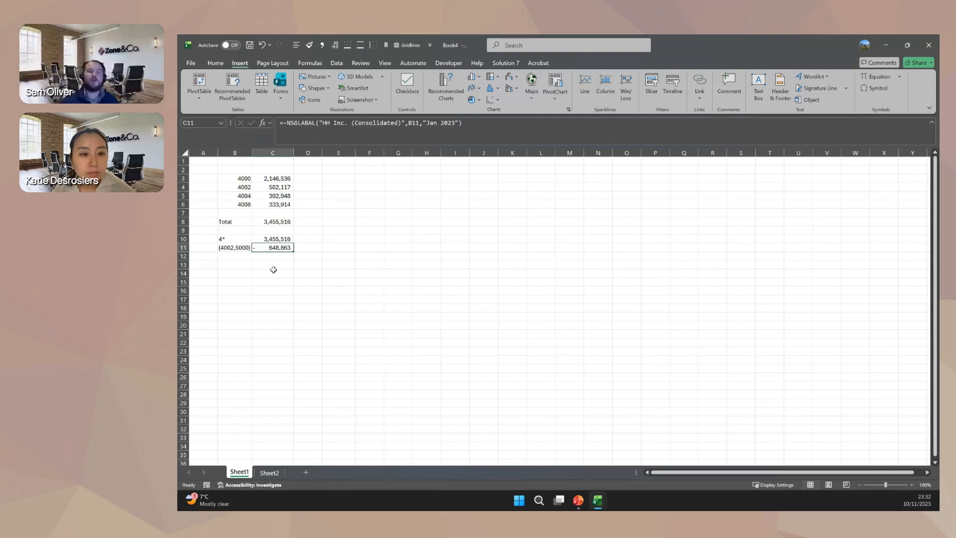
Insert a blank column before the balances in column C and enter Custom Label in cell C11.
right_click(274, 152)
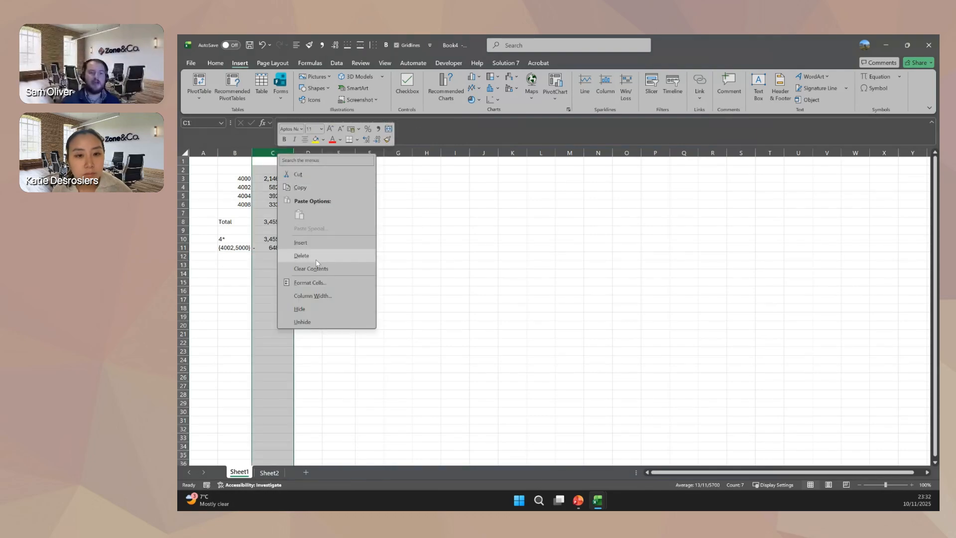
click(307, 242)
click(269, 247)
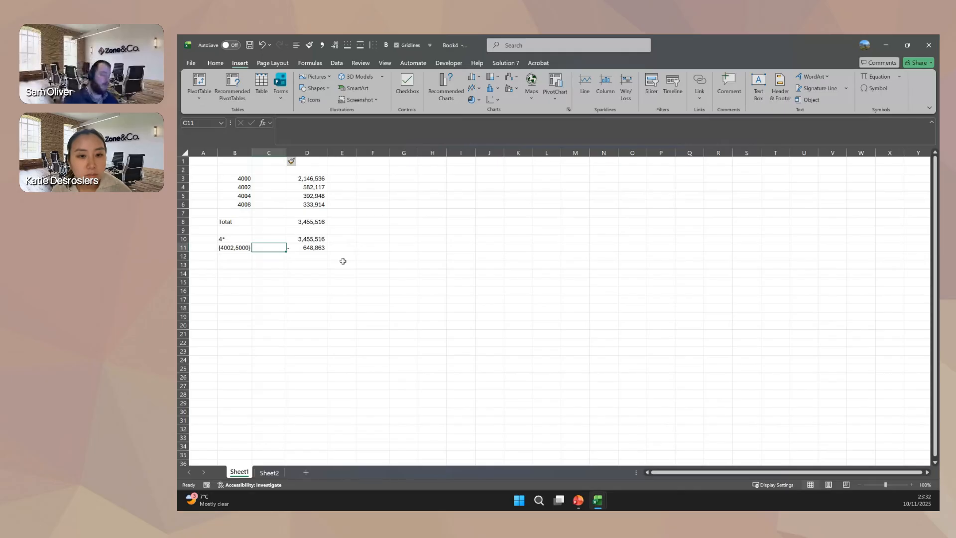
text(Custom)
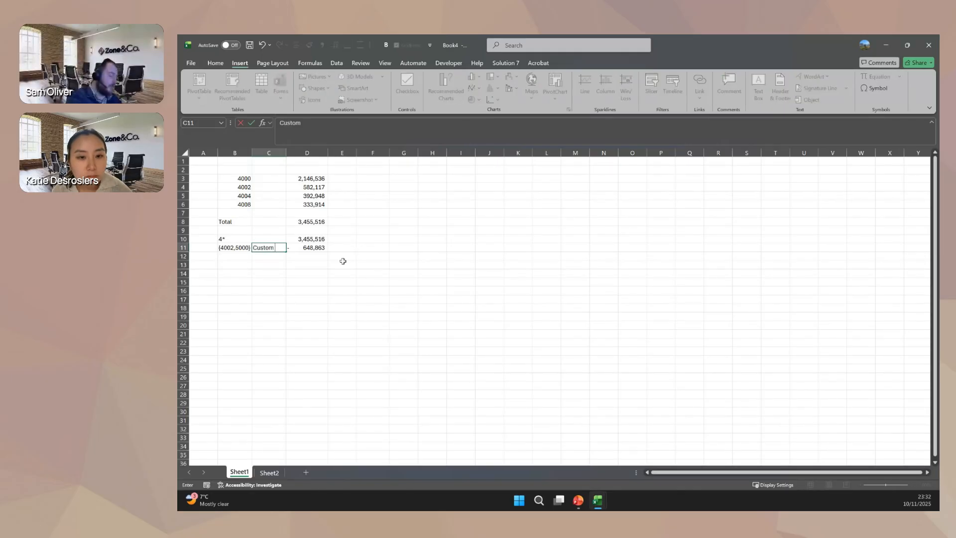
text( Label)
key(Return)
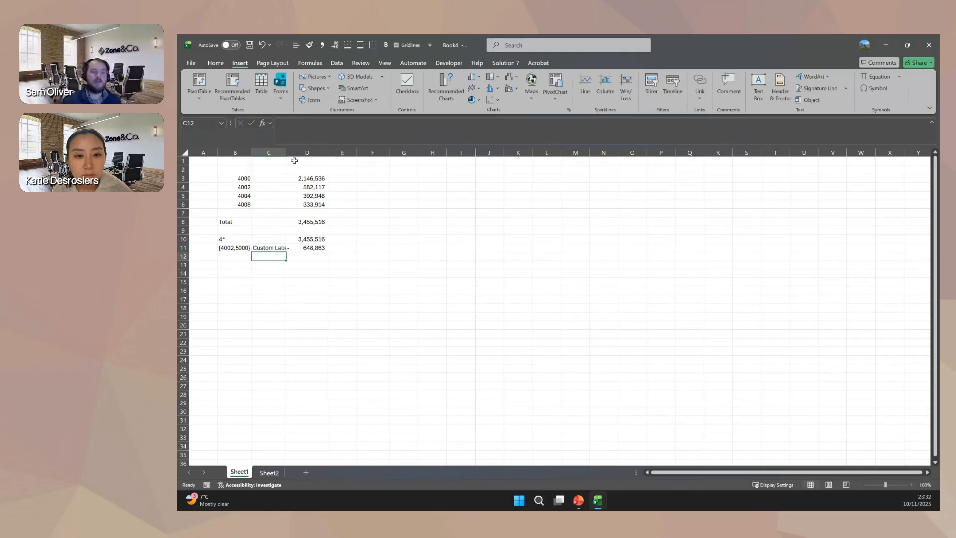
Hide account column B and fit column C's width to the custom label.
click(235, 153)
right_click(237, 152)
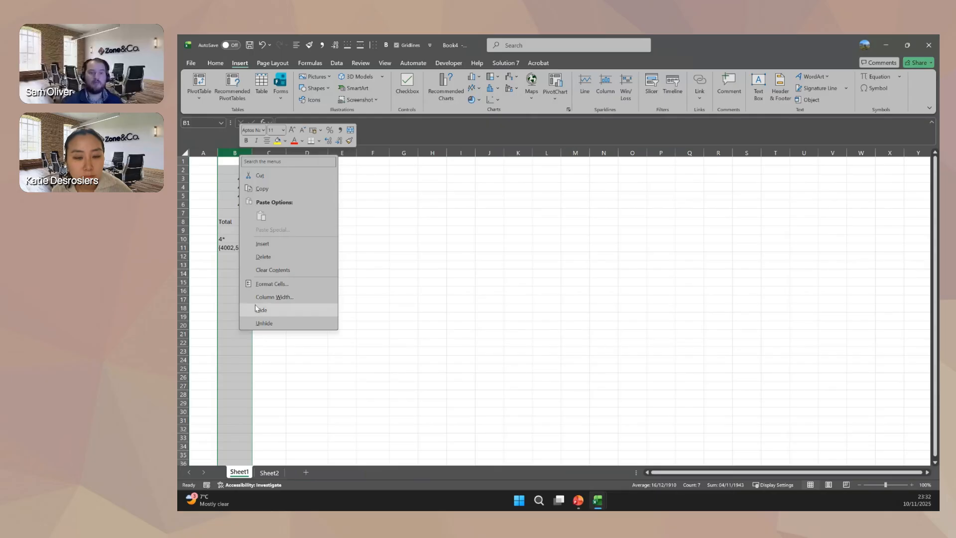
click(264, 307)
click(282, 272)
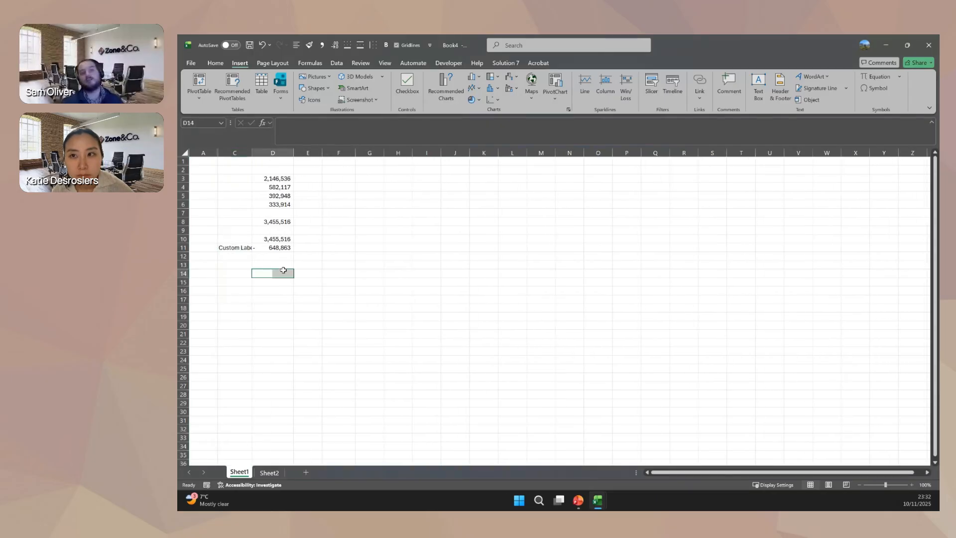
double_click(252, 155)
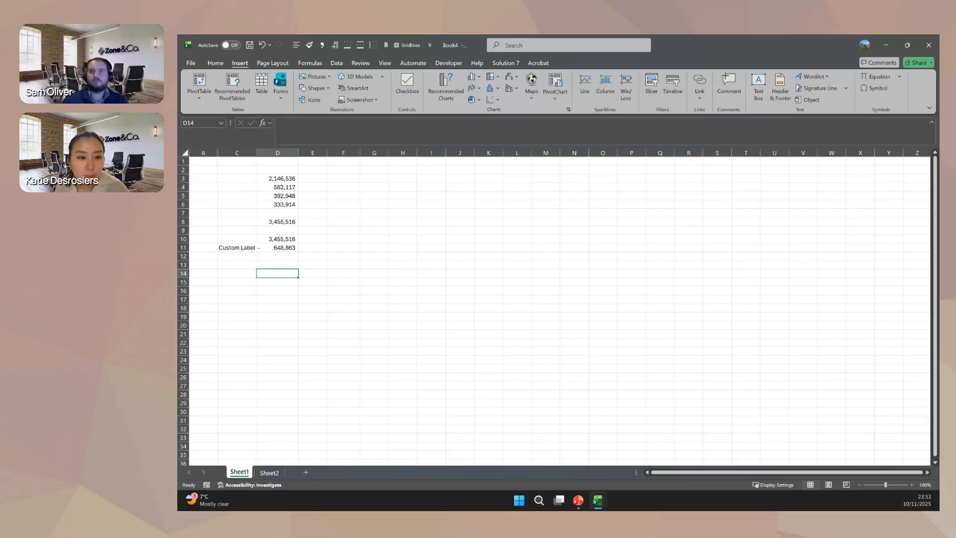
Inspect the NSGLABAL formula behind the first balance in cell D3.
key(alt+Tab)
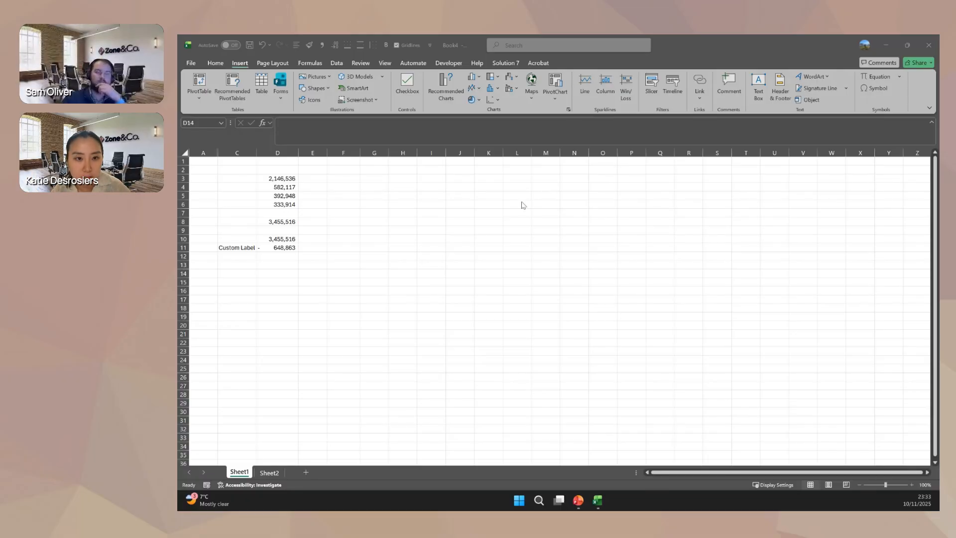
key(alt+Tab)
click(272, 178)
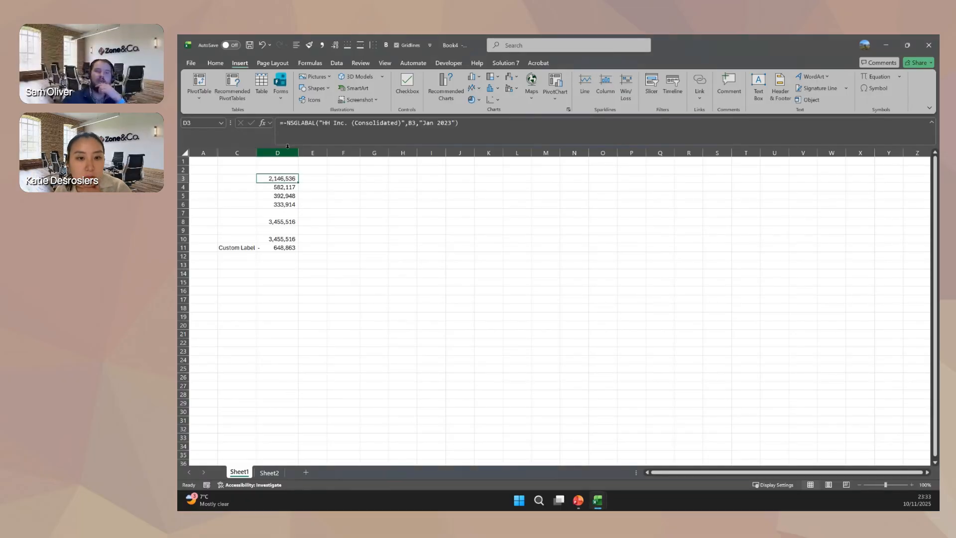
Review the arguments of cell D3's NSGLABAL function, from Subsidiary through Parent Currency, and close them without changing anything.
click(262, 124)
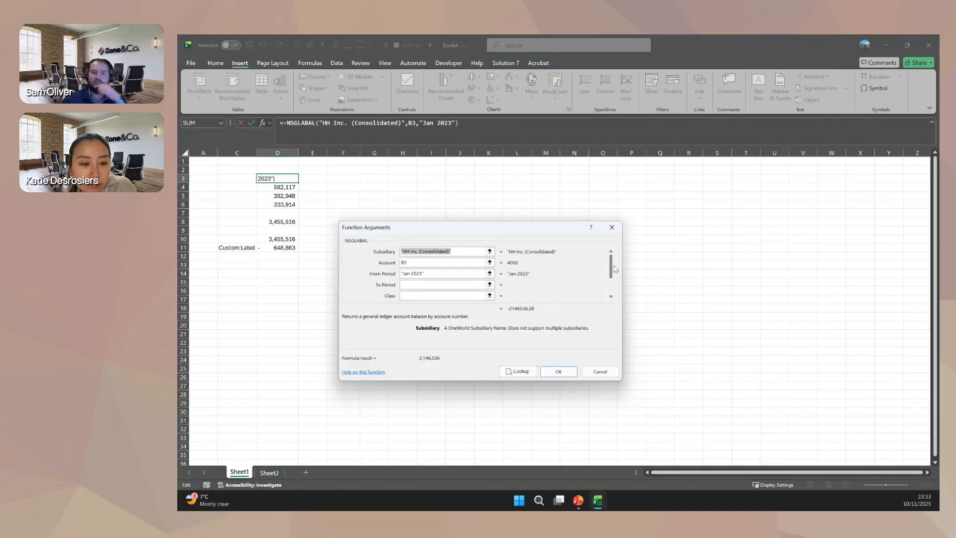
scroll(611, 299, down, 1)
click(435, 297)
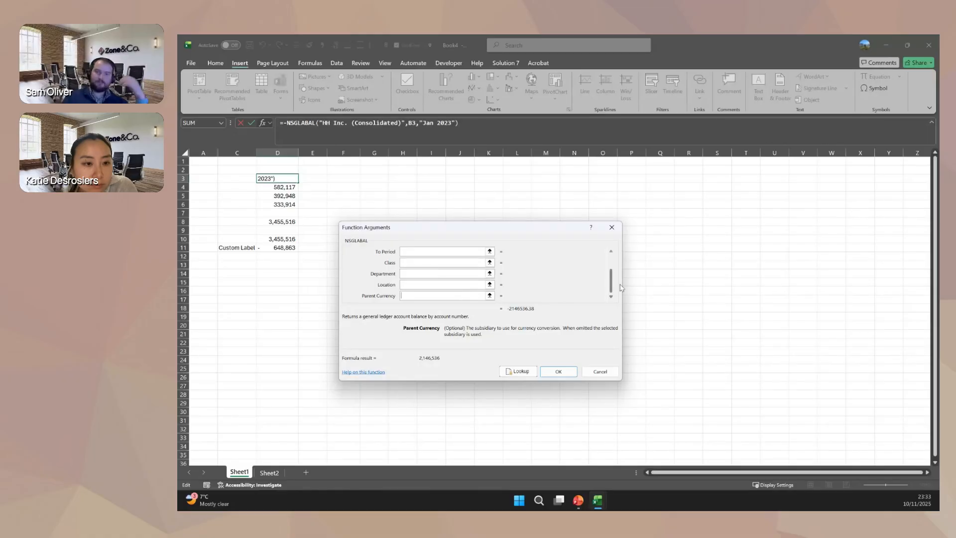
scroll(616, 286, up, 1)
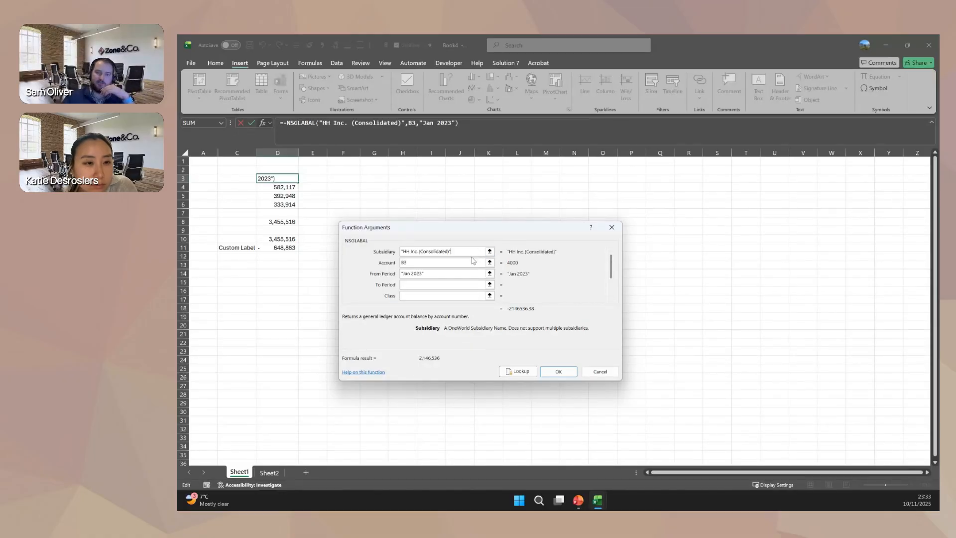
scroll(616, 271, down, 1)
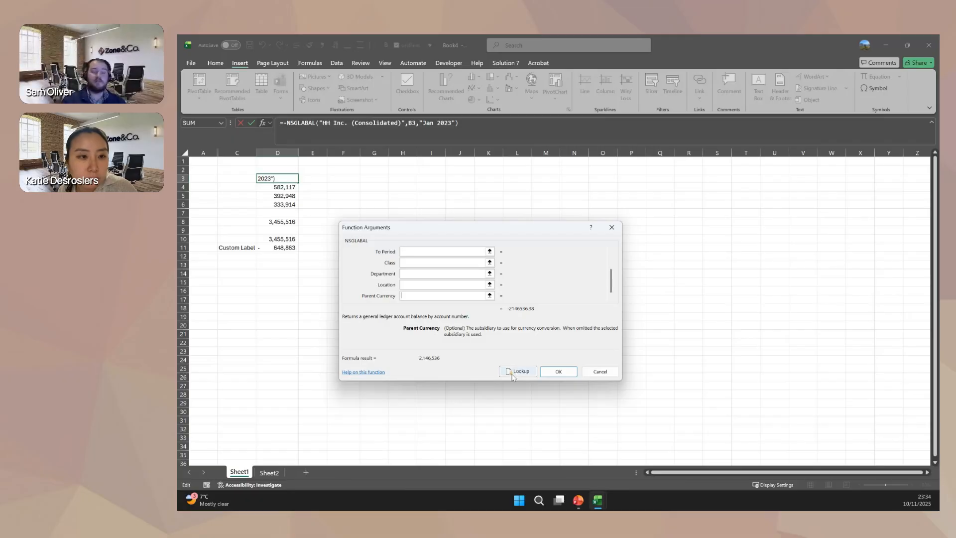
click(600, 371)
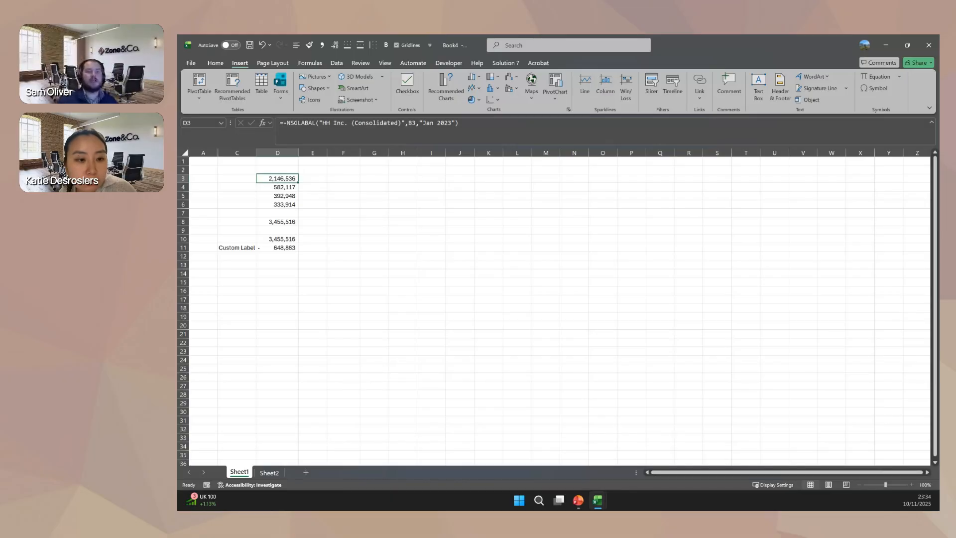
Look at the classification lists Solution 7 can insert as a column at cell F4.
click(504, 63)
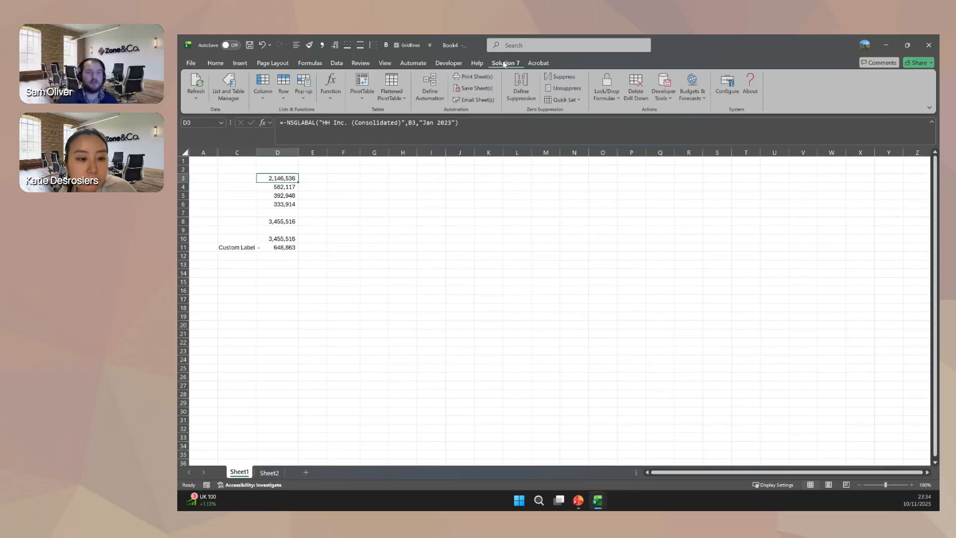
click(349, 187)
click(255, 91)
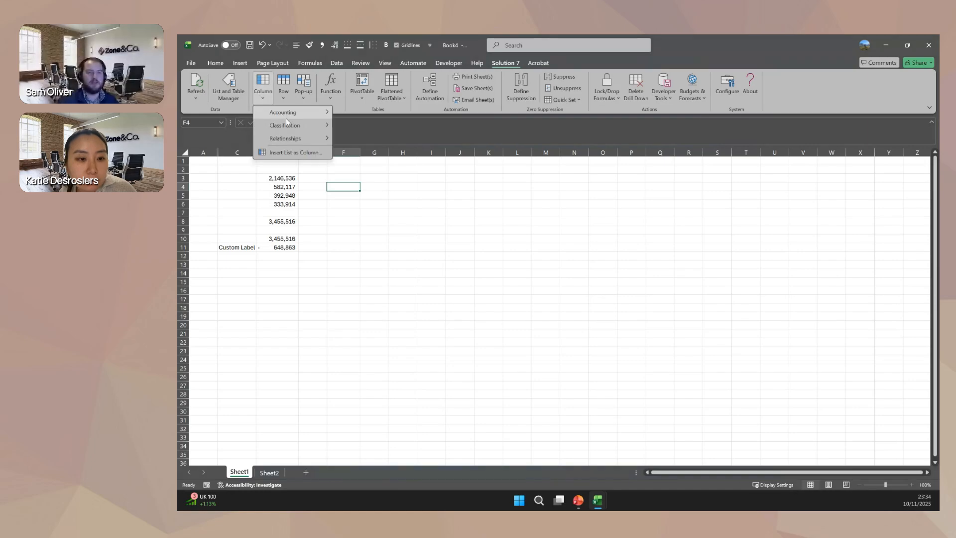
mouse_move(289, 127)
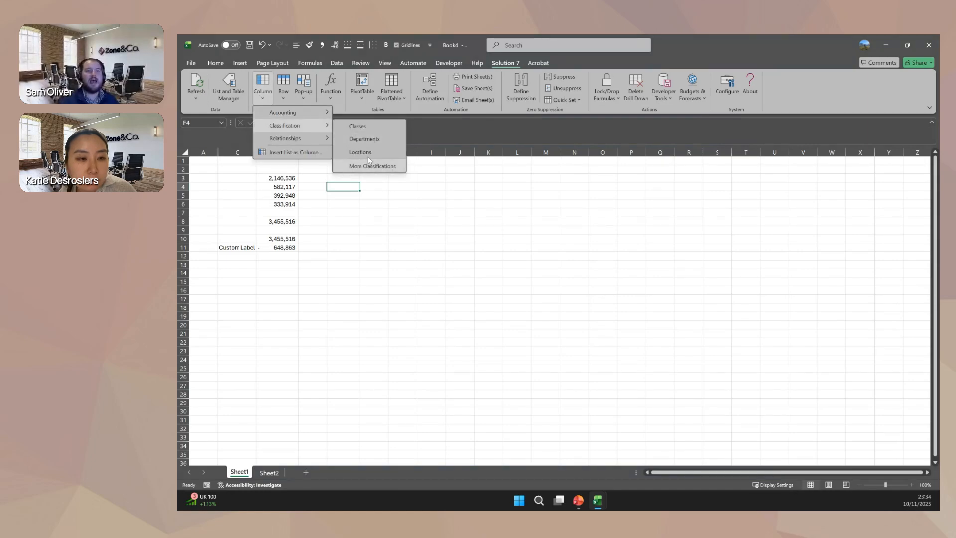
Recheck the period, Class, Department and Location arguments in cell D3's balance function, then cancel the function editor.
click(267, 180)
click(267, 181)
click(267, 123)
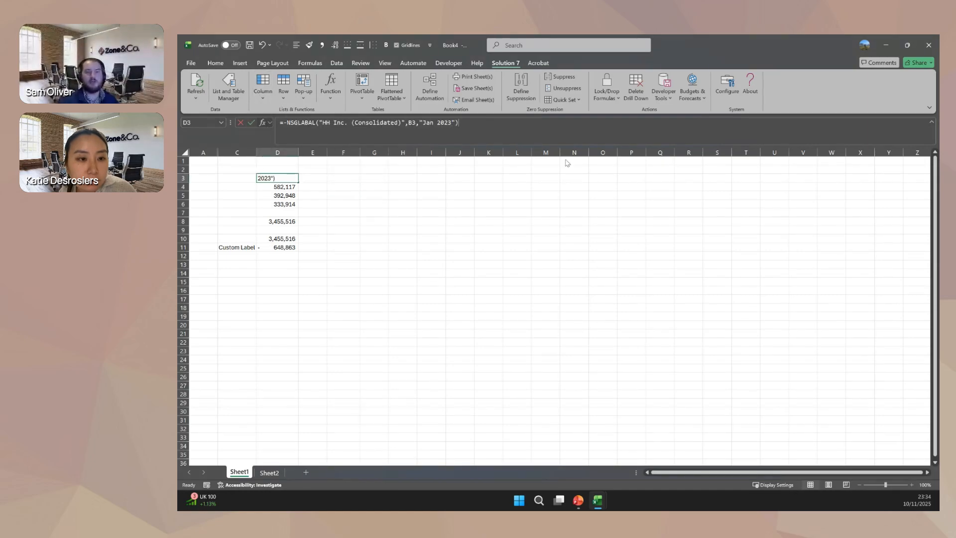
click(611, 300)
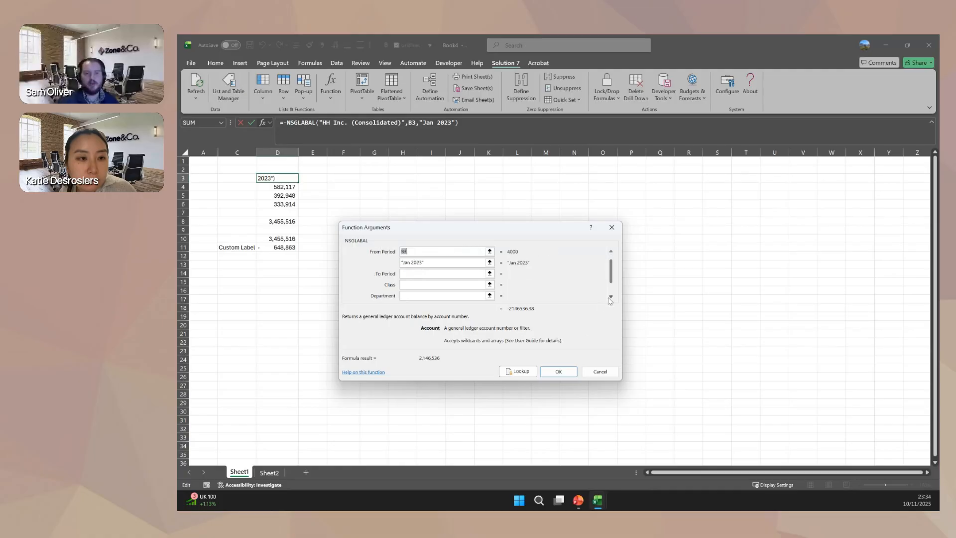
click(611, 301)
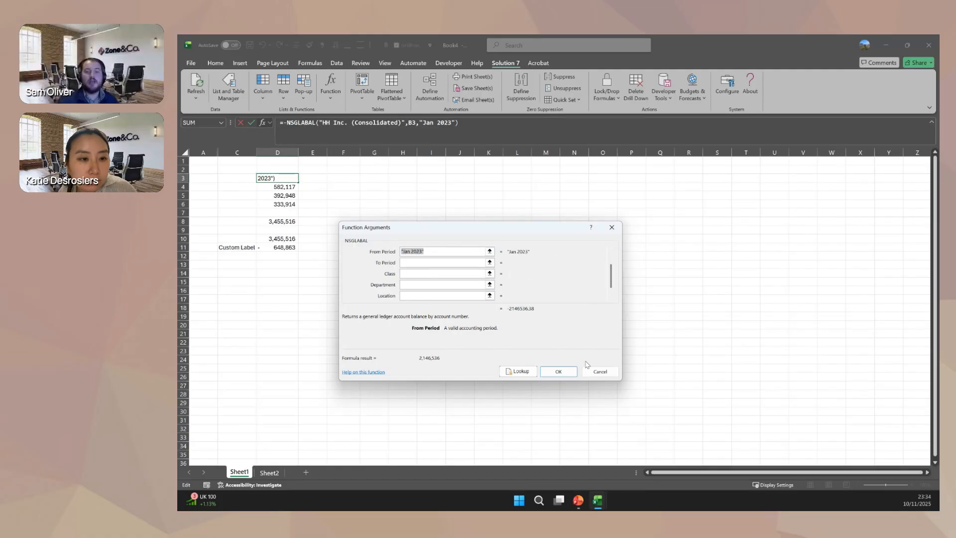
click(600, 372)
In the 1. Demo Complete workbook, review the columns available for the Solution 7 table behind the transaction count pivot, then cancel.
click(600, 503)
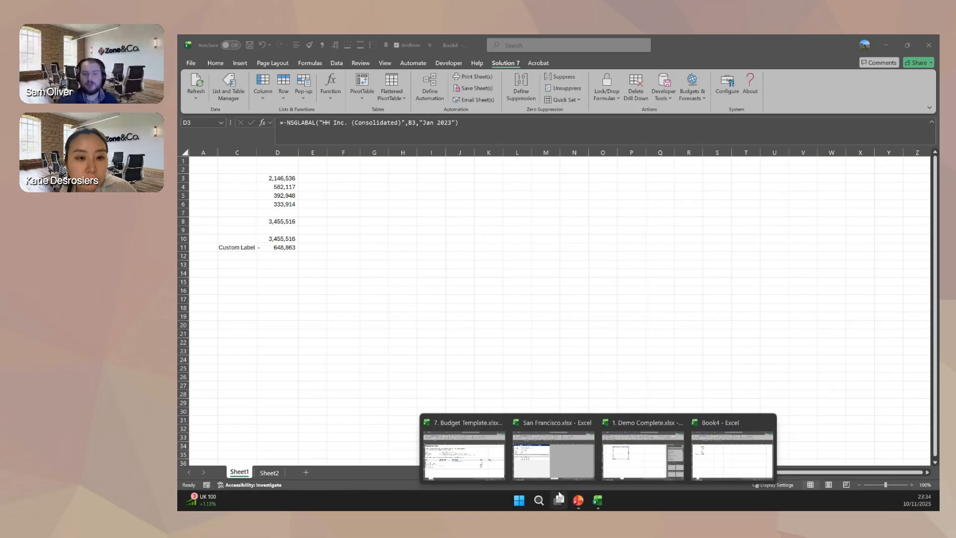
click(636, 463)
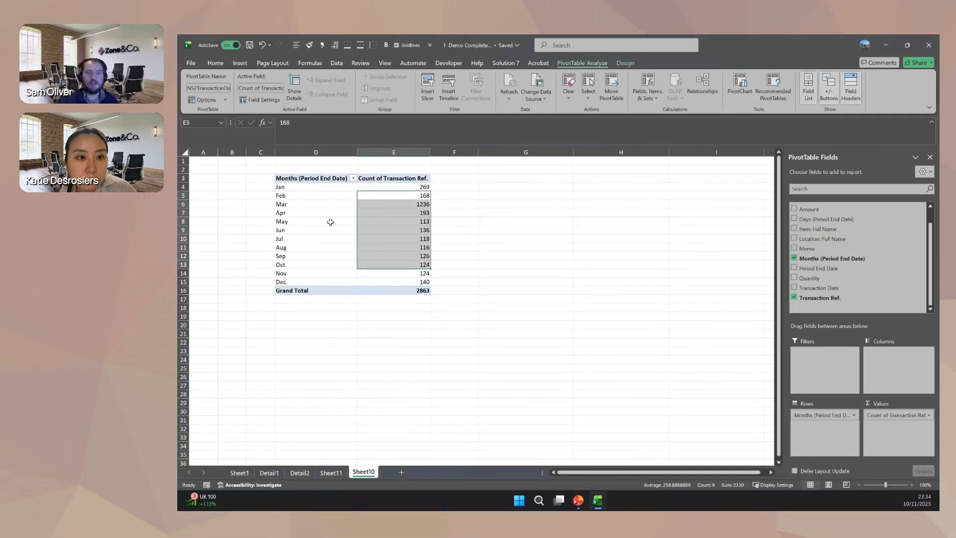
click(319, 204)
right_click(318, 204)
mouse_move(374, 429)
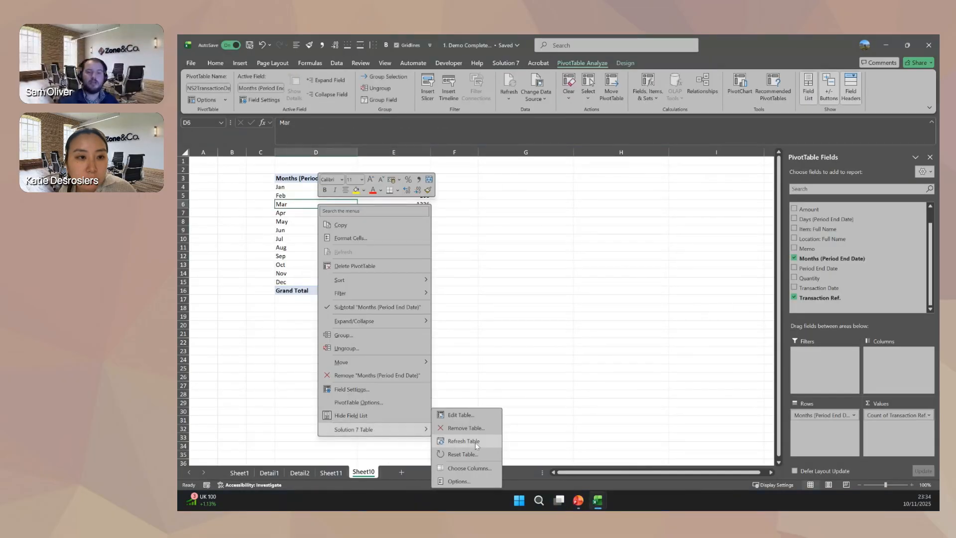
click(481, 468)
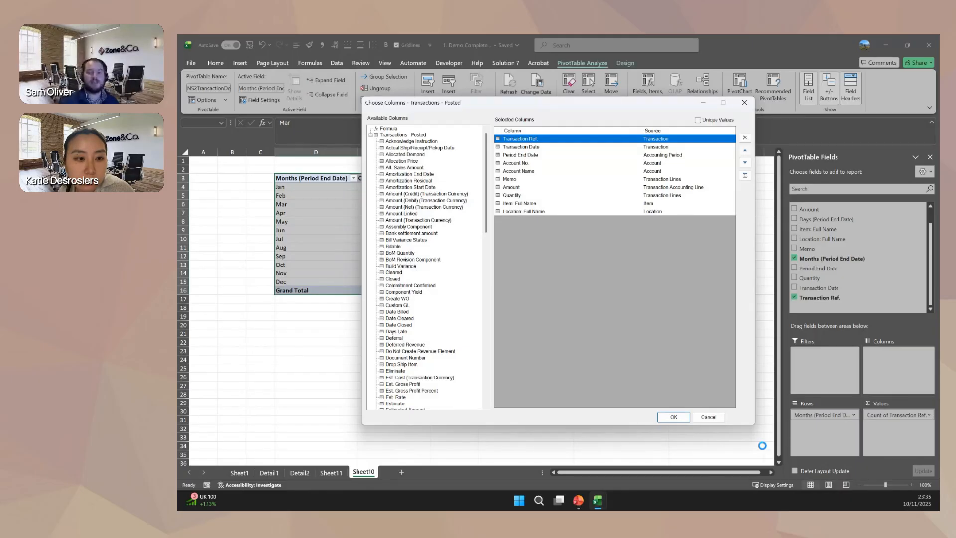
click(716, 418)
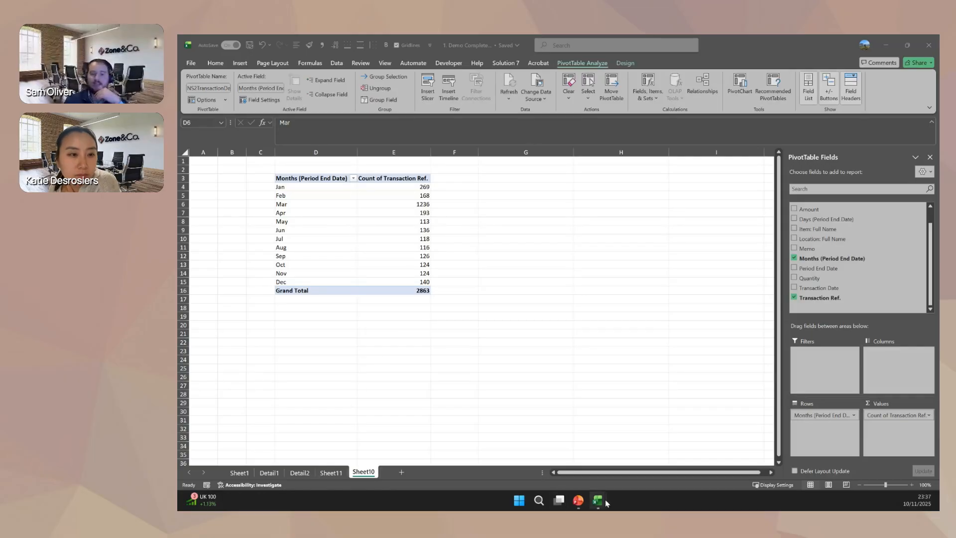
In Book4, try a From Period of Jan 2001 and To Period of Jan 2023 in D3's NSGLABAL function, then cancel.
mouse_move(597, 501)
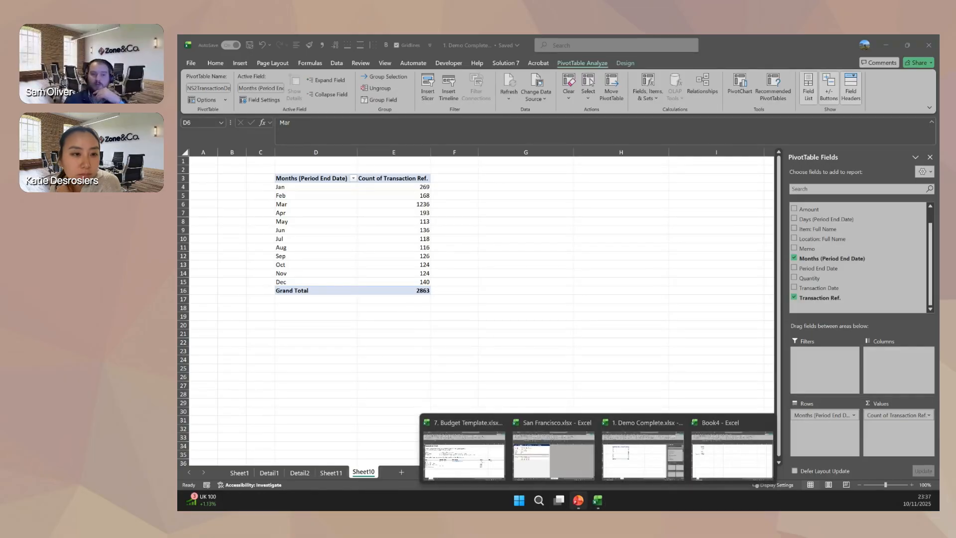
click(716, 467)
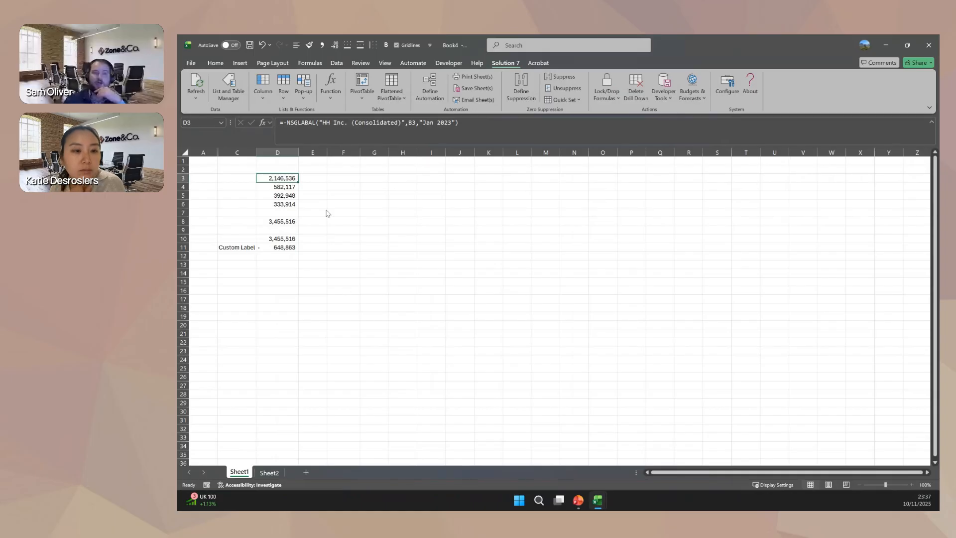
click(263, 122)
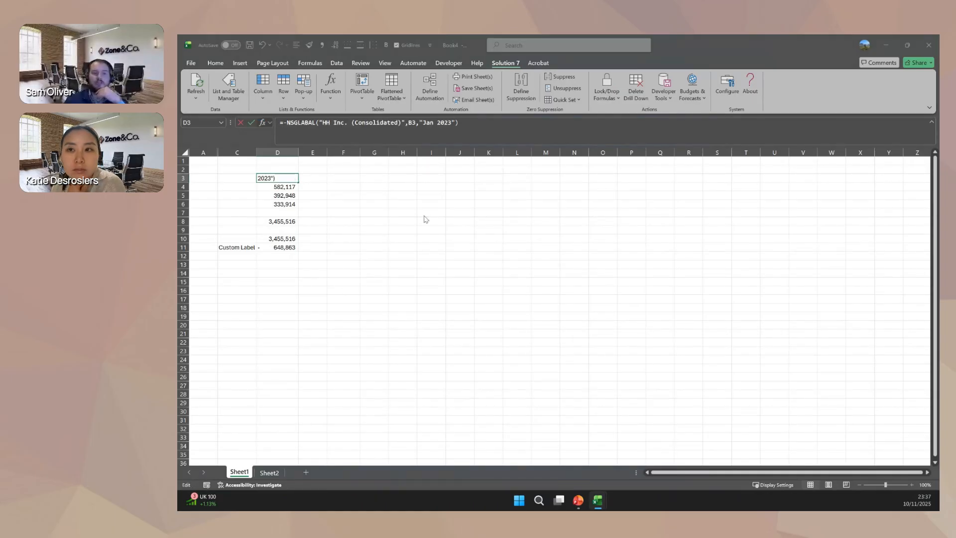
drag(431, 273, 397, 275)
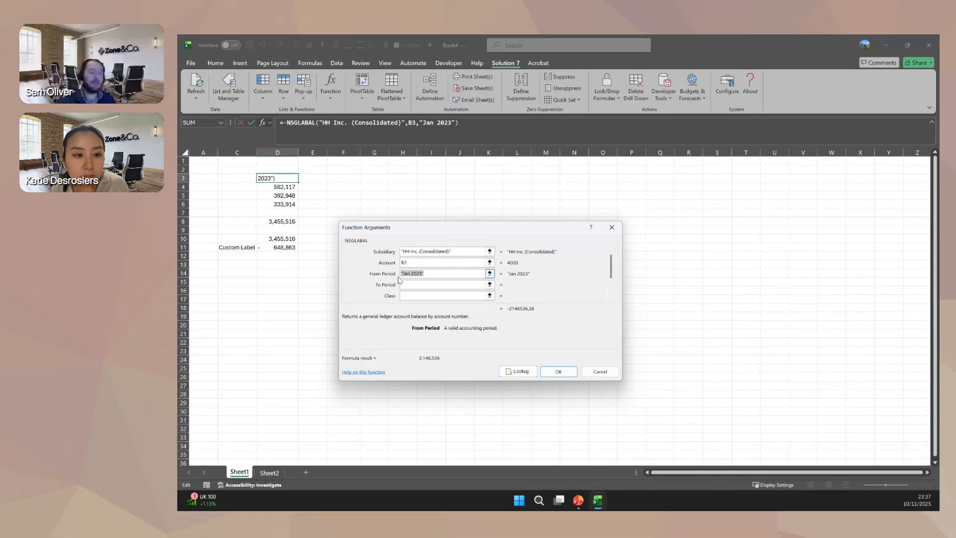
text(Jan 2001)
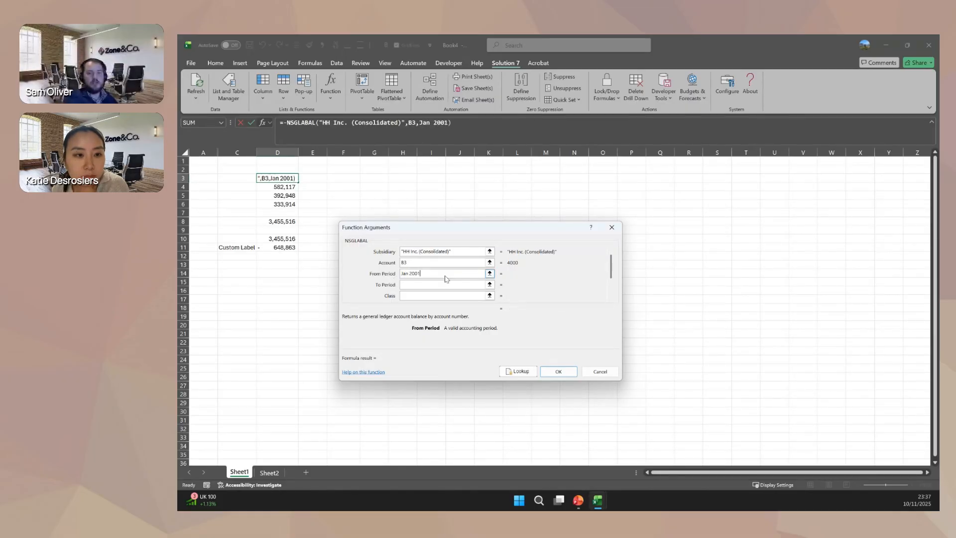
key(Tab)
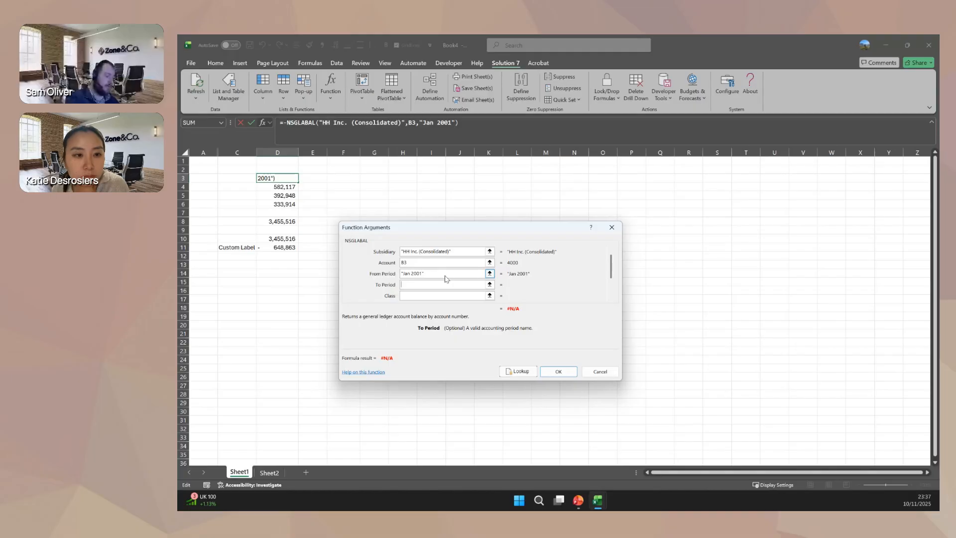
text(Jan 2023)
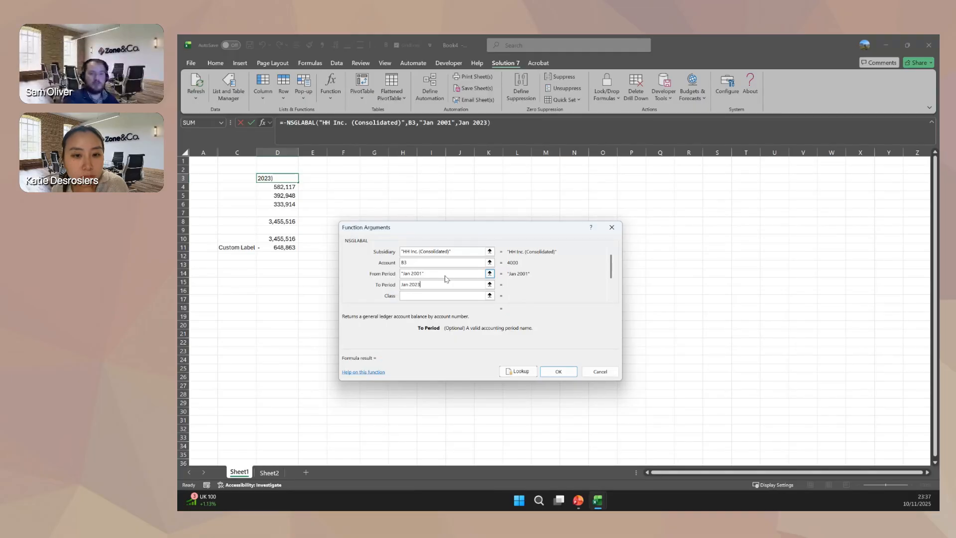
key(Tab)
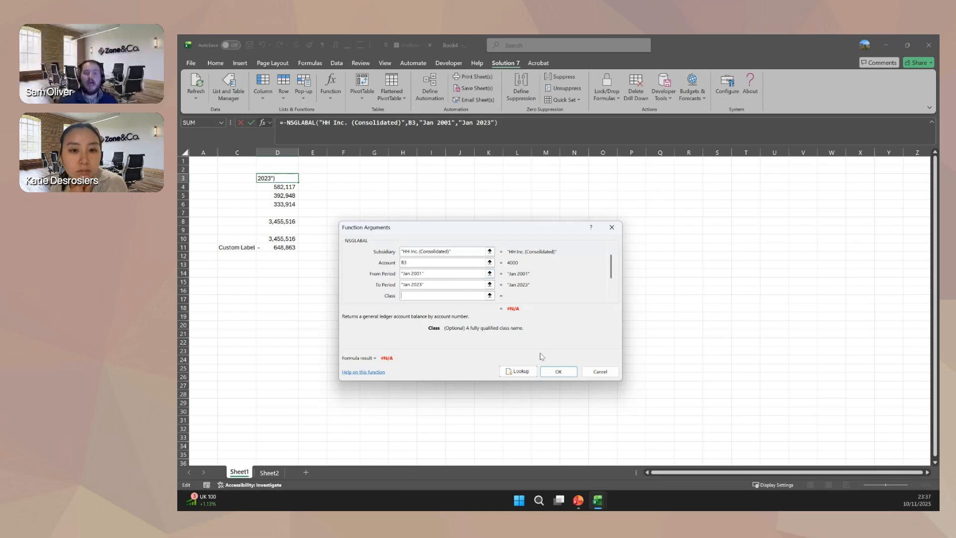
click(588, 372)
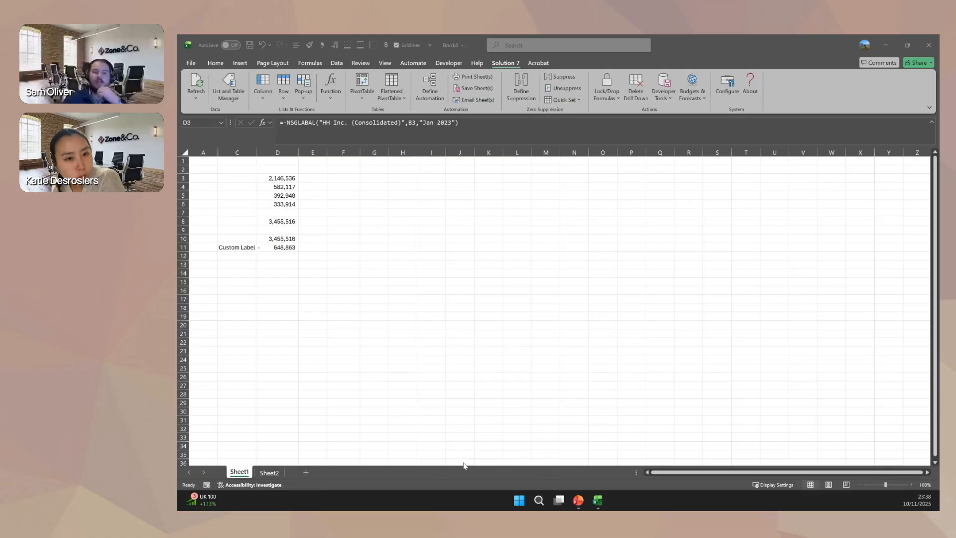
Switch to the San Francisco workbook and check the location and budget heading cells B4 and B5 on its San Francisco sheet.
mouse_move(601, 504)
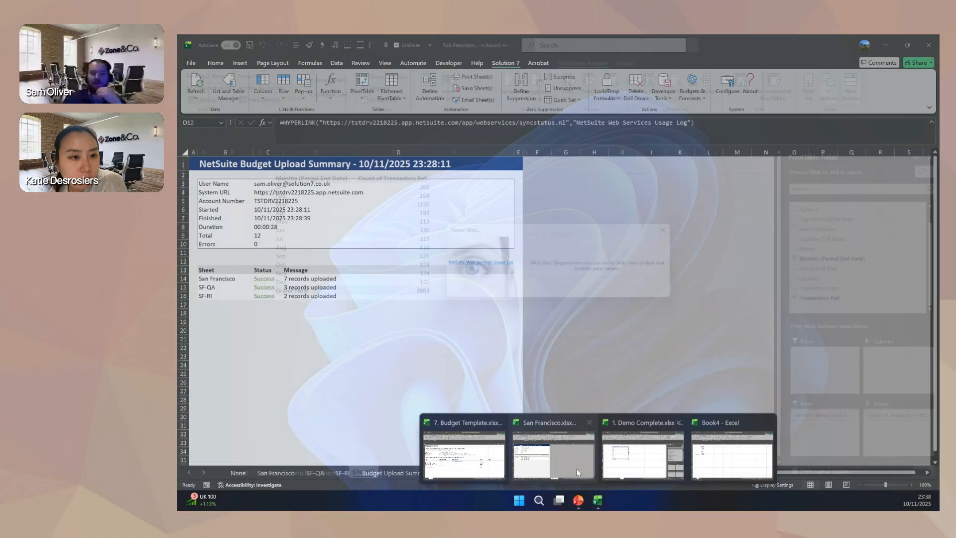
click(577, 468)
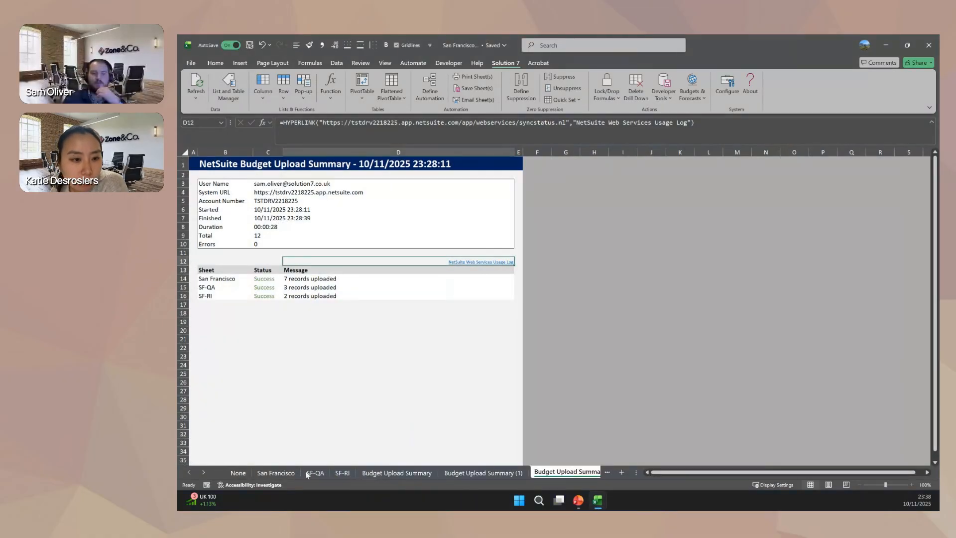
click(272, 474)
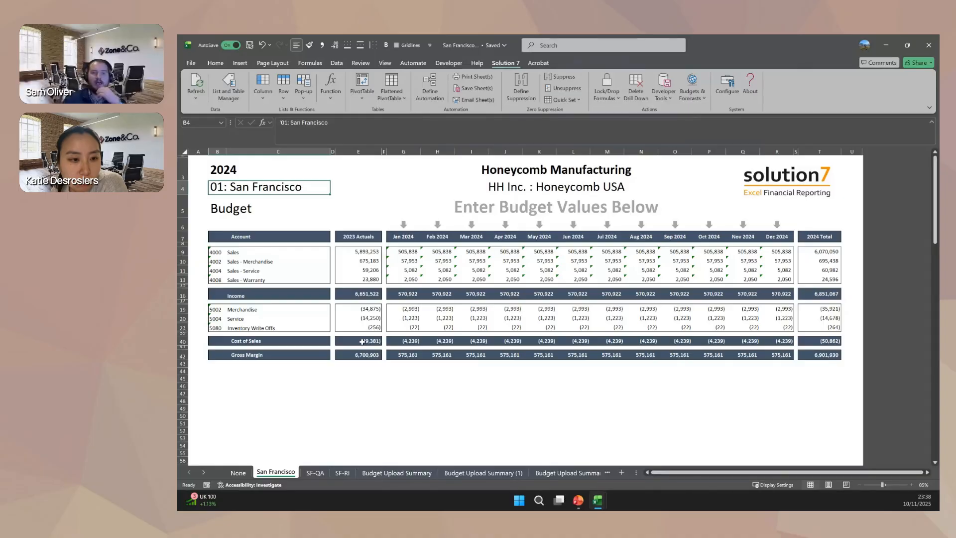
click(302, 203)
mouse_move(595, 501)
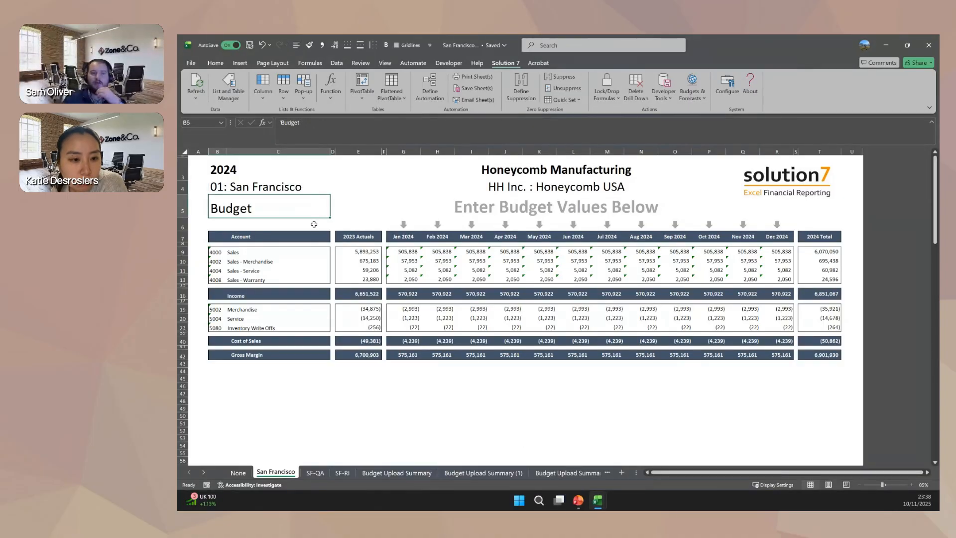
click(288, 190)
click(321, 205)
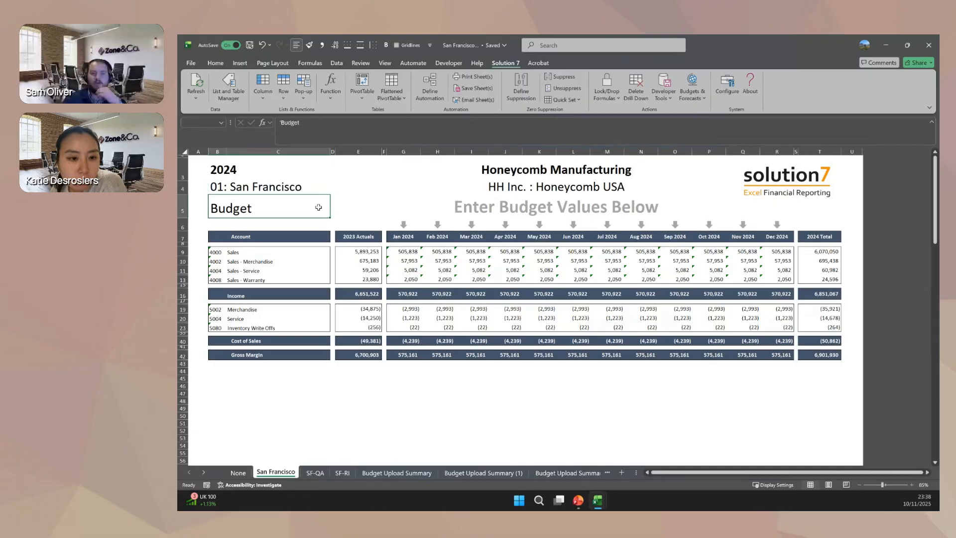
click(313, 188)
Switch to the 7. Budget Template workbook and open the budget entry sheet beside the Automation sheet.
mouse_move(596, 500)
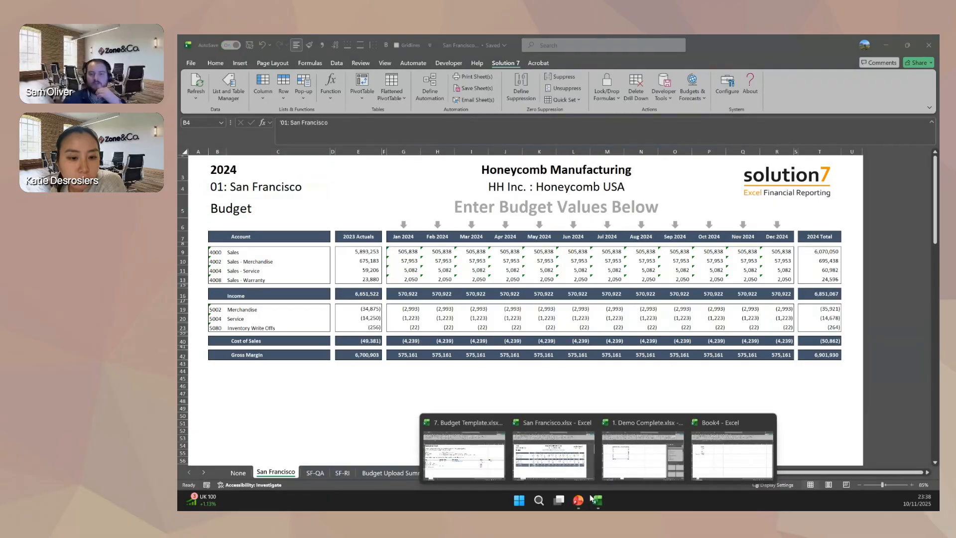
click(464, 441)
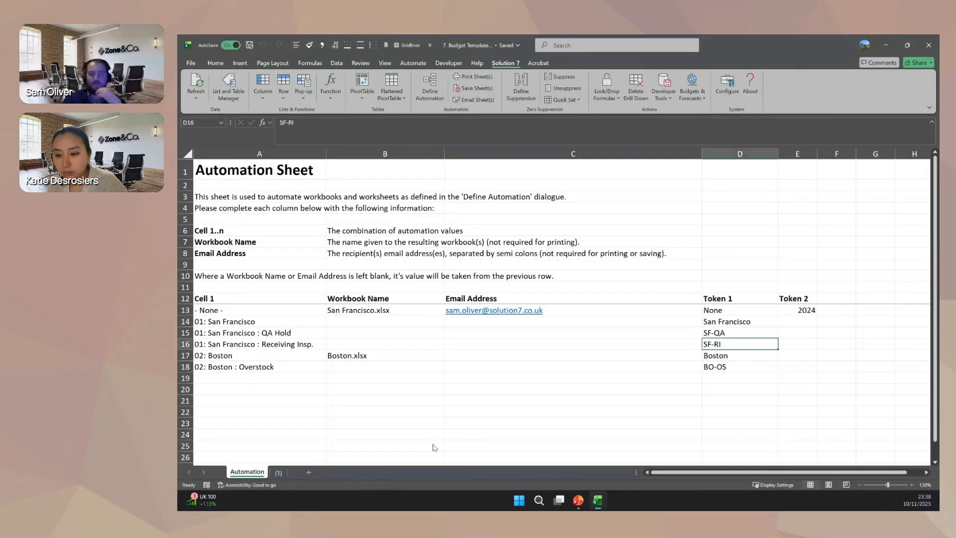
click(278, 472)
Set the location in cell B4 to 01: San Francisco together with its QA Hold and Receiving Insp. sub-locations.
click(310, 211)
click(312, 190)
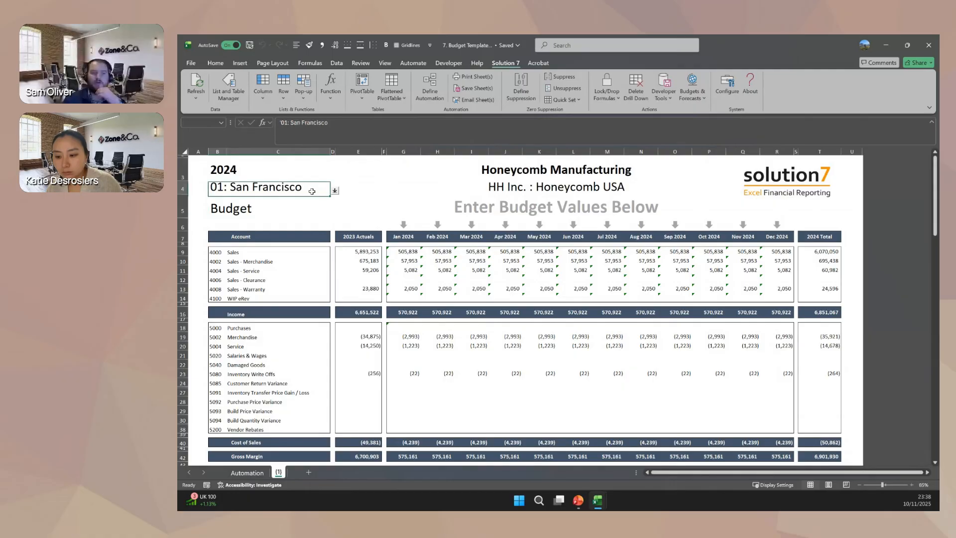
click(334, 191)
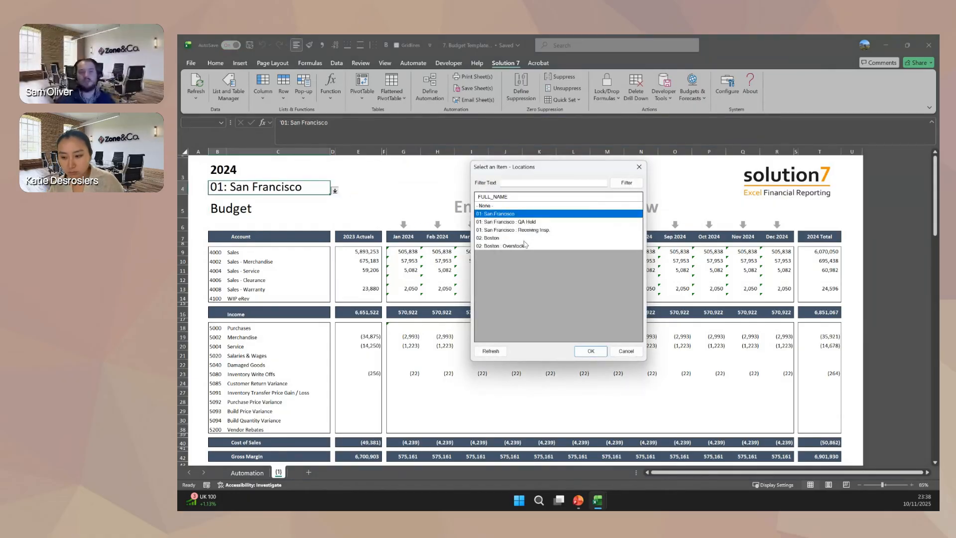
ctrl+click(518, 222)
ctrl+click(519, 230)
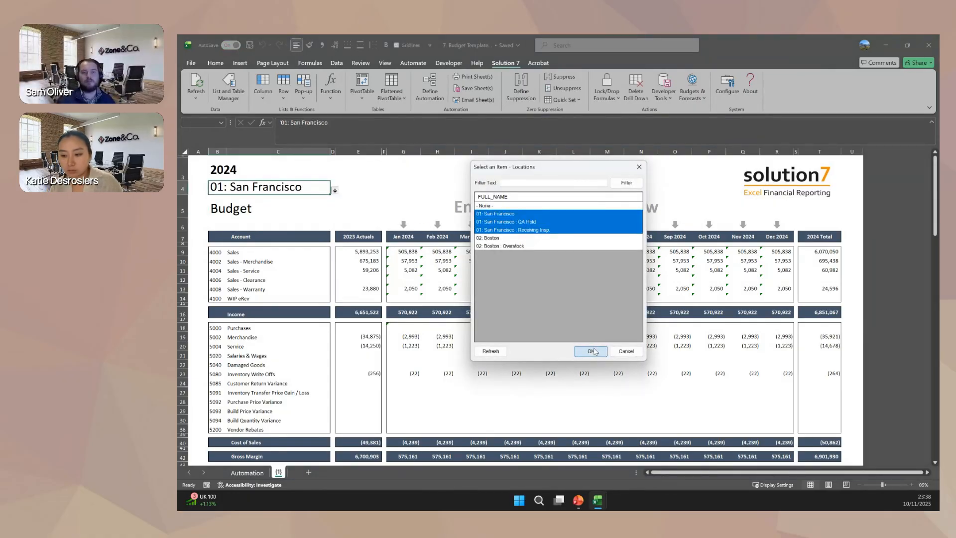
click(591, 351)
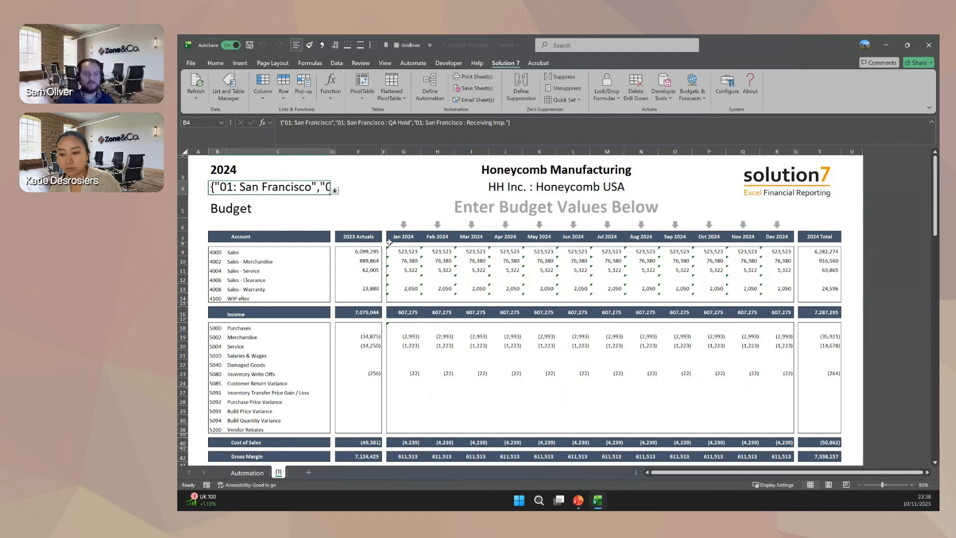
Enter the account grouping {4000,4002} in cell B9, fit column B to its contents and recheck cells B4 and B9.
click(218, 252)
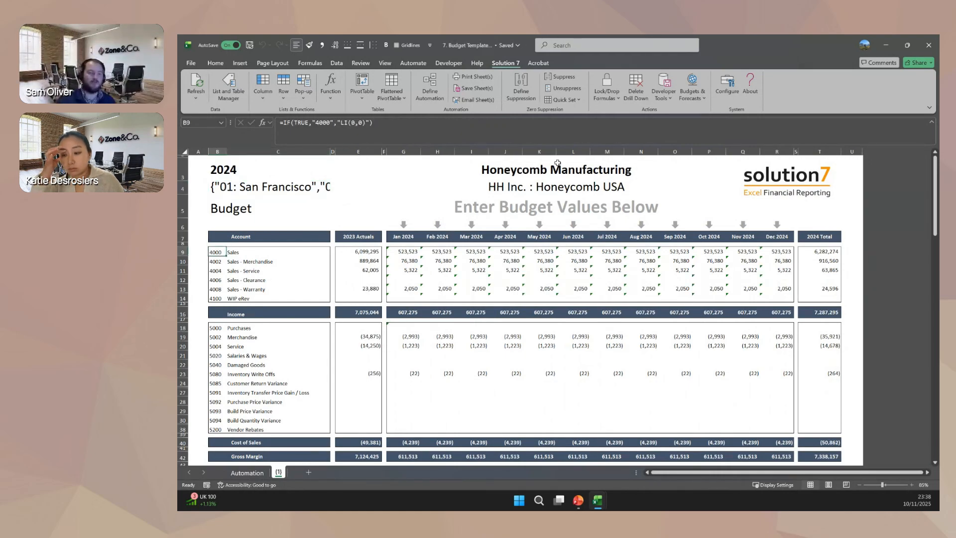
text({4000,)
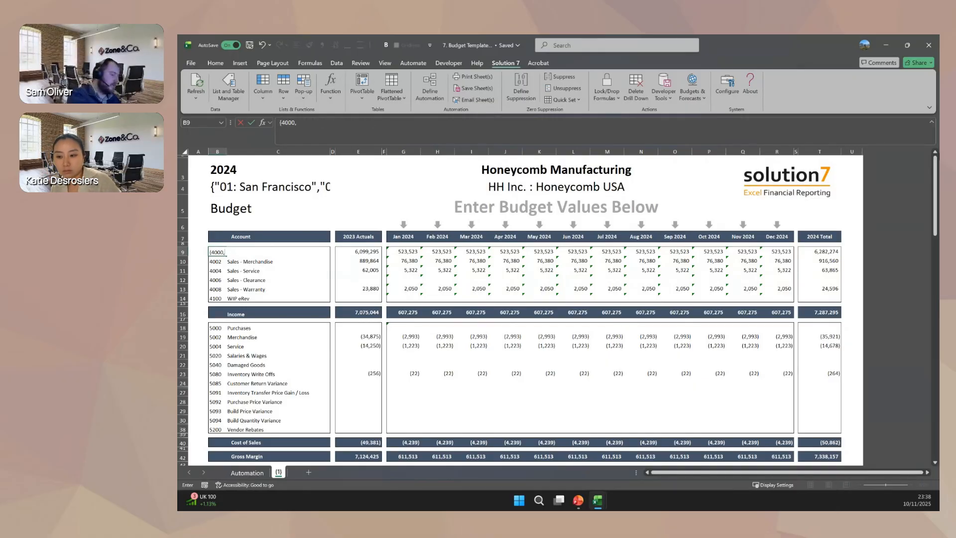
text(4002})
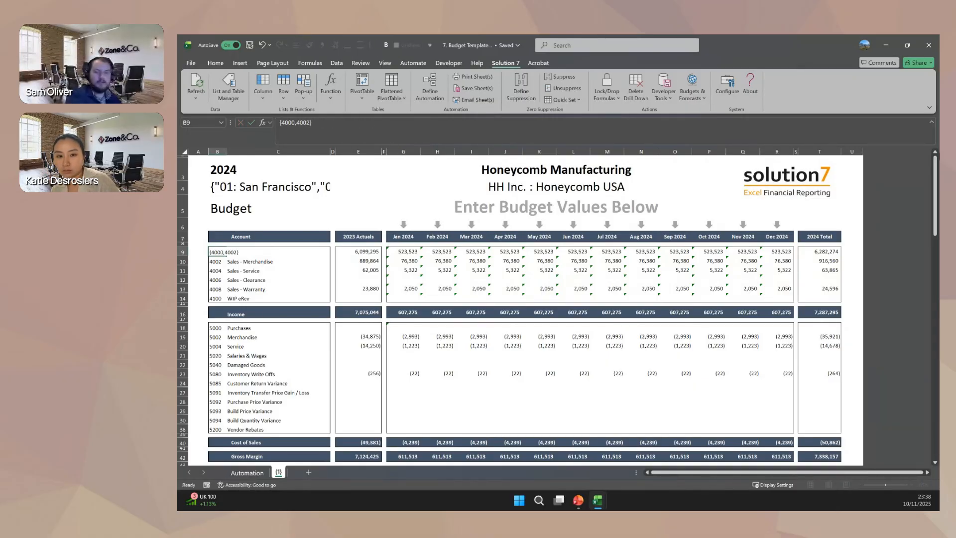
key(Return)
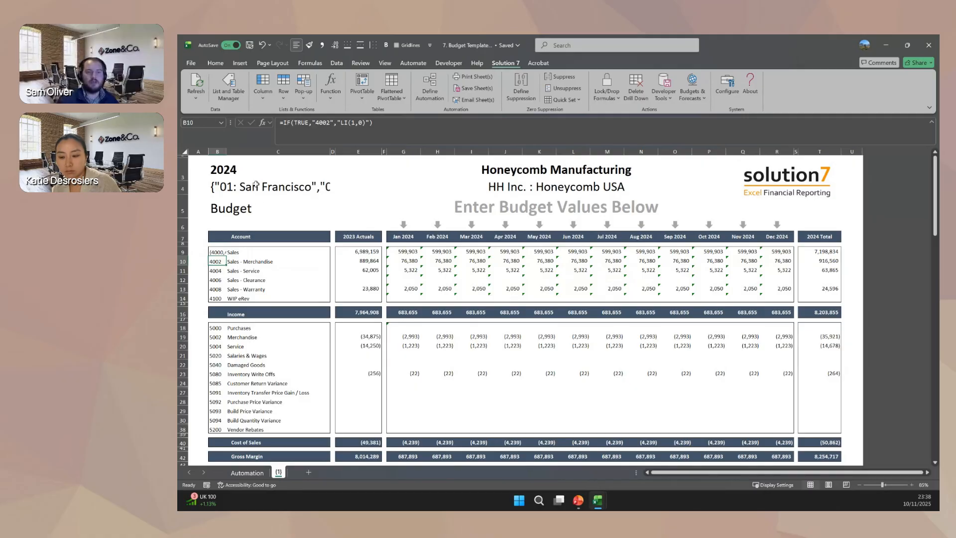
double_click(226, 150)
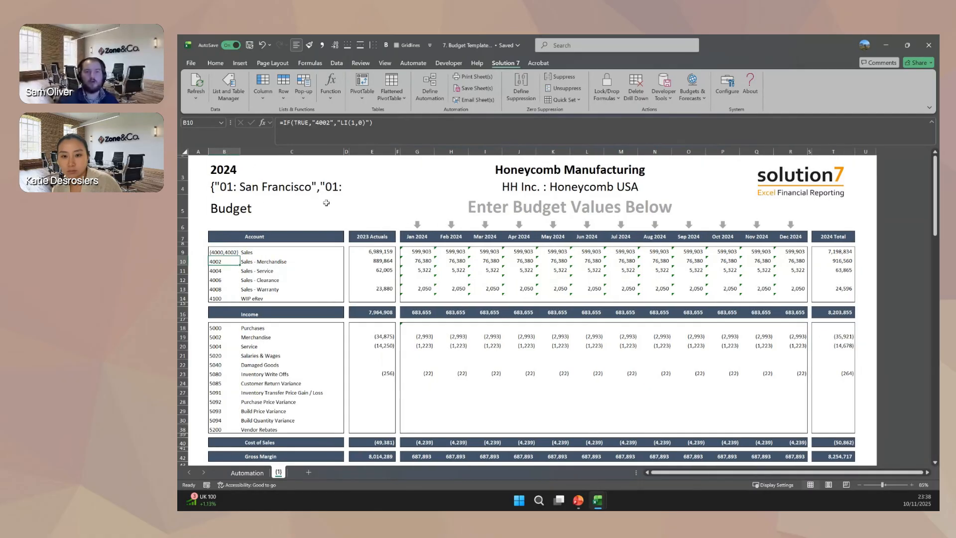
click(252, 191)
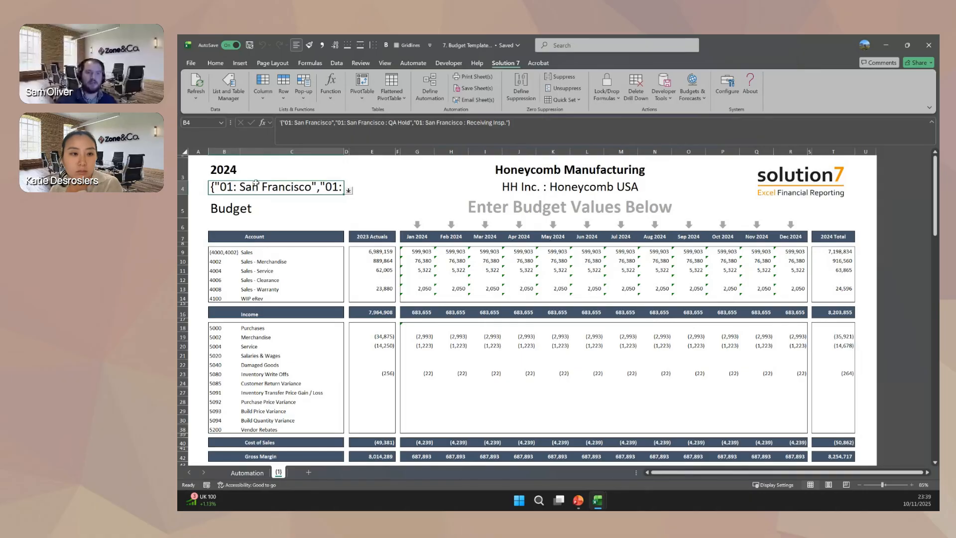
click(233, 253)
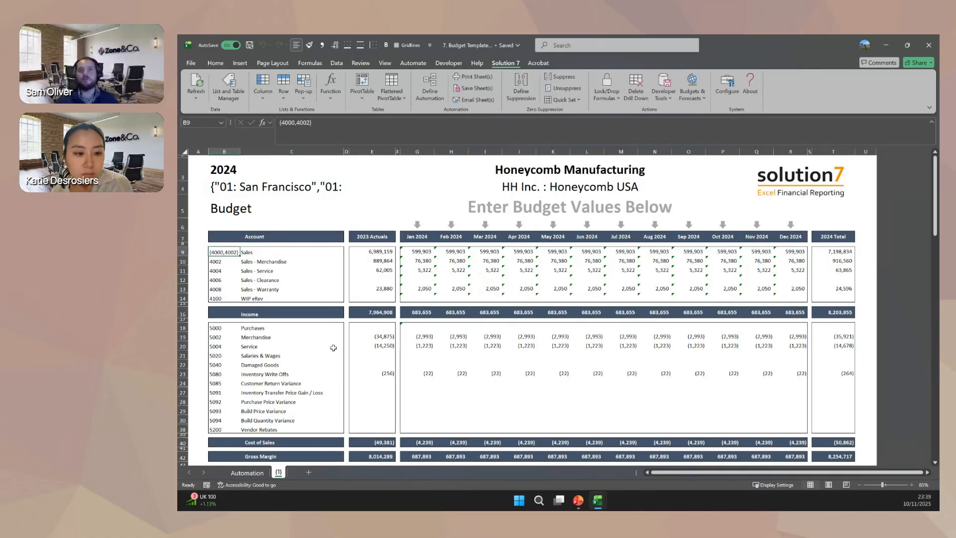